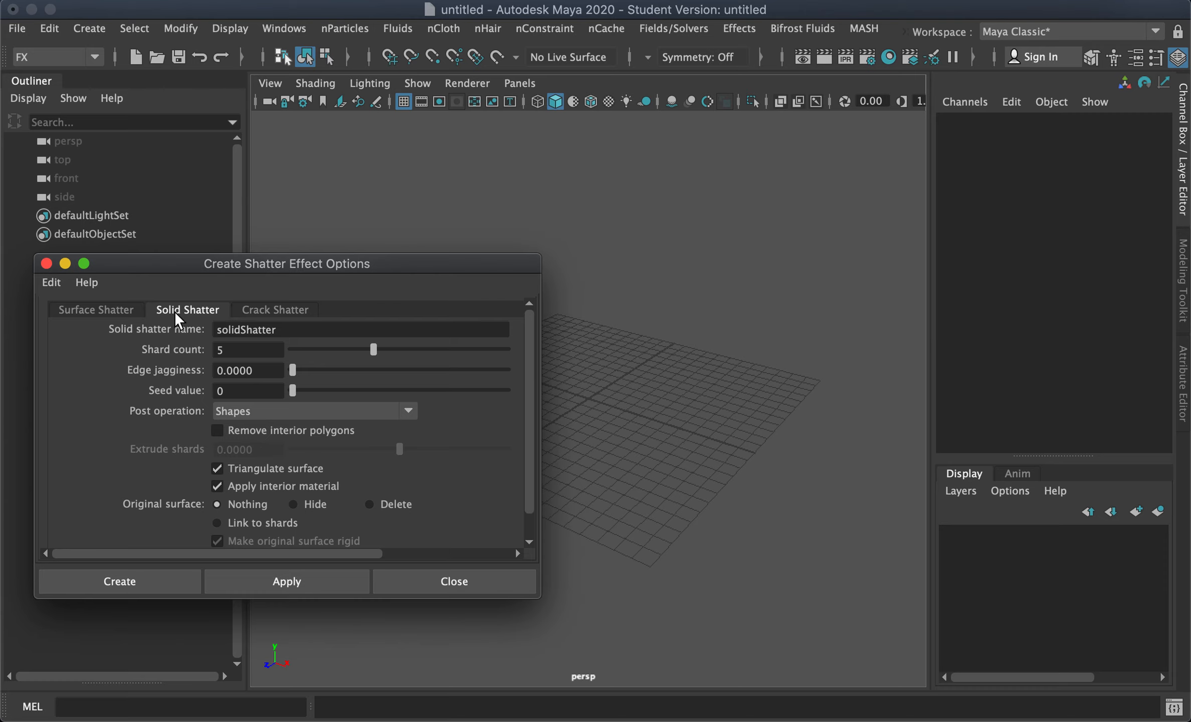
Step: Compare the Surface Shatter, Solid Shatter and Crack Shatter tabs of the shatter options, ending on Solid Shatter
click(84, 311)
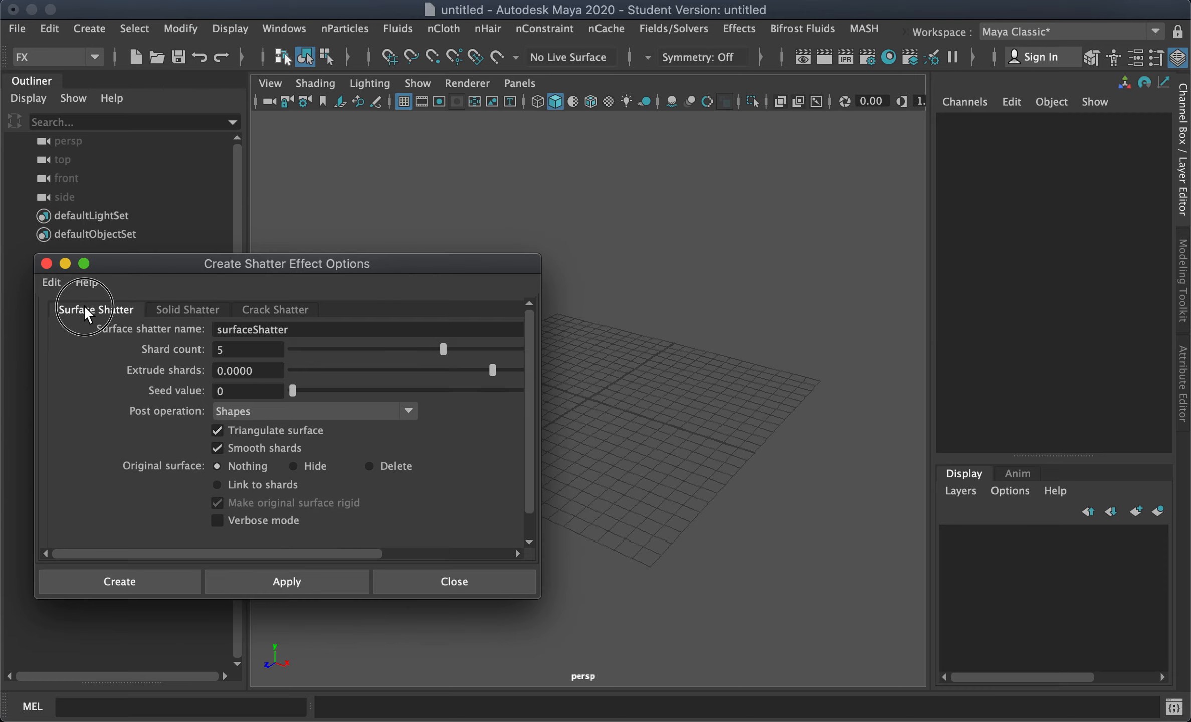
click(183, 313)
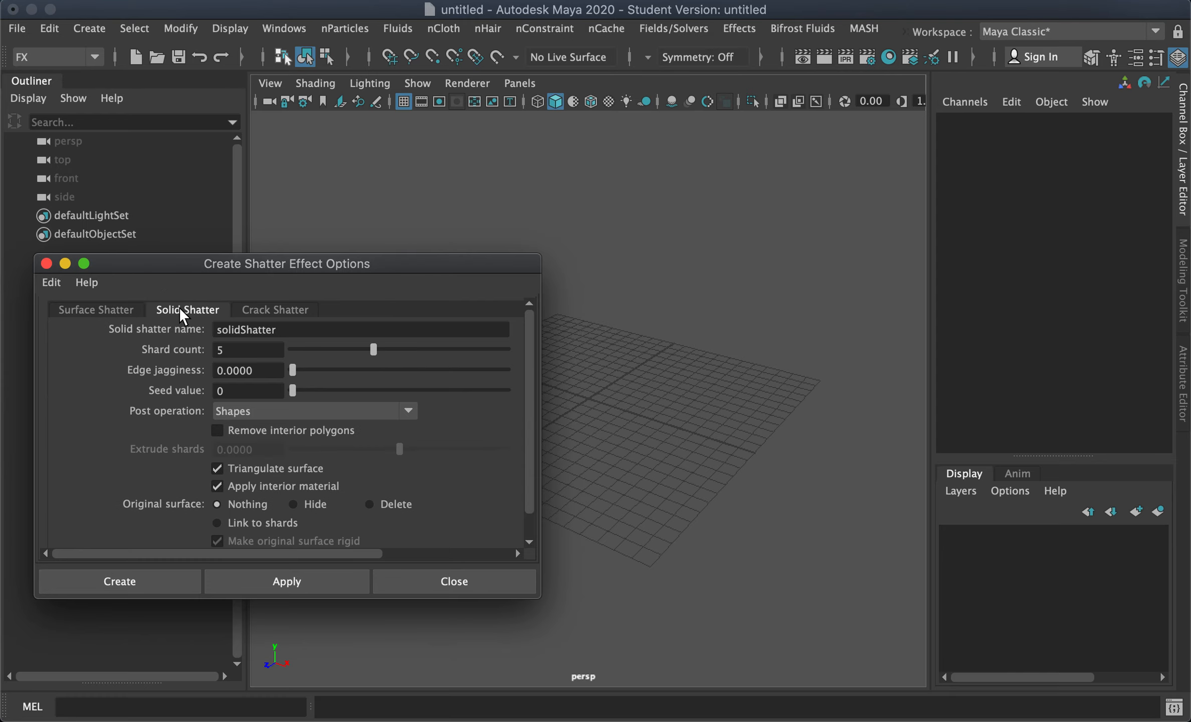
click(272, 310)
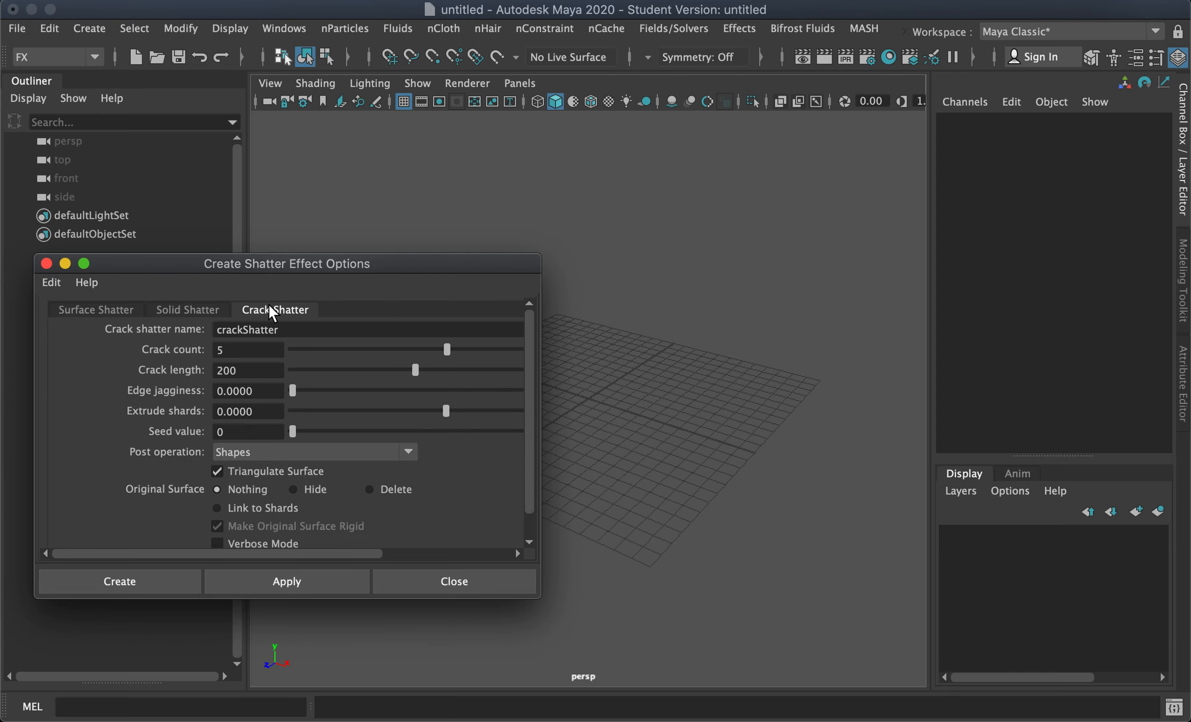
click(199, 316)
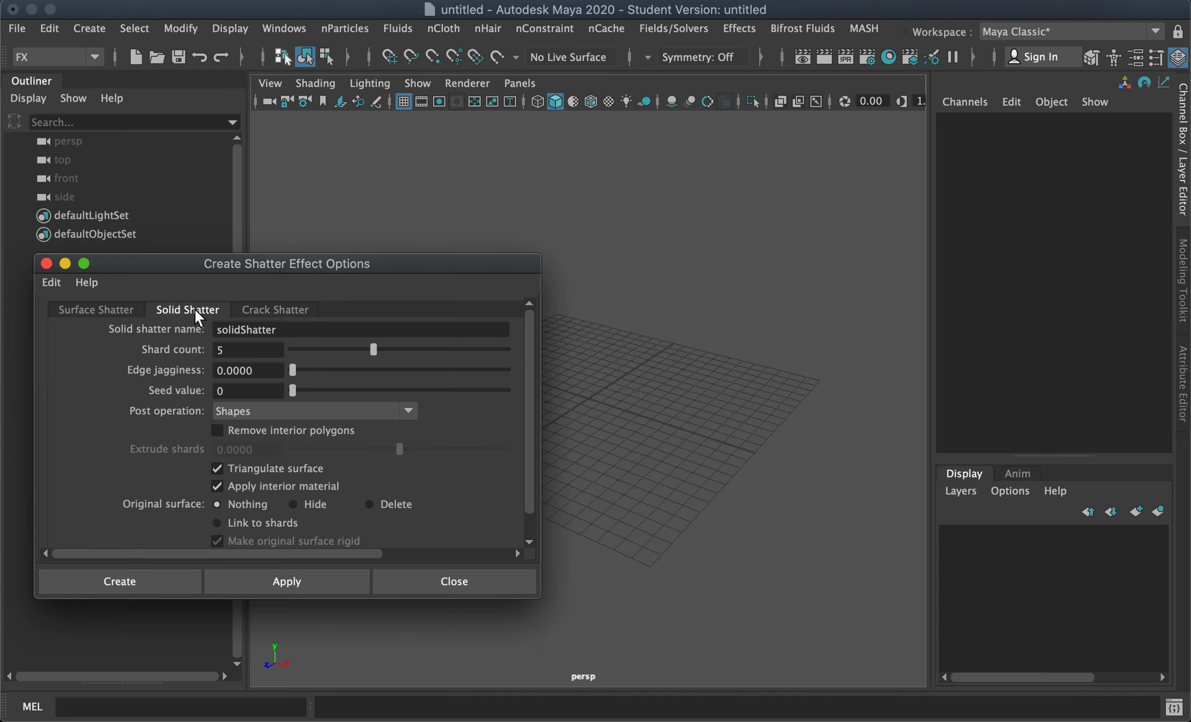
Step: Create a polygon sphere
click(90, 29)
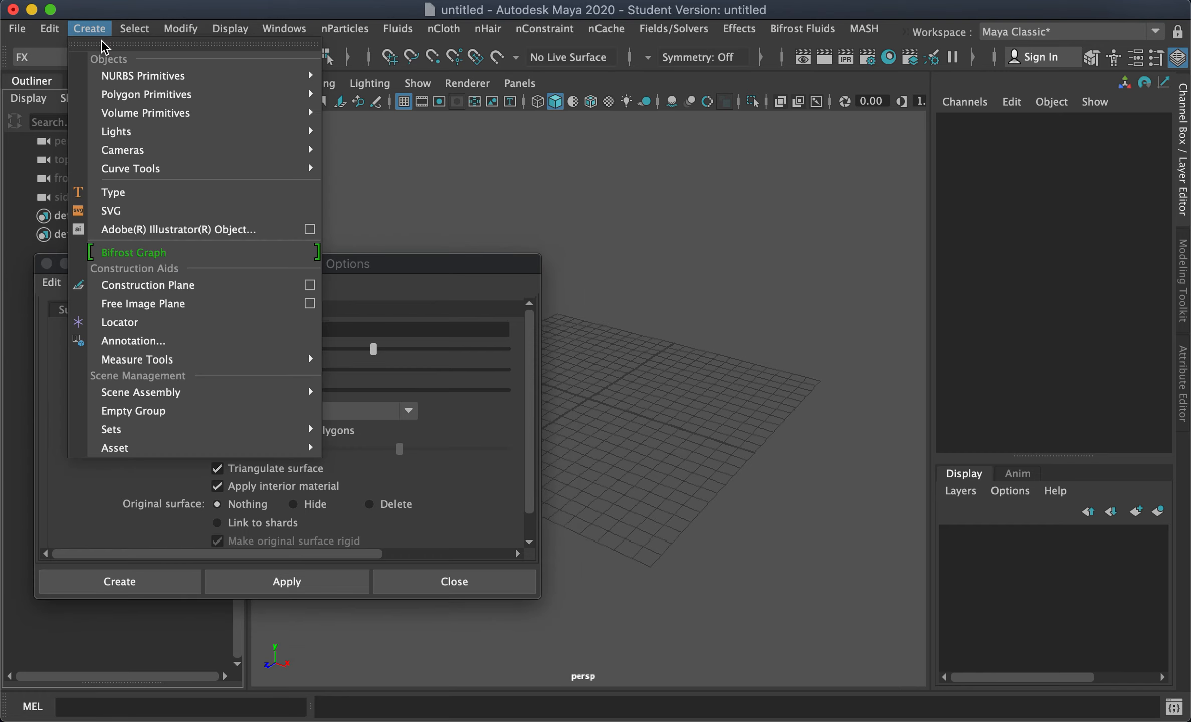
mouse_move(142, 97)
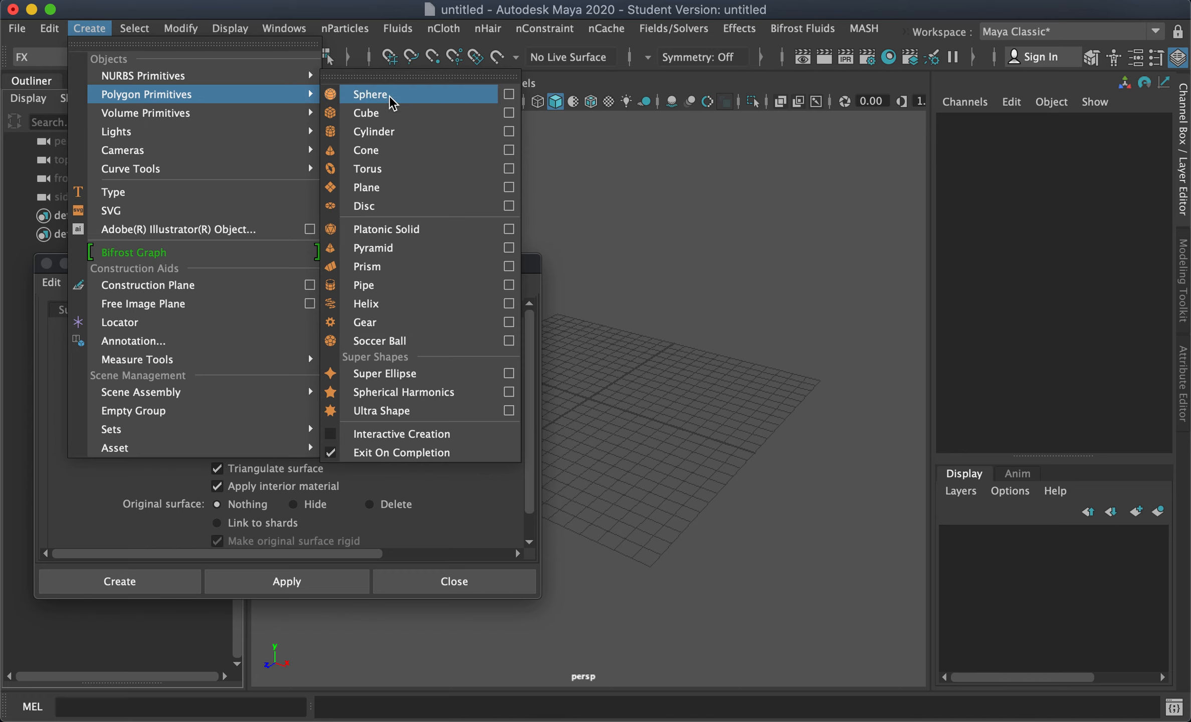
click(451, 95)
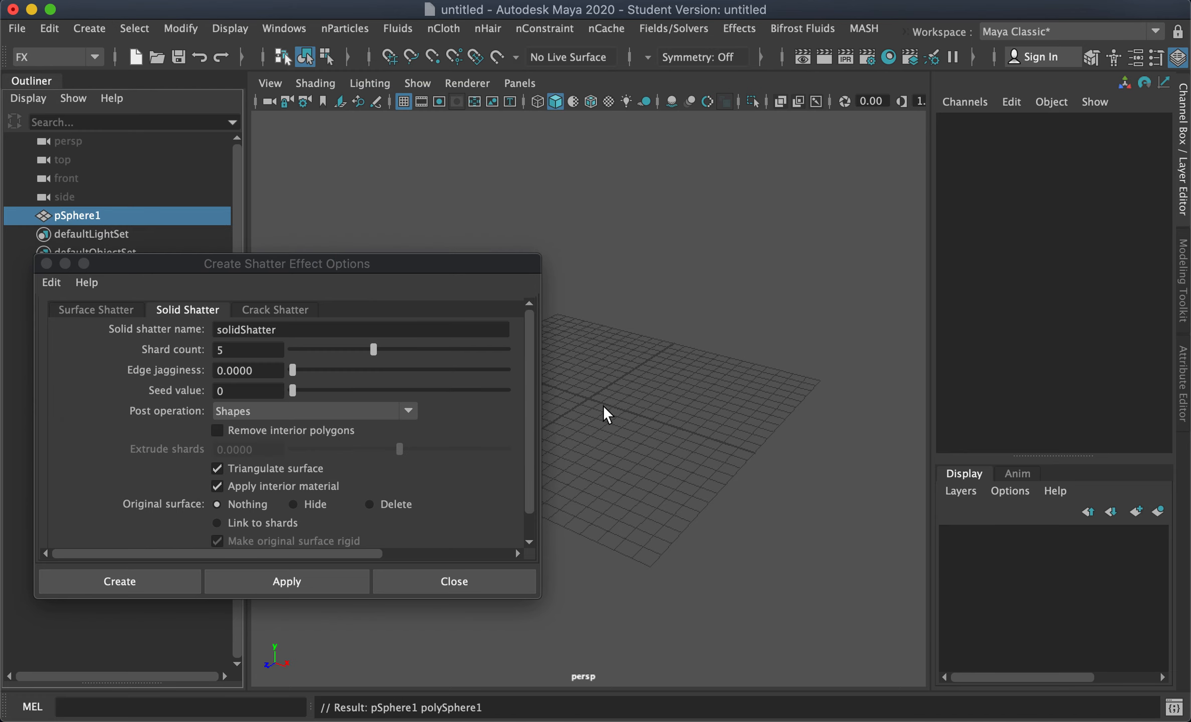
Step: Move the sphere up beside the grid and scale it up uniformly to about 4.7
key(w)
drag(589, 365, 594, 319)
drag(659, 370, 801, 440)
key(r)
drag(727, 393, 840, 354)
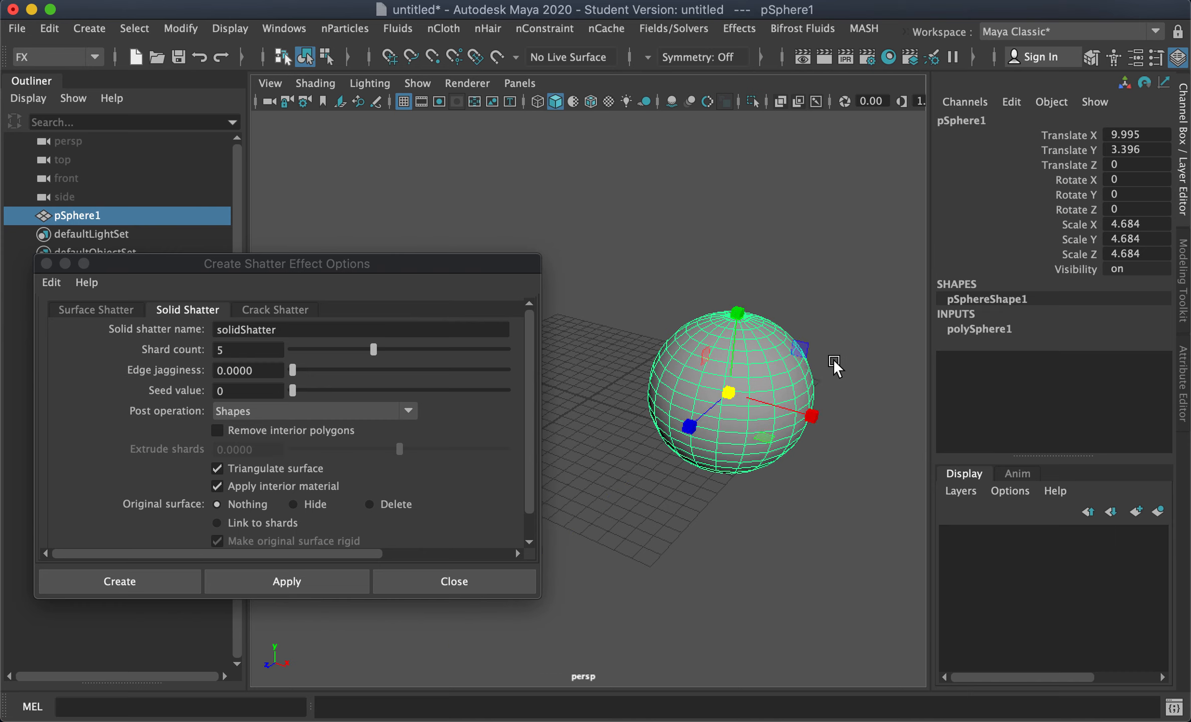
alt+drag(770, 482, 768, 461)
alt+middle_drag(768, 461, 774, 494)
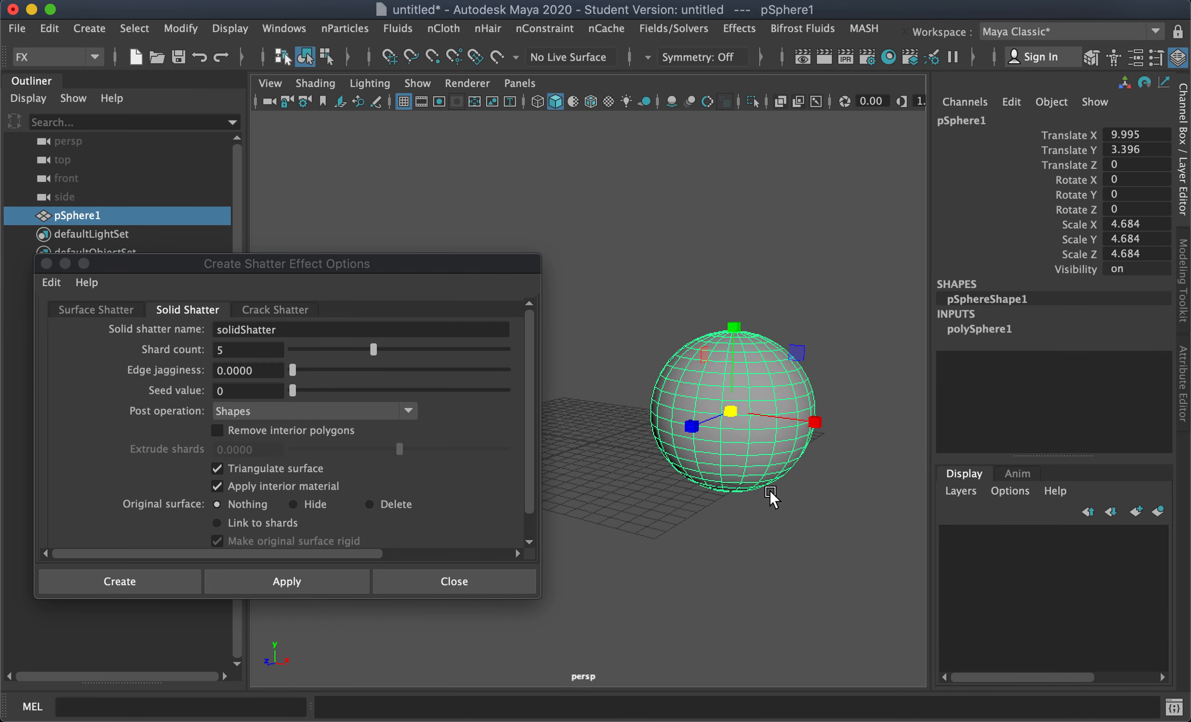
Step: Delete the sphere's construction history
click(55, 30)
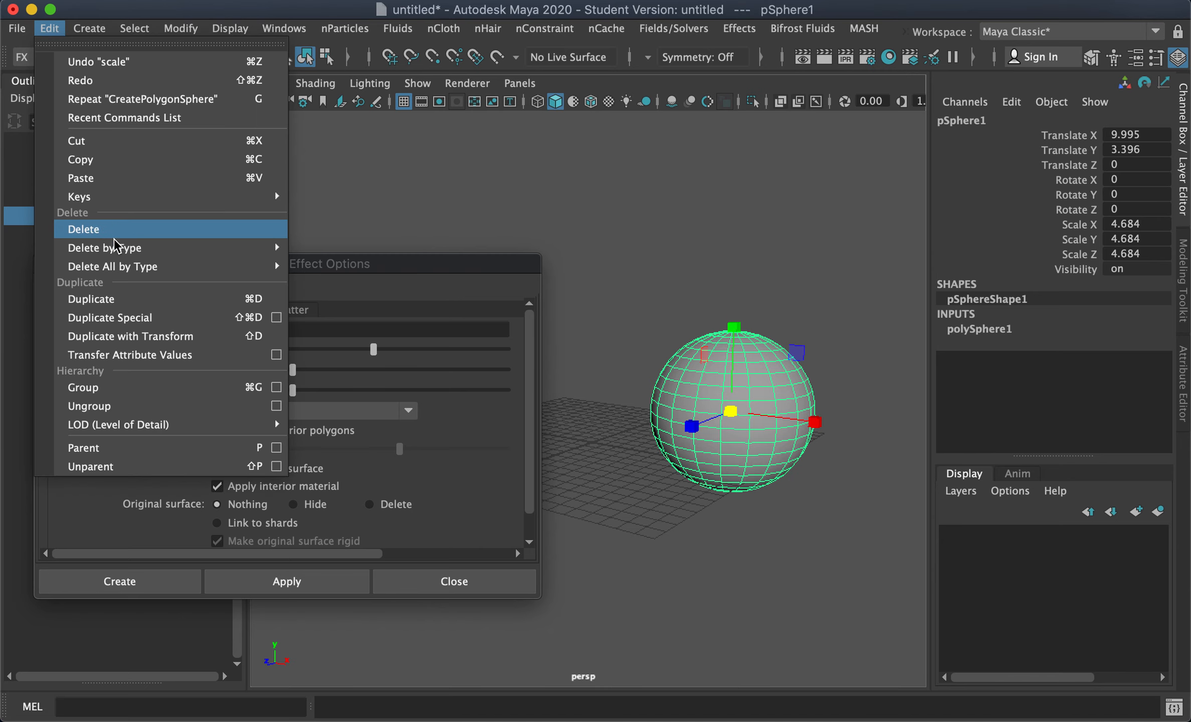
mouse_move(121, 251)
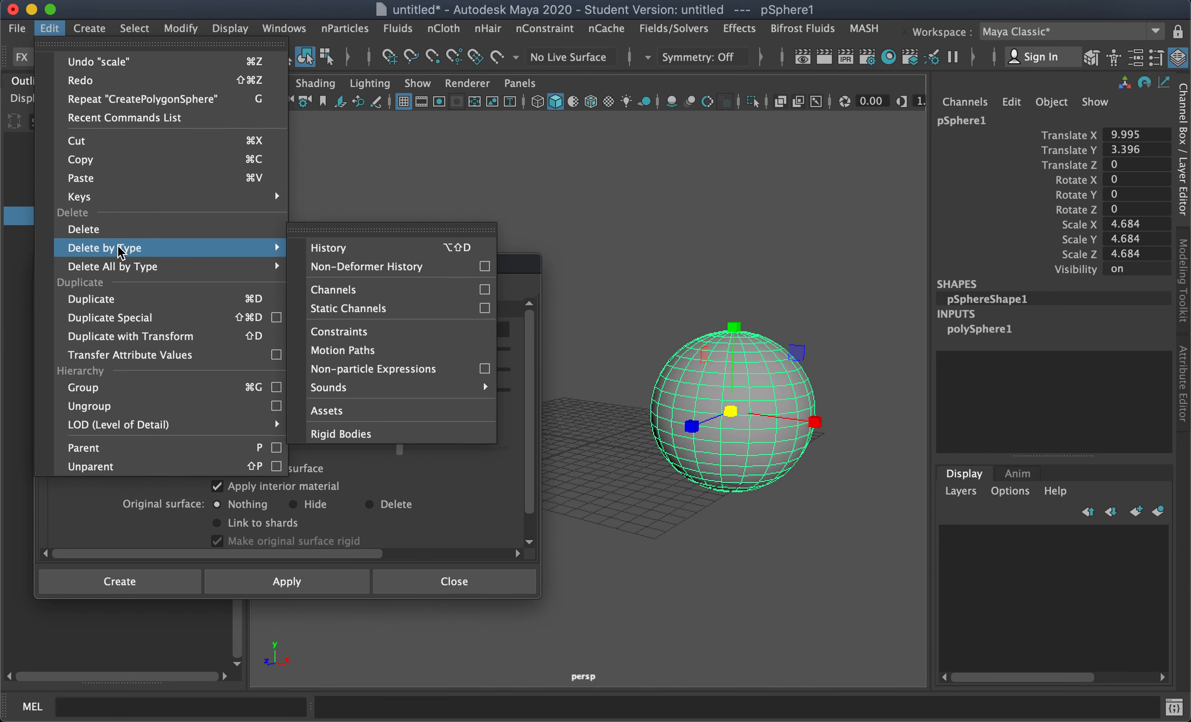
click(360, 251)
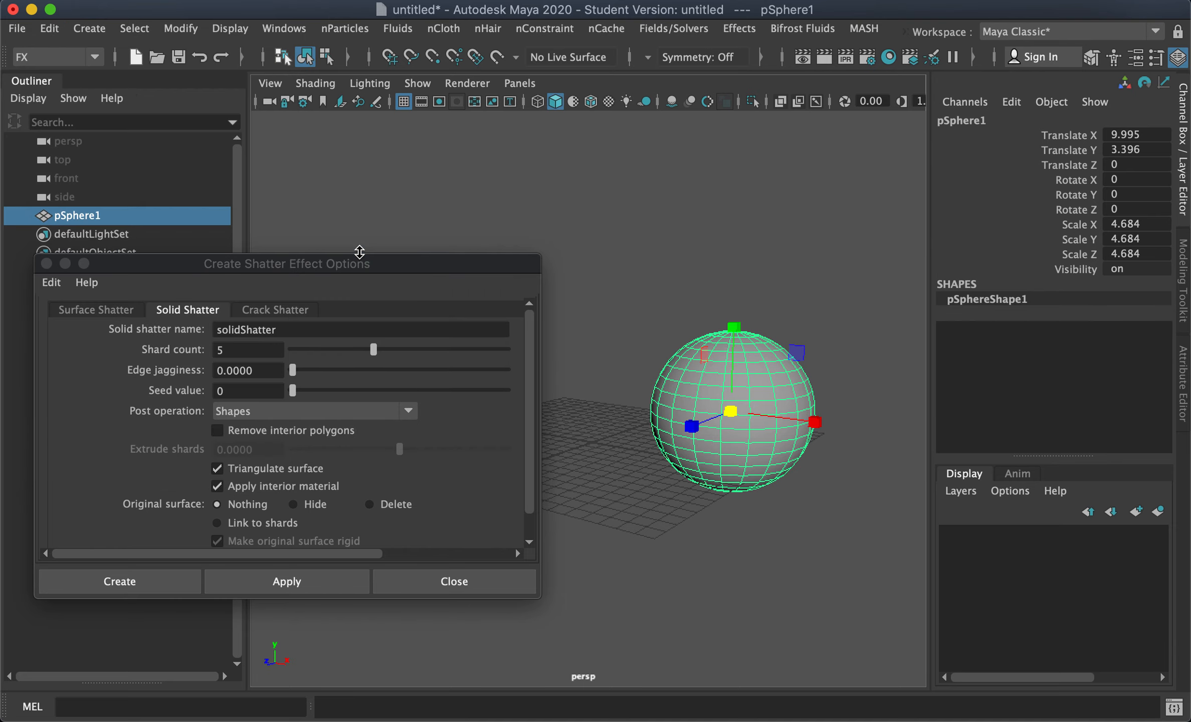
Step: Reset the shatter settings and apply Solid Shatter to the sphere with 5 shards
alt+middle_drag(684, 451, 672, 454)
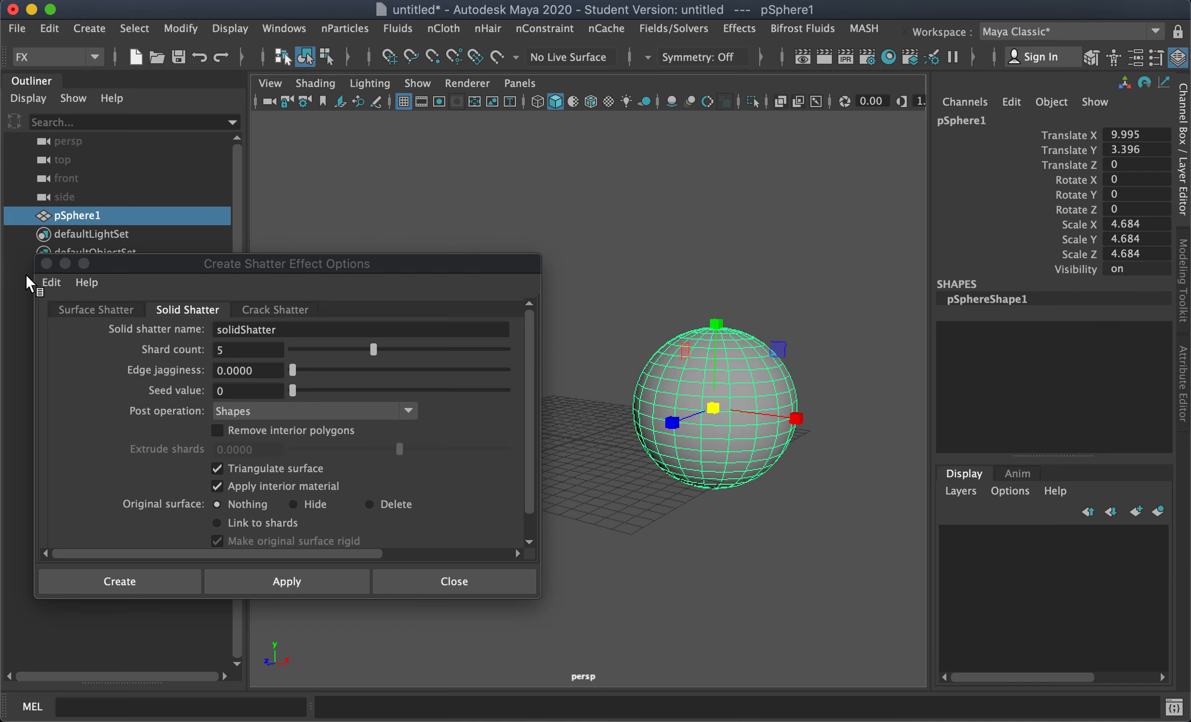
click(51, 283)
click(95, 319)
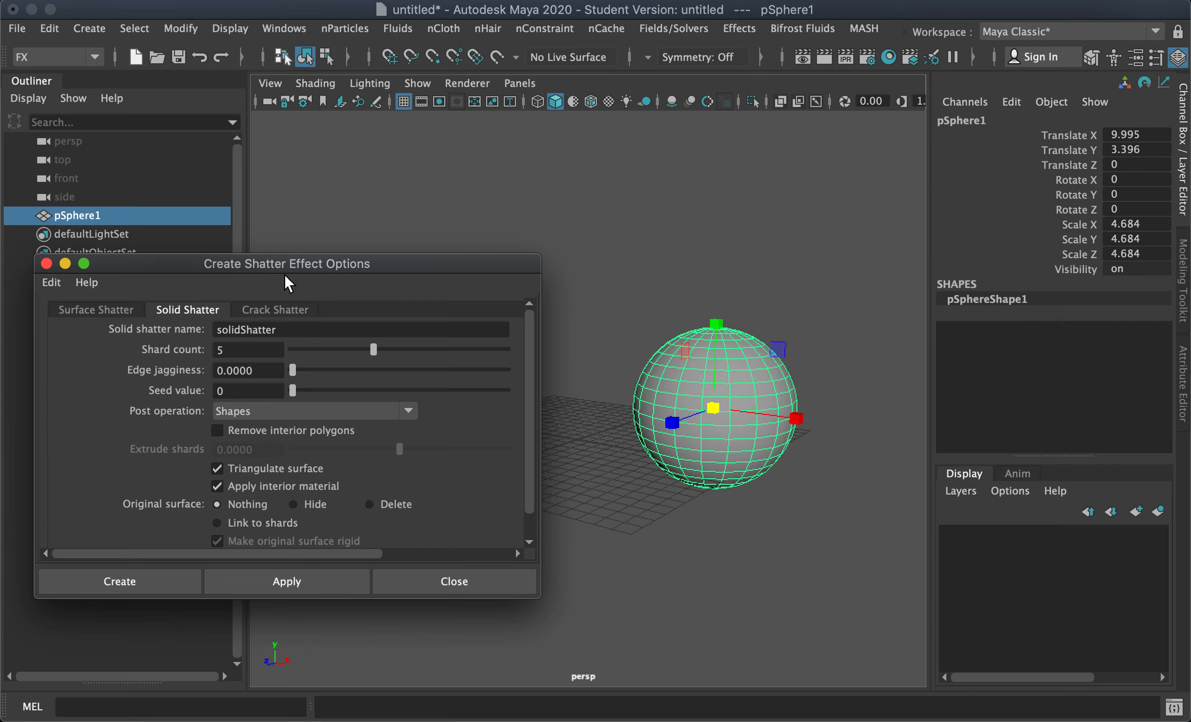
click(296, 585)
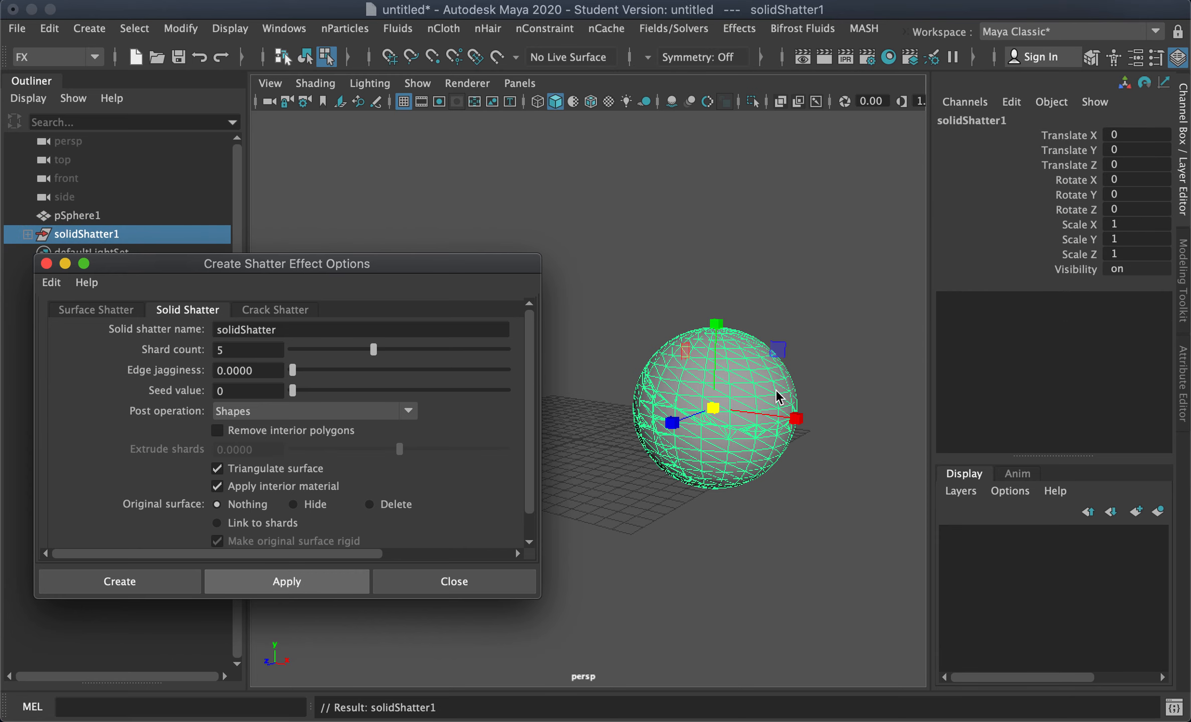
Step: Select the original sphere pSphere1 and hide it
drag(379, 252, 369, 306)
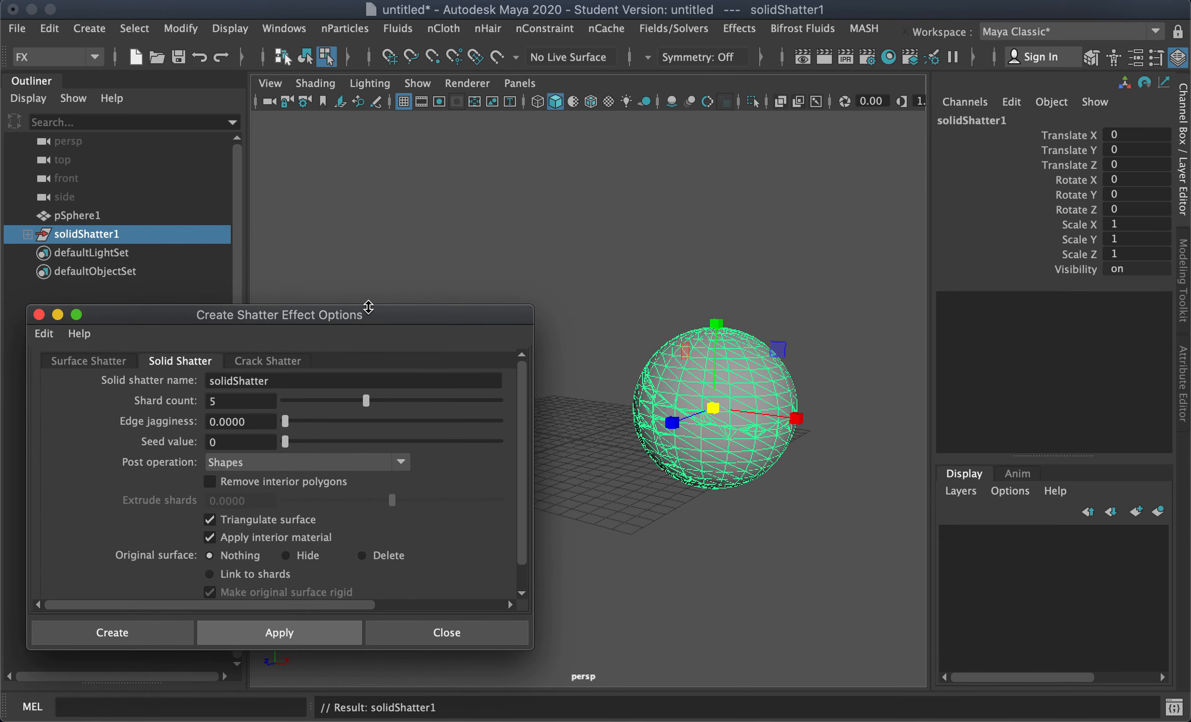
click(100, 236)
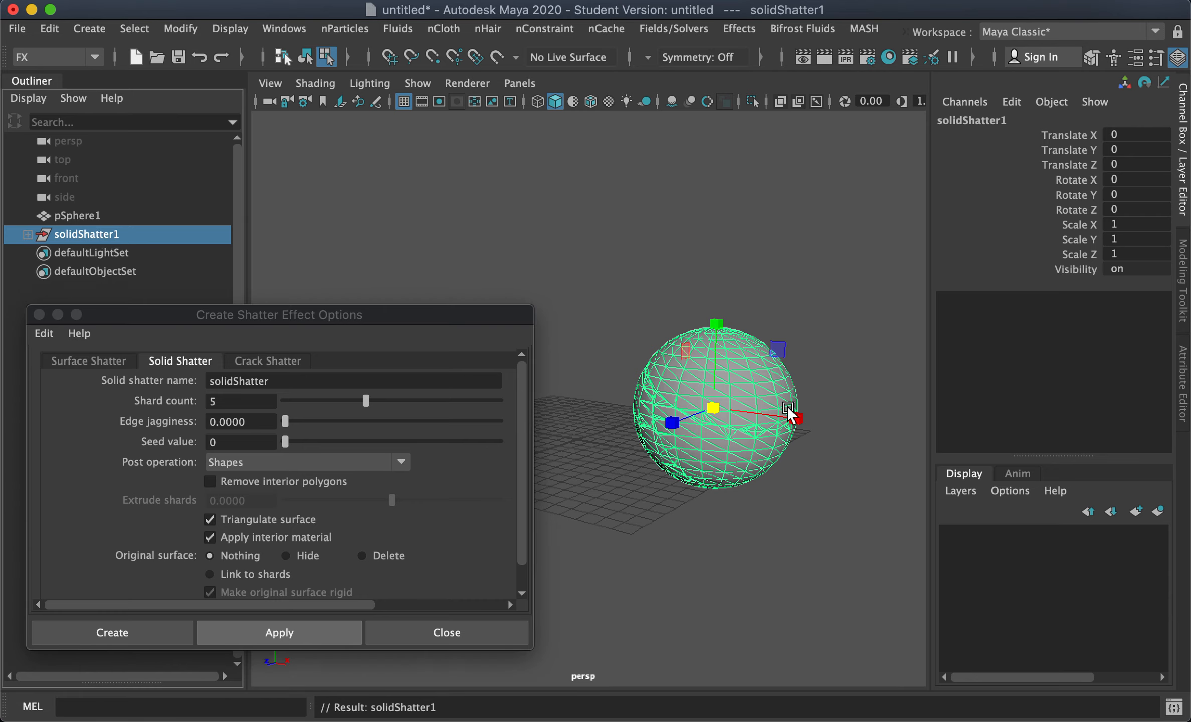
click(79, 216)
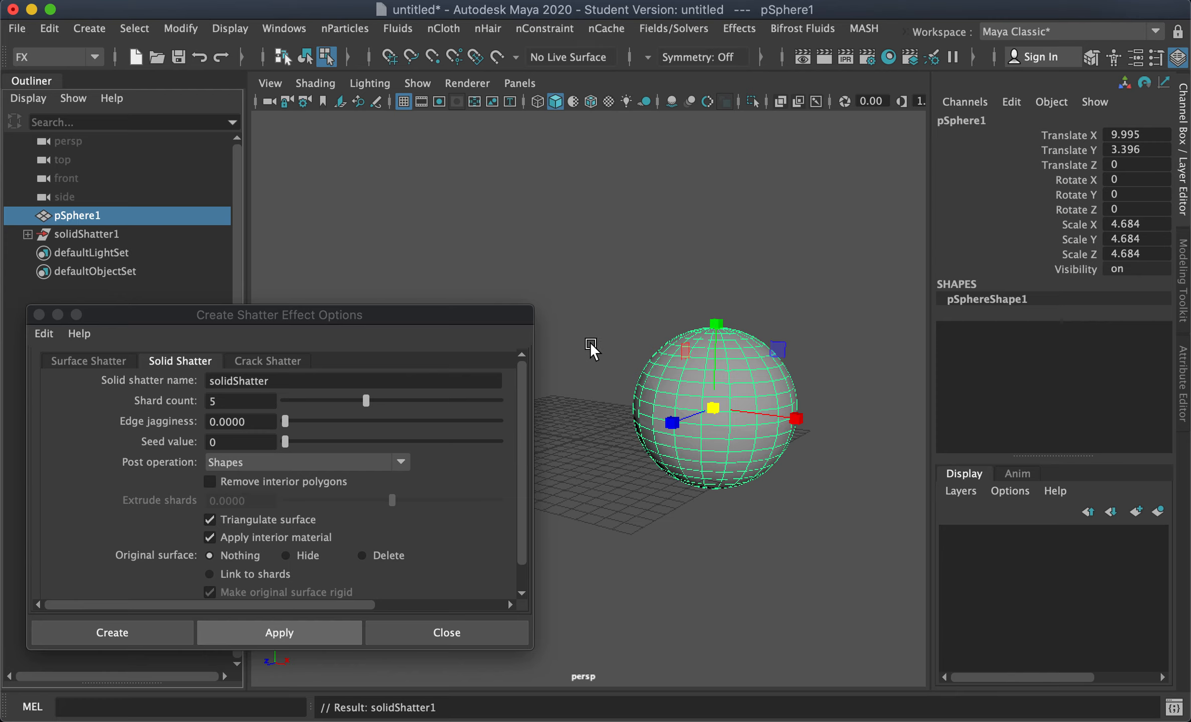
key(ctrl+h)
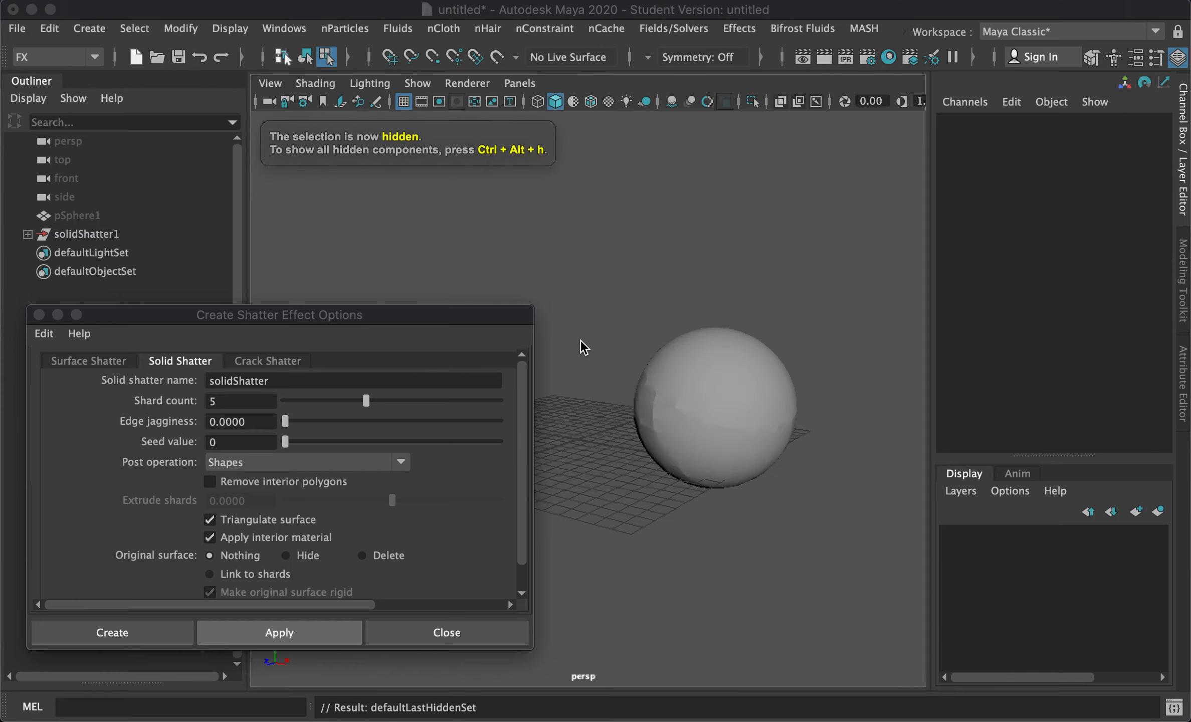
Step: Select the top shard and a lower shard and move them away from the rest of the sphere
click(381, 241)
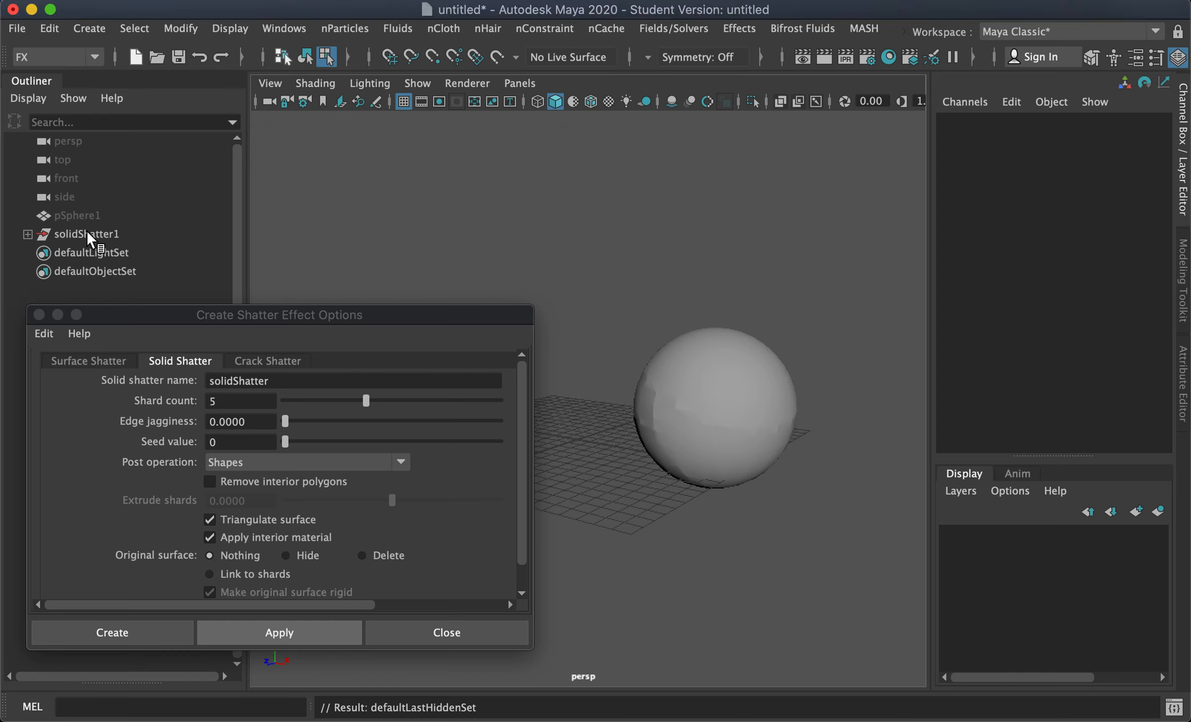
right_drag(720, 366, 797, 120)
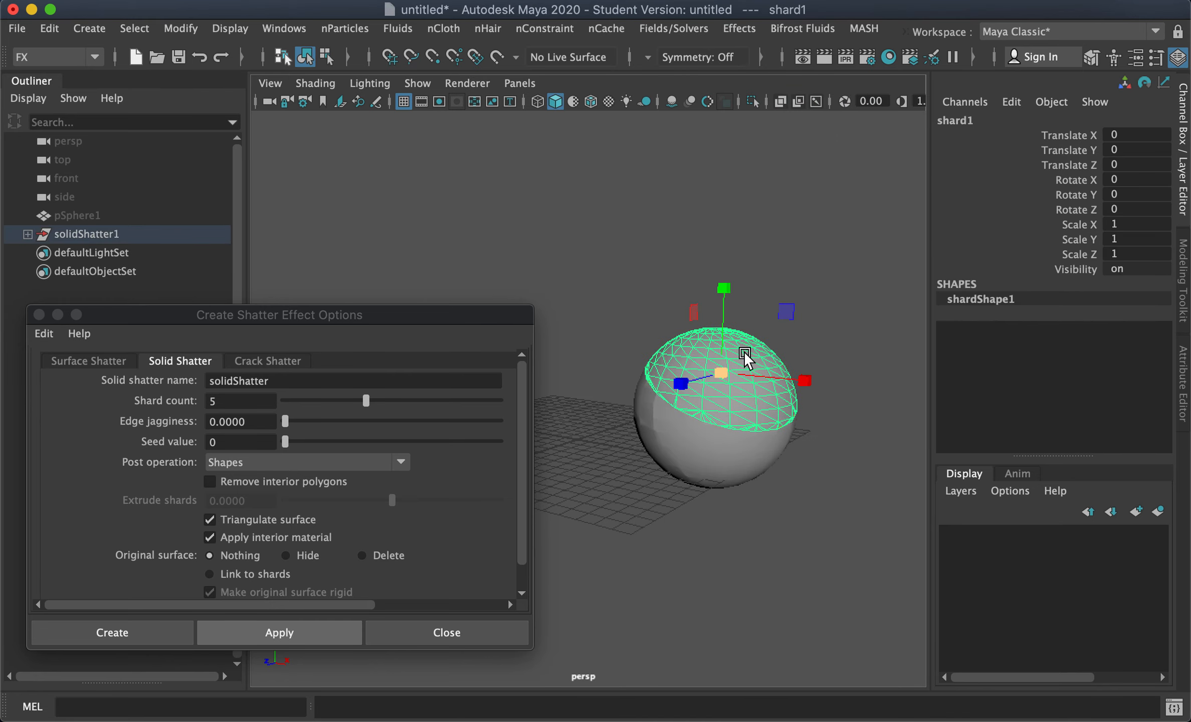
key(w)
drag(725, 287, 727, 246)
drag(800, 340, 850, 346)
click(689, 440)
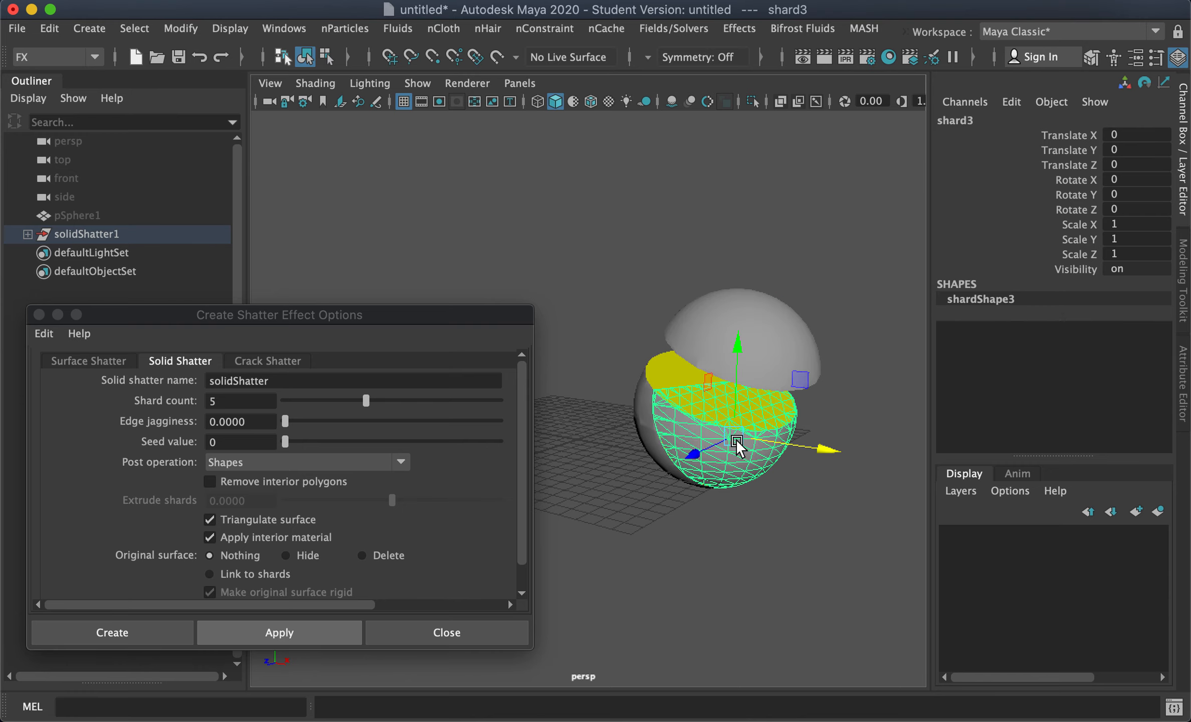
drag(826, 453, 890, 476)
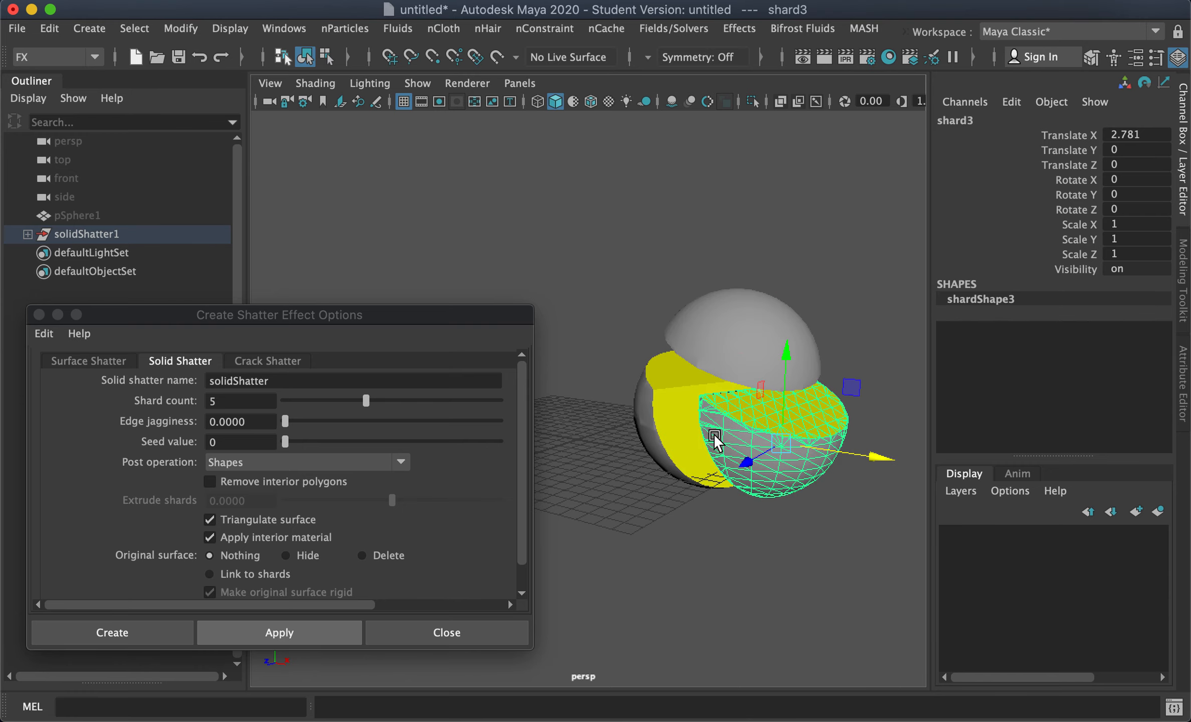
Step: Select the remaining shards and move them apart so all pieces are separated
click(659, 417)
drag(749, 392, 696, 393)
click(685, 439)
drag(698, 347, 702, 385)
alt+drag(707, 442, 538, 377)
click(779, 487)
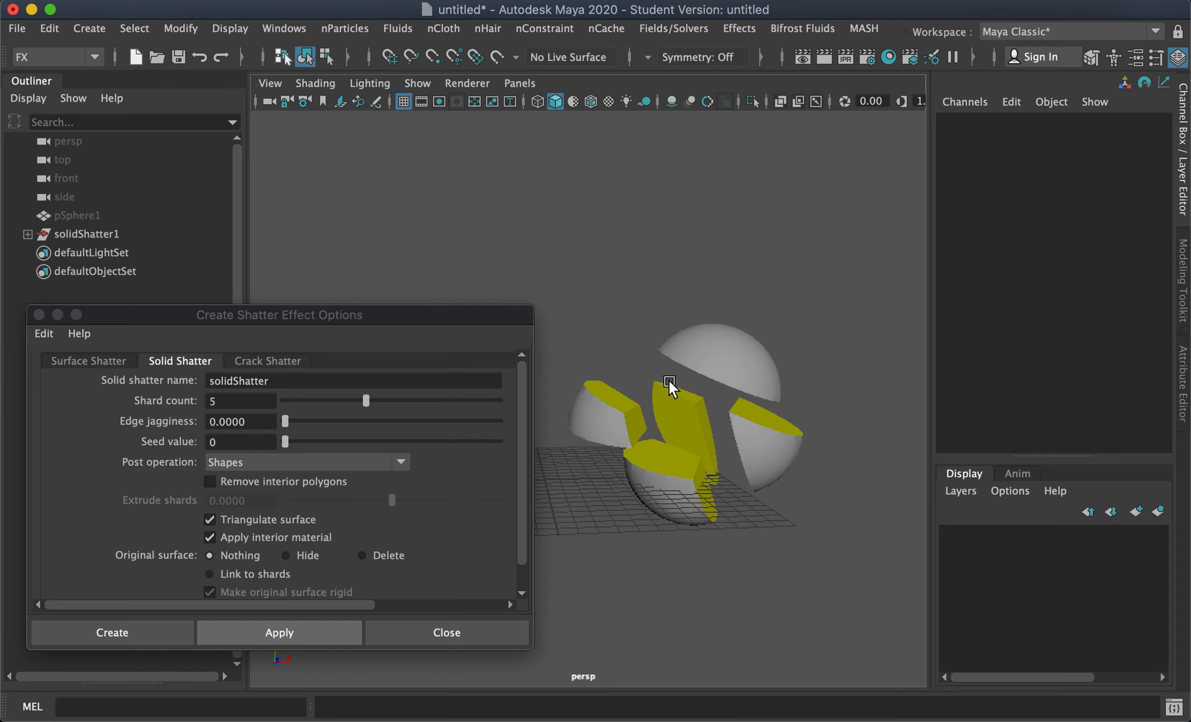
Step: Delete the solidShatter1 group of shards
alt+drag(695, 372, 682, 425)
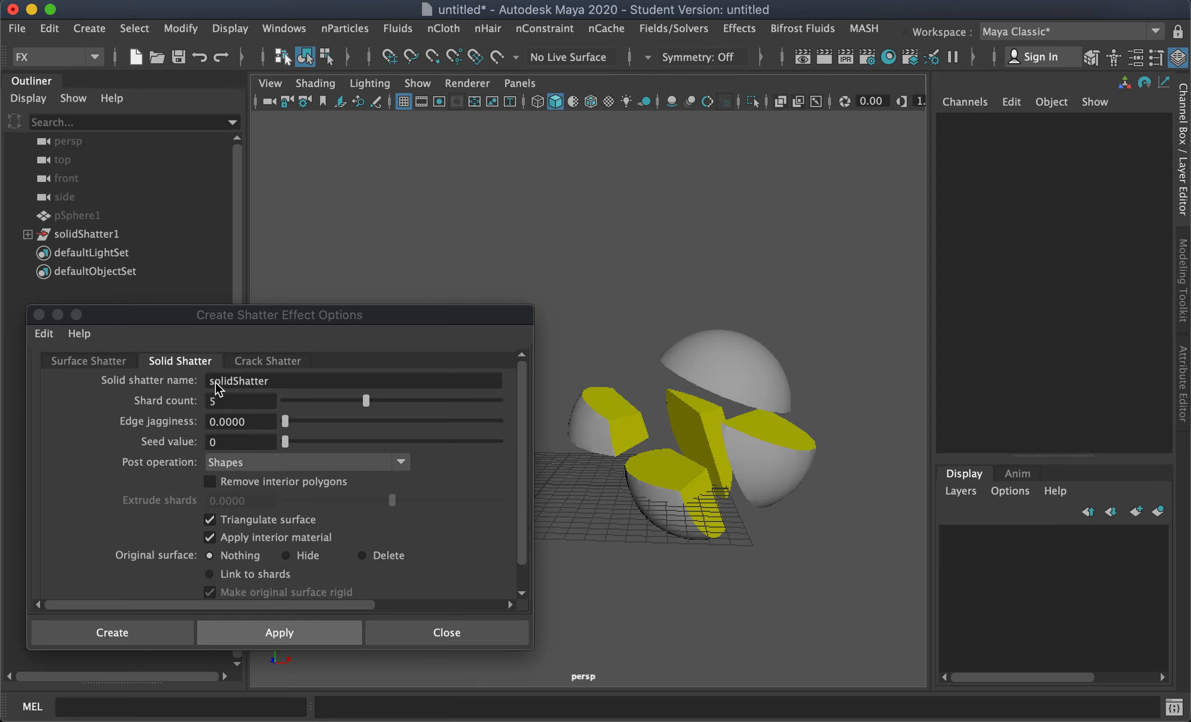
alt+drag(684, 462, 712, 451)
alt+middle_drag(701, 463, 725, 466)
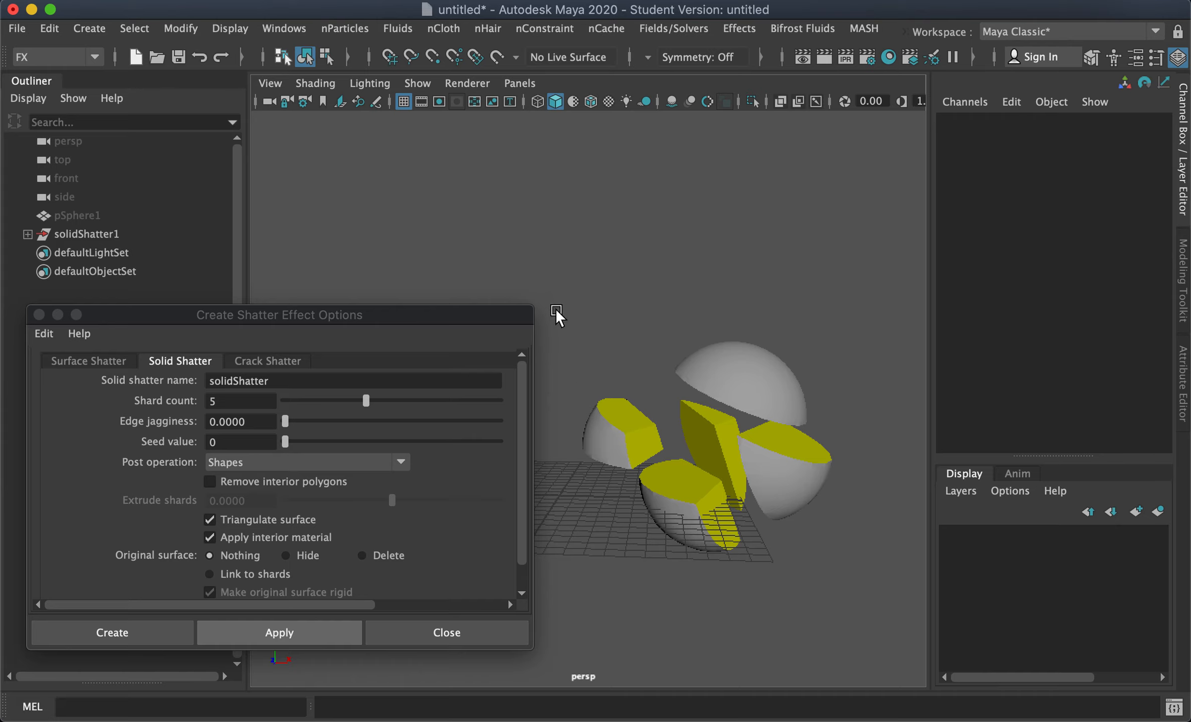
drag(587, 309, 540, 322)
click(86, 233)
key(Delete)
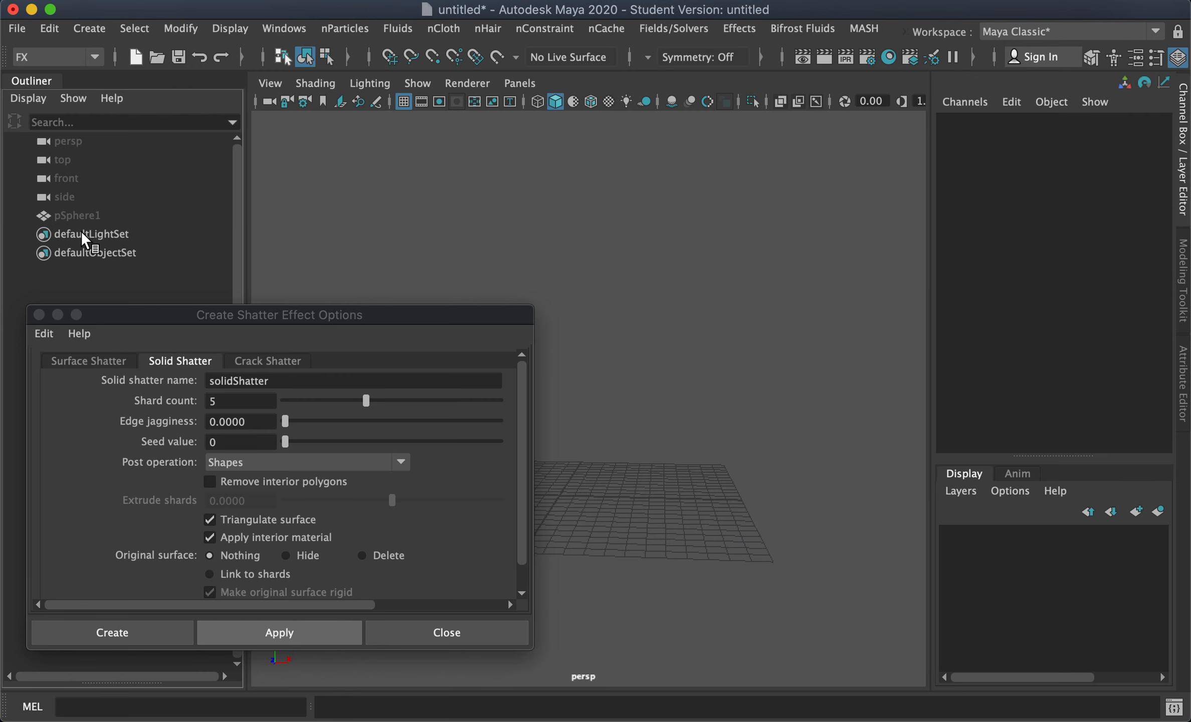
Step: Select the hidden sphere pSphere1 and show it again
click(70, 216)
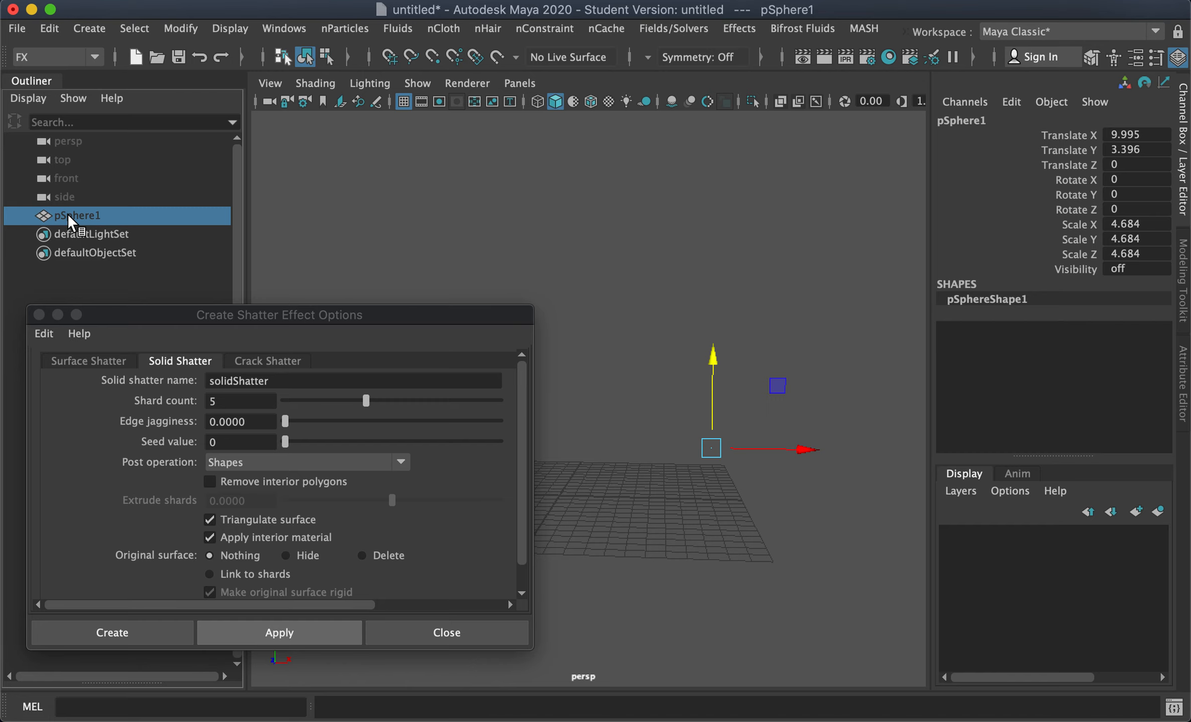
key(shift+h)
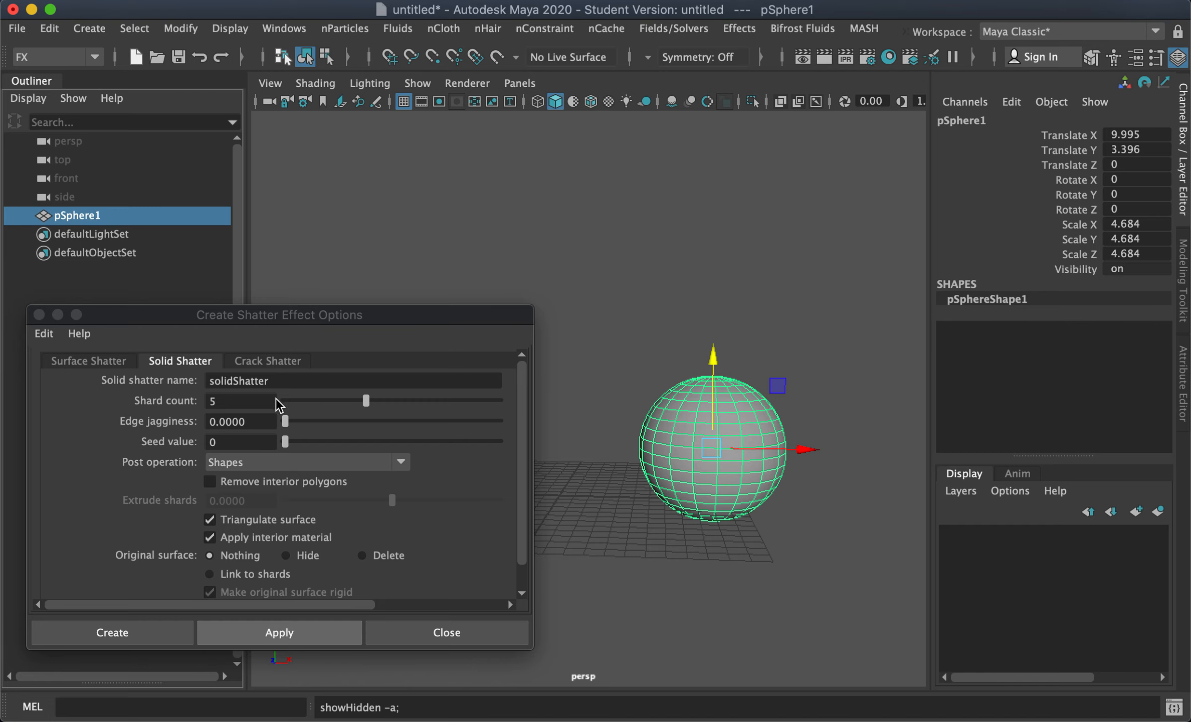
Step: Set the Solid Shatter shard count to 15
drag(398, 406, 440, 400)
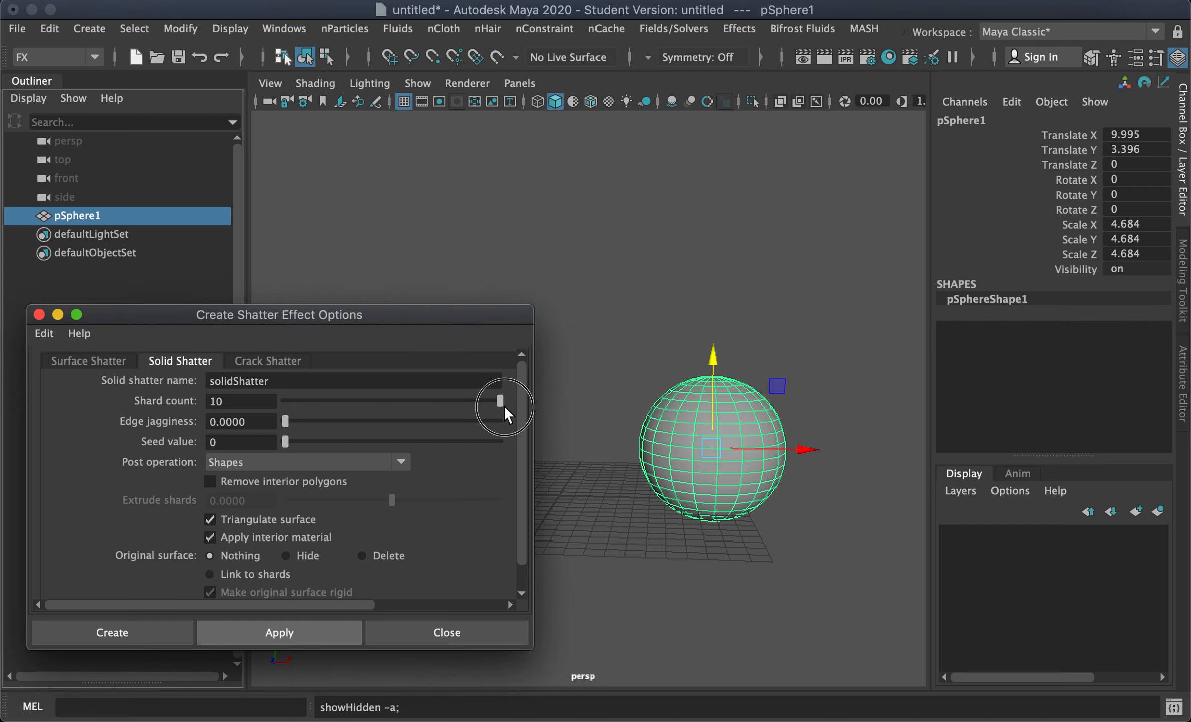
mouse_move(498, 401)
mouse_down()
mouse_move(413, 399)
mouse_move(511, 400)
mouse_up()
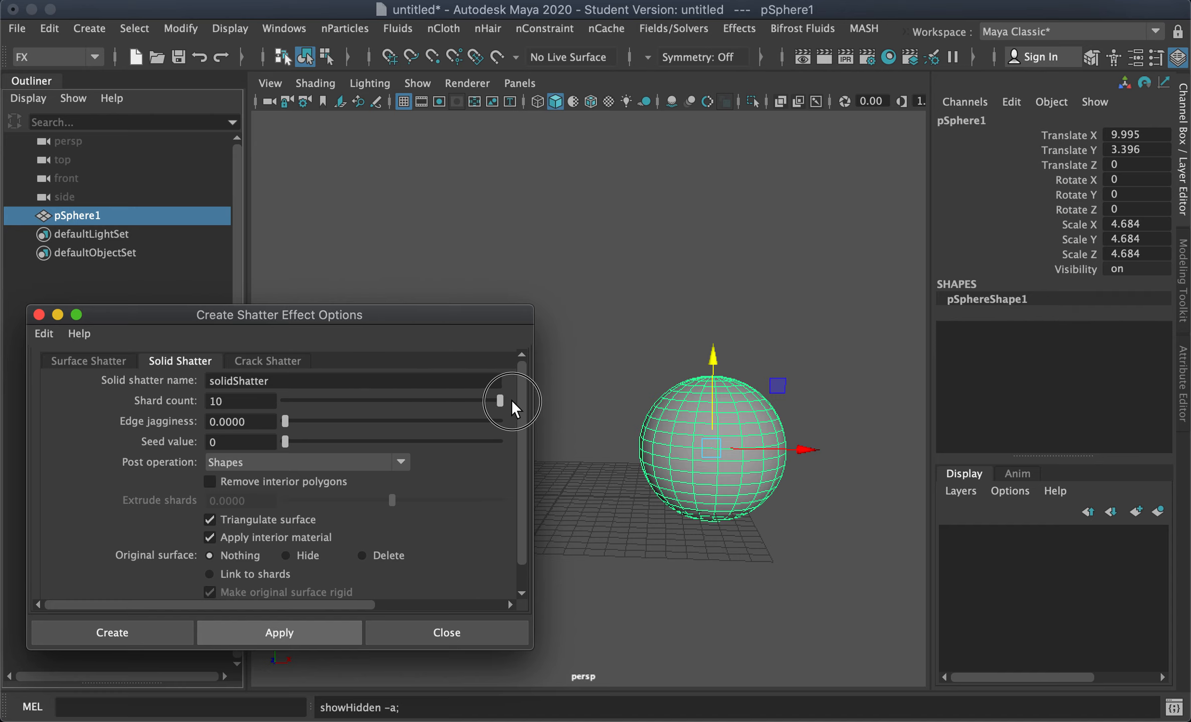
click(266, 402)
key(BackSpace)
text(5)
key(Return)
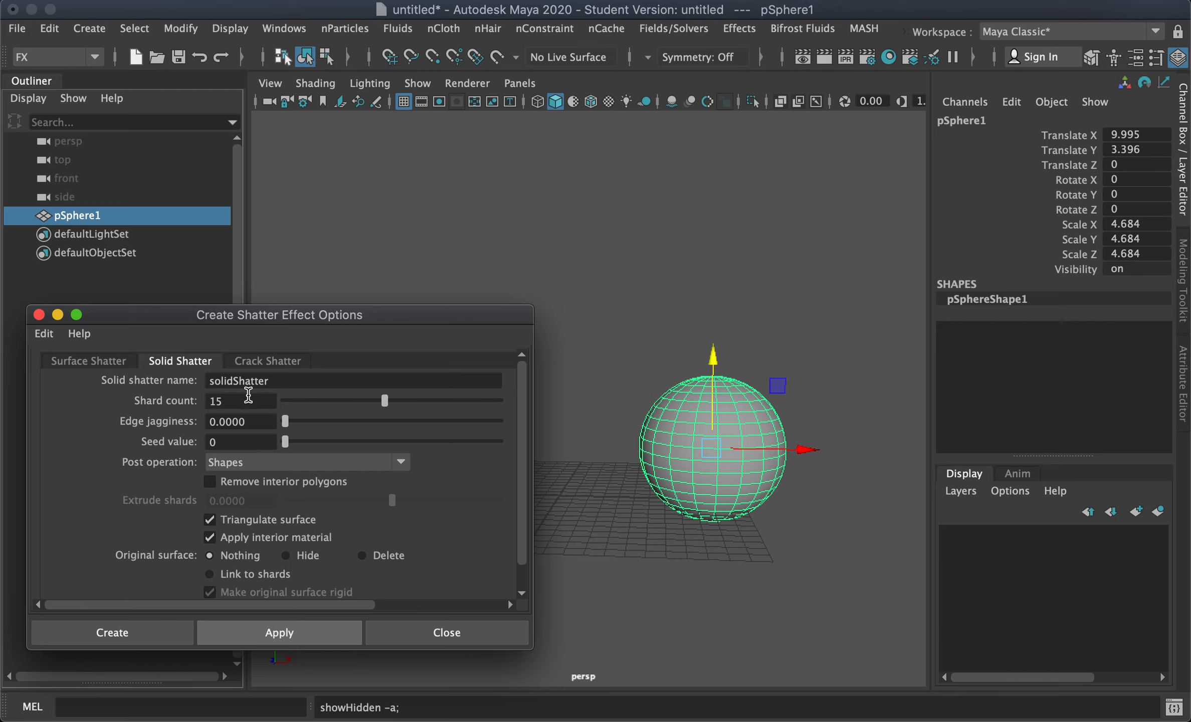
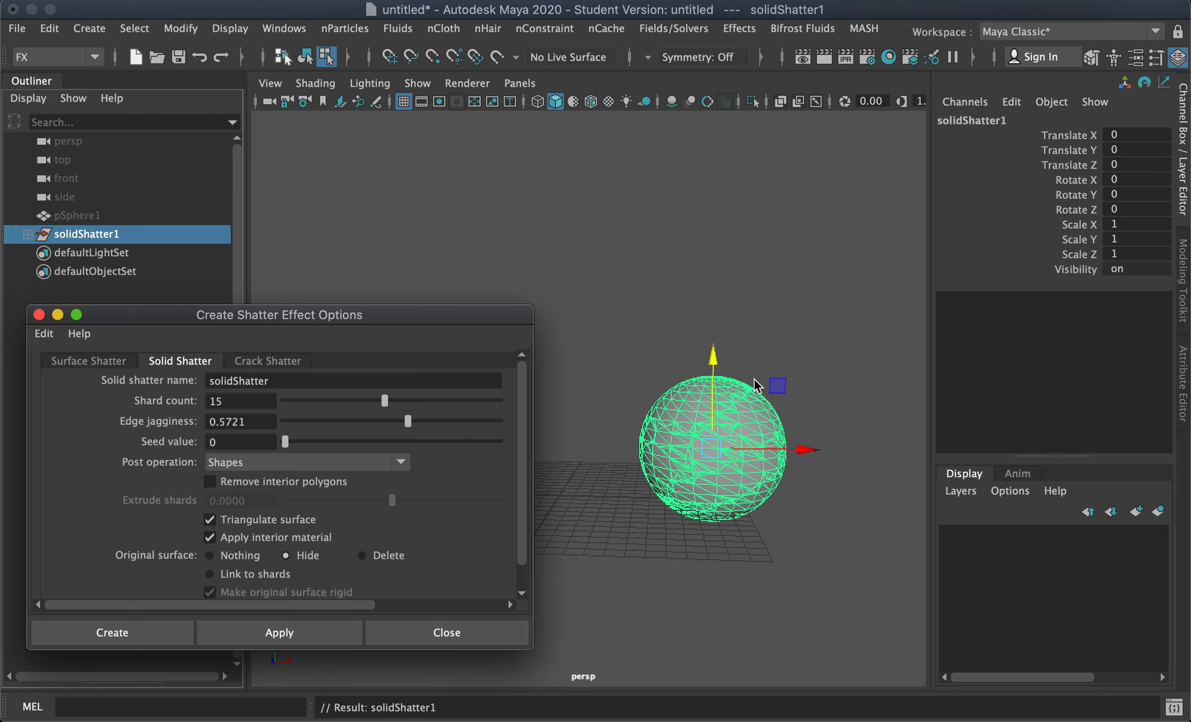
Step: Select individual shards of the shattered sphere and pull them out of place
right_drag(745, 410, 808, 102)
click(704, 399)
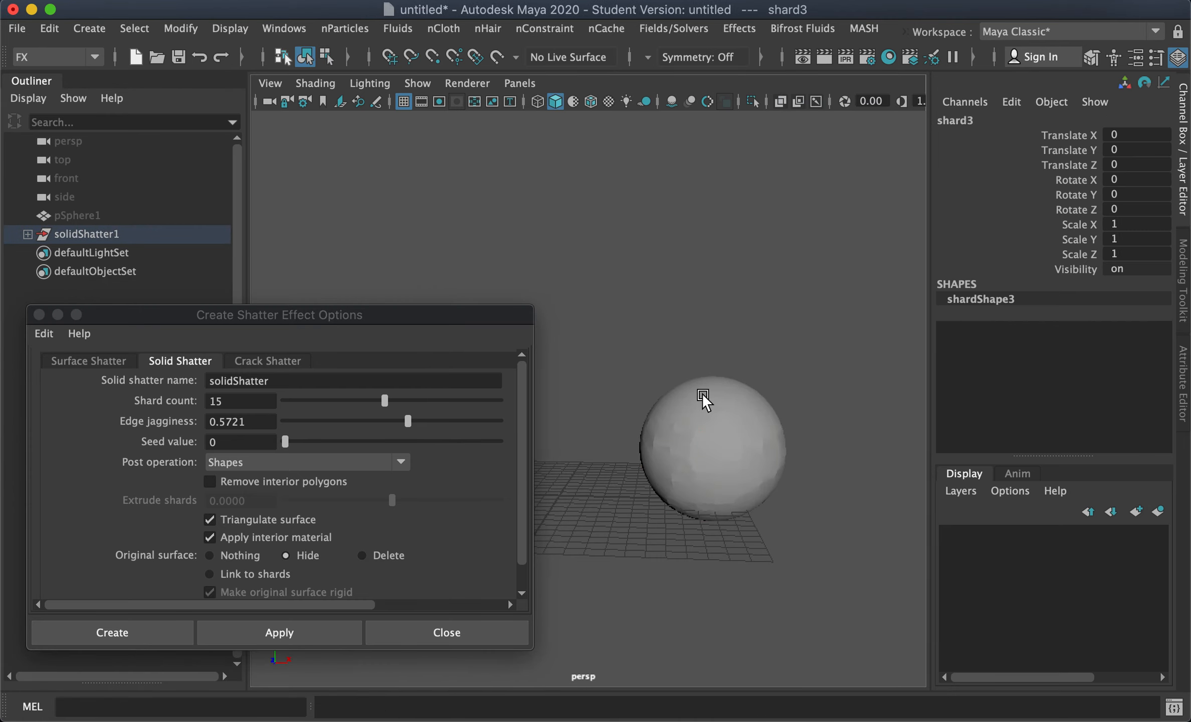
drag(704, 396, 699, 313)
click(757, 434)
drag(807, 423, 858, 423)
alt+drag(752, 490, 728, 482)
click(711, 449)
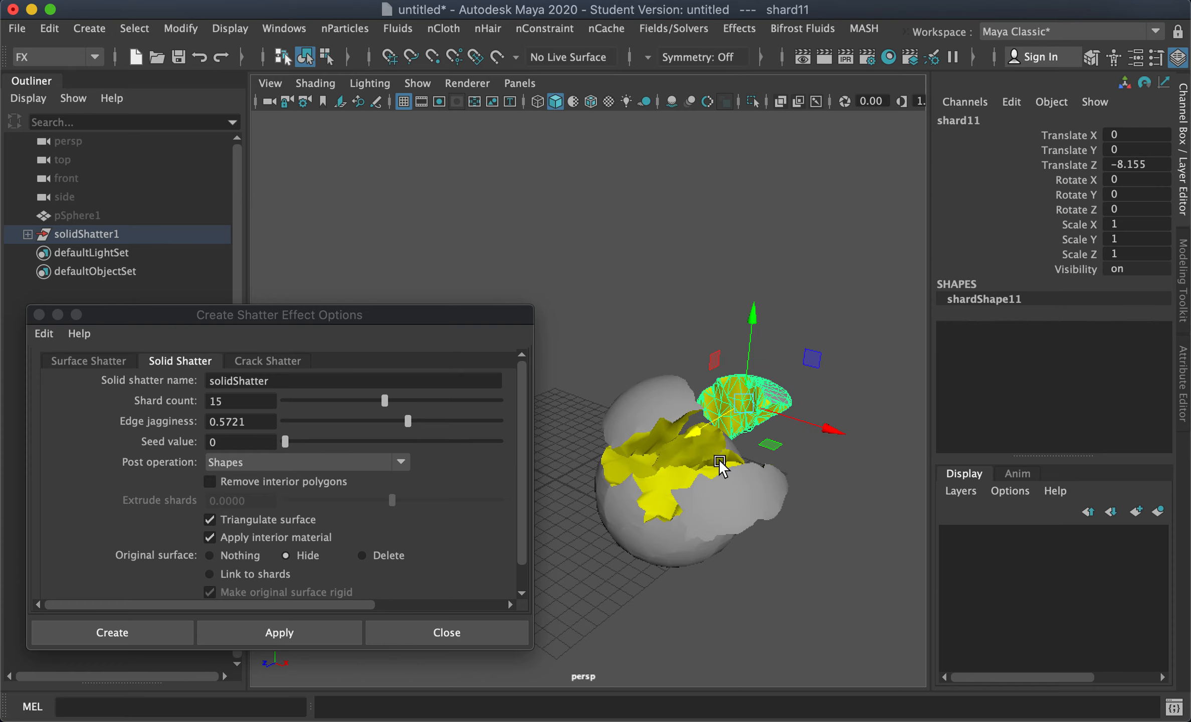
Step: Move more shards away from the sphere's centre in different directions
click(720, 464)
alt+drag(632, 467, 850, 532)
alt+drag(757, 566, 615, 574)
click(675, 496)
click(708, 473)
drag(750, 464, 681, 455)
alt+drag(647, 537, 777, 511)
click(669, 476)
drag(679, 386, 683, 449)
alt+drag(752, 503, 699, 533)
click(742, 467)
drag(795, 506, 860, 549)
drag(791, 417, 797, 466)
drag(850, 542, 833, 549)
alt+drag(725, 492, 790, 522)
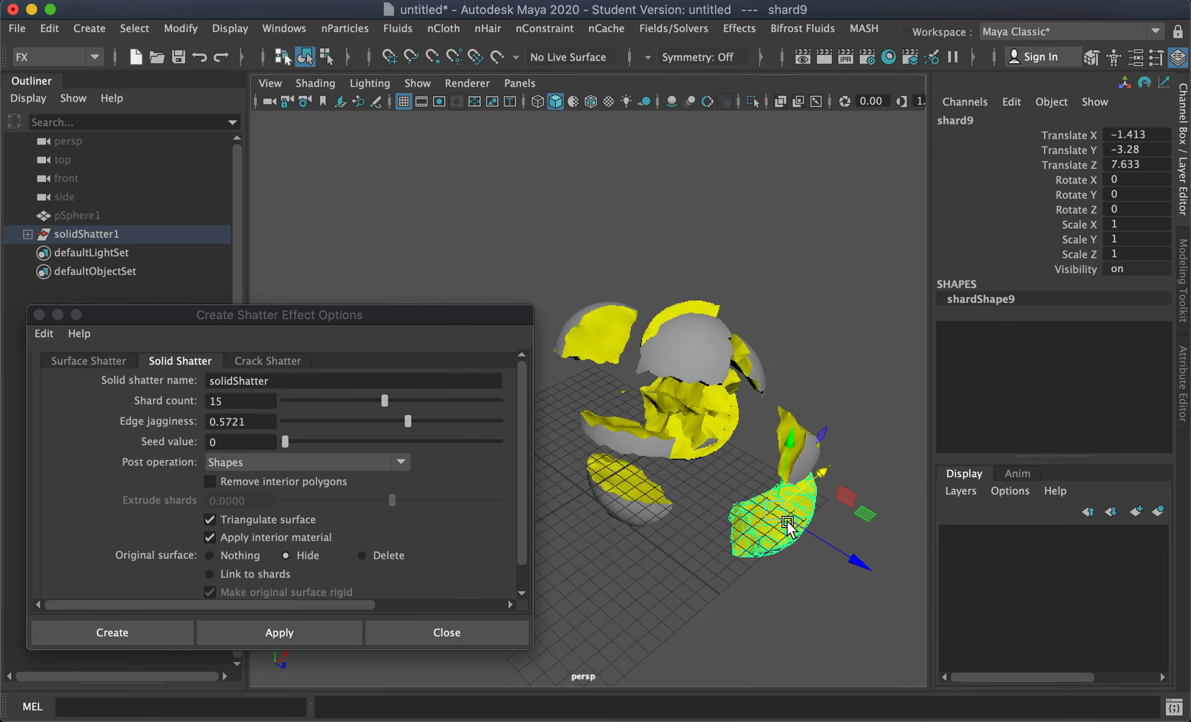
Step: Separate the remaining shards so every piece stands apart
click(716, 430)
drag(715, 431, 846, 339)
click(722, 439)
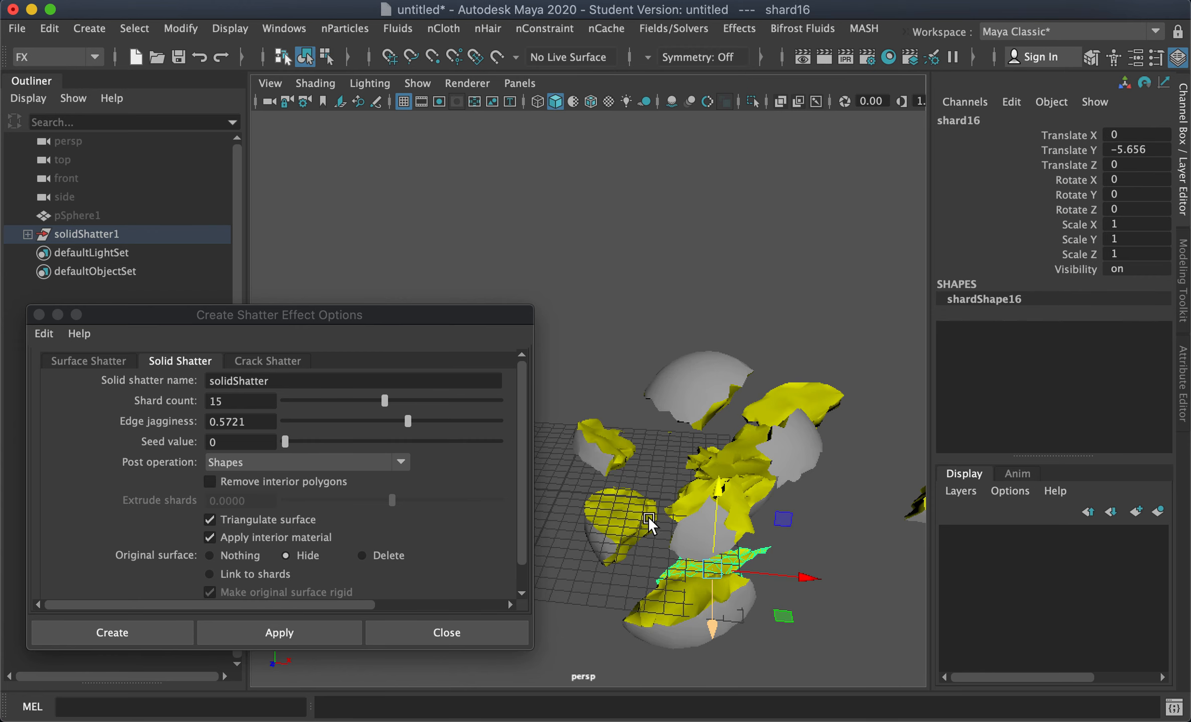
alt+middle_drag(754, 464, 750, 433)
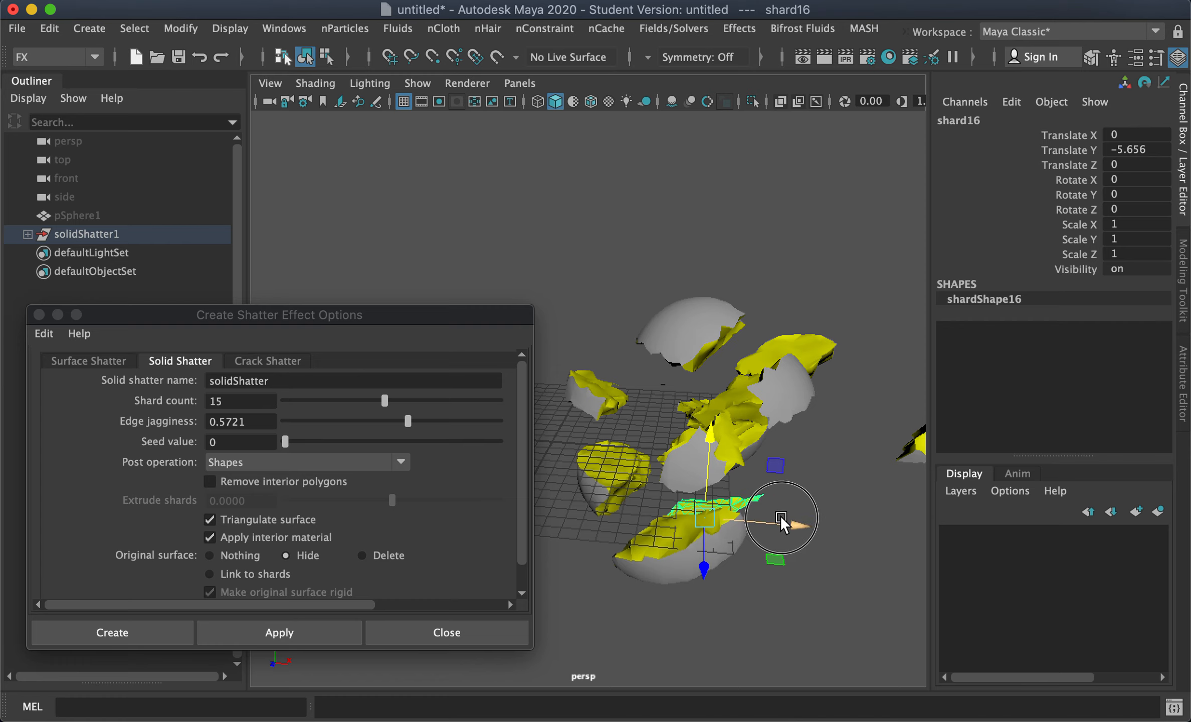
drag(782, 523, 867, 531)
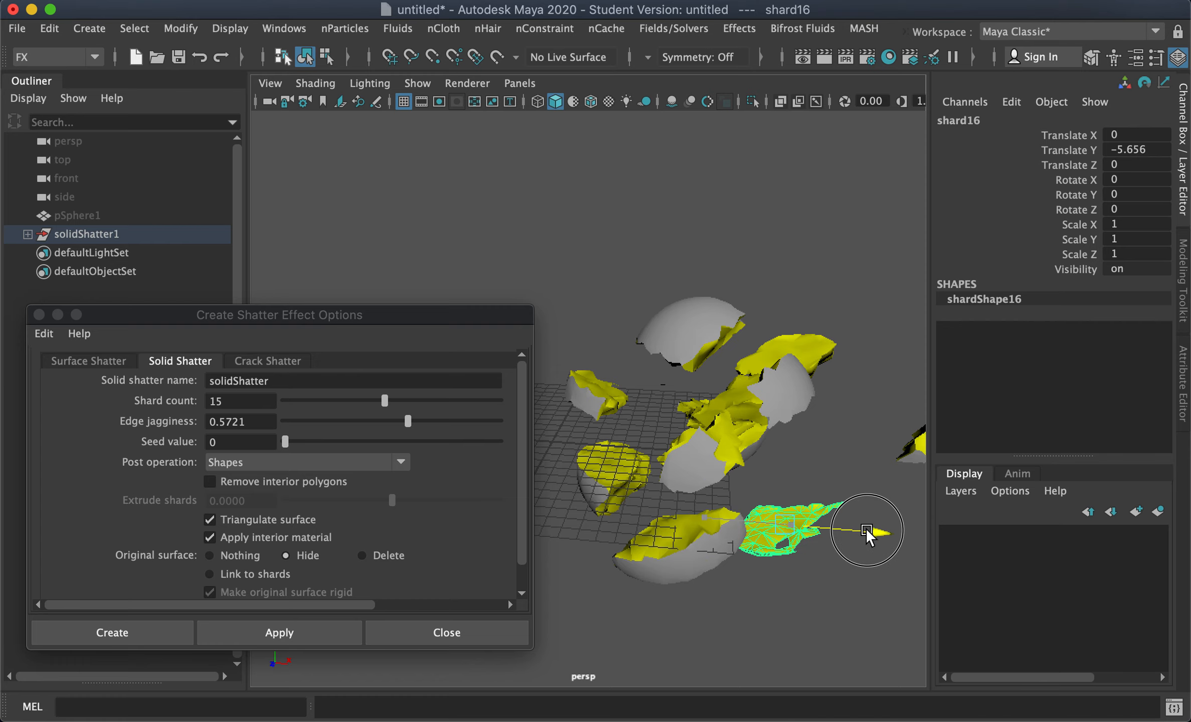
click(710, 457)
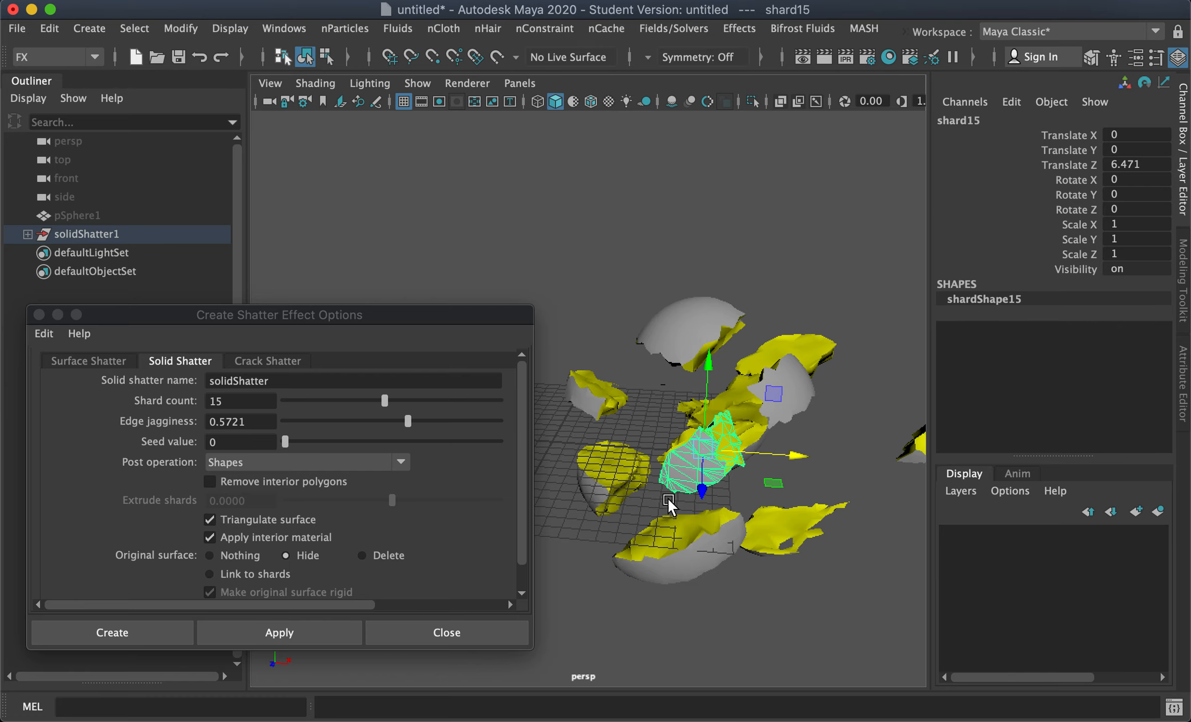
alt+drag(762, 516, 802, 534)
drag(823, 464, 834, 419)
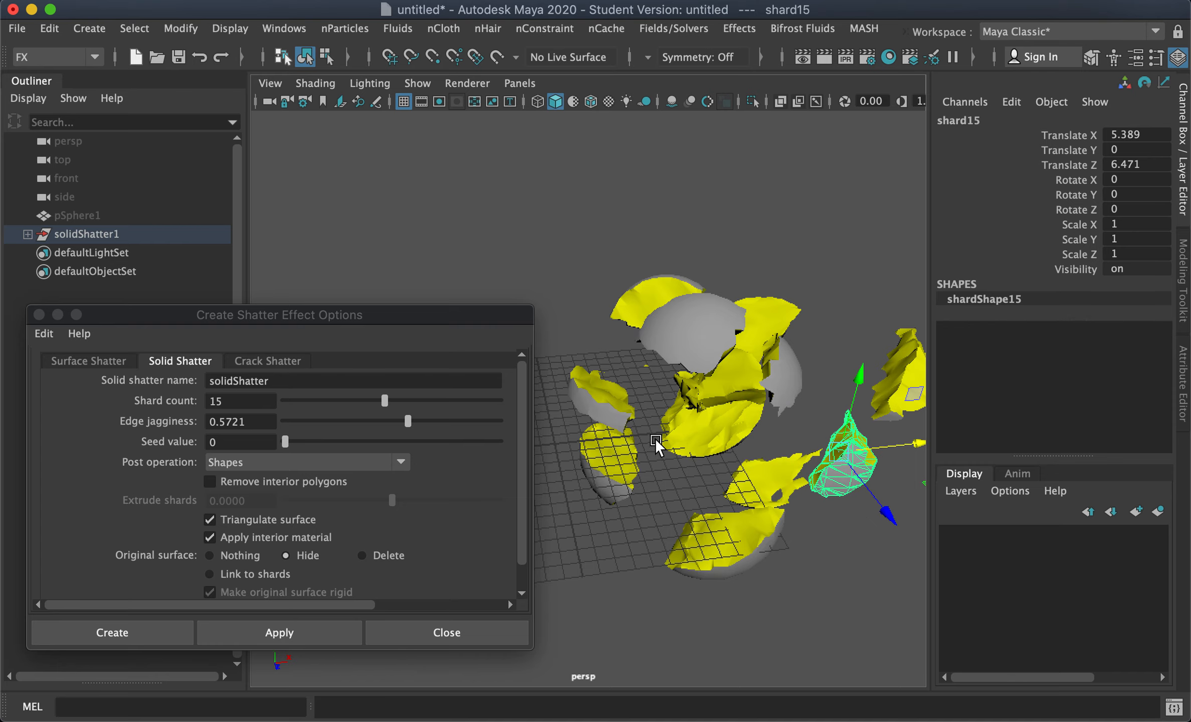
alt+drag(677, 469, 639, 454)
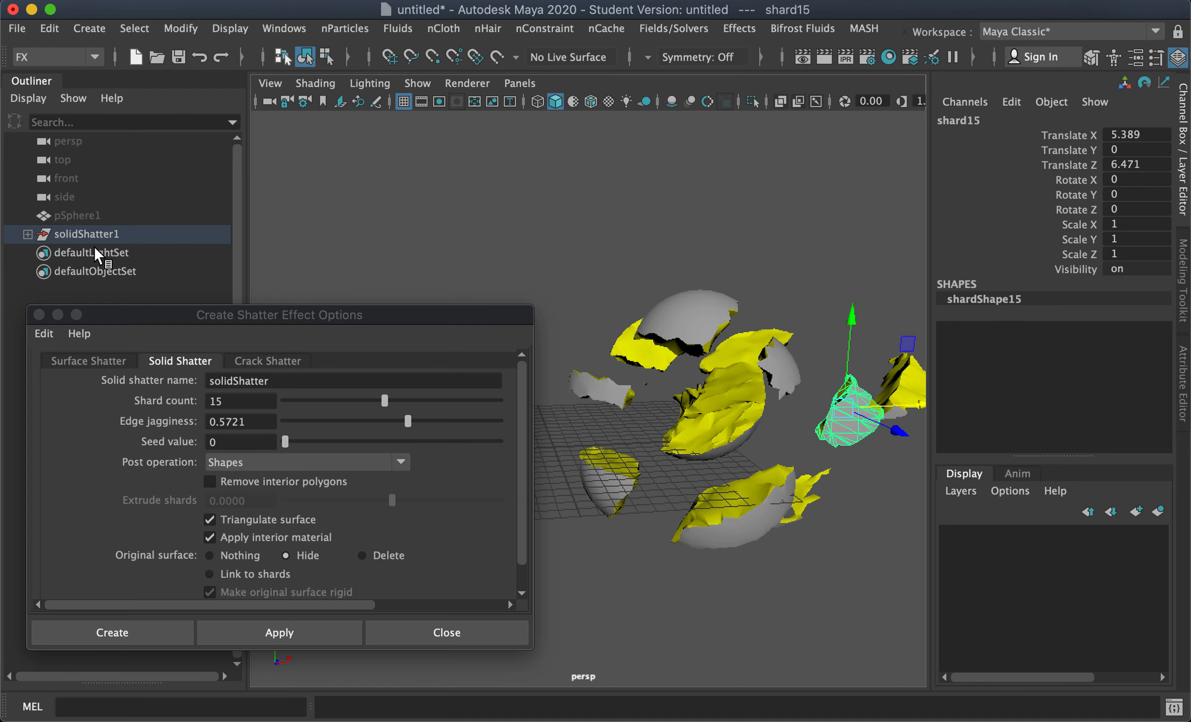
Step: Delete the solidShatter1 group with all its shards
click(79, 233)
key(Delete)
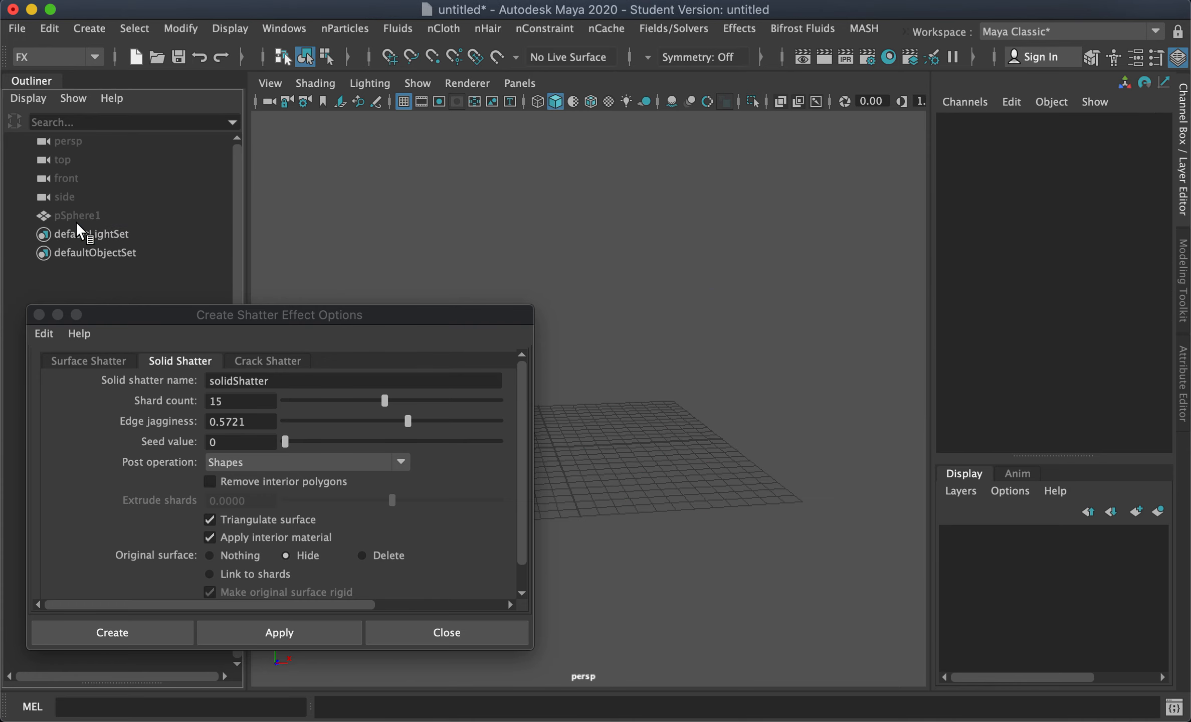
Step: Select the hidden sphere pSphere1 and show it again
click(79, 217)
key(shift+h)
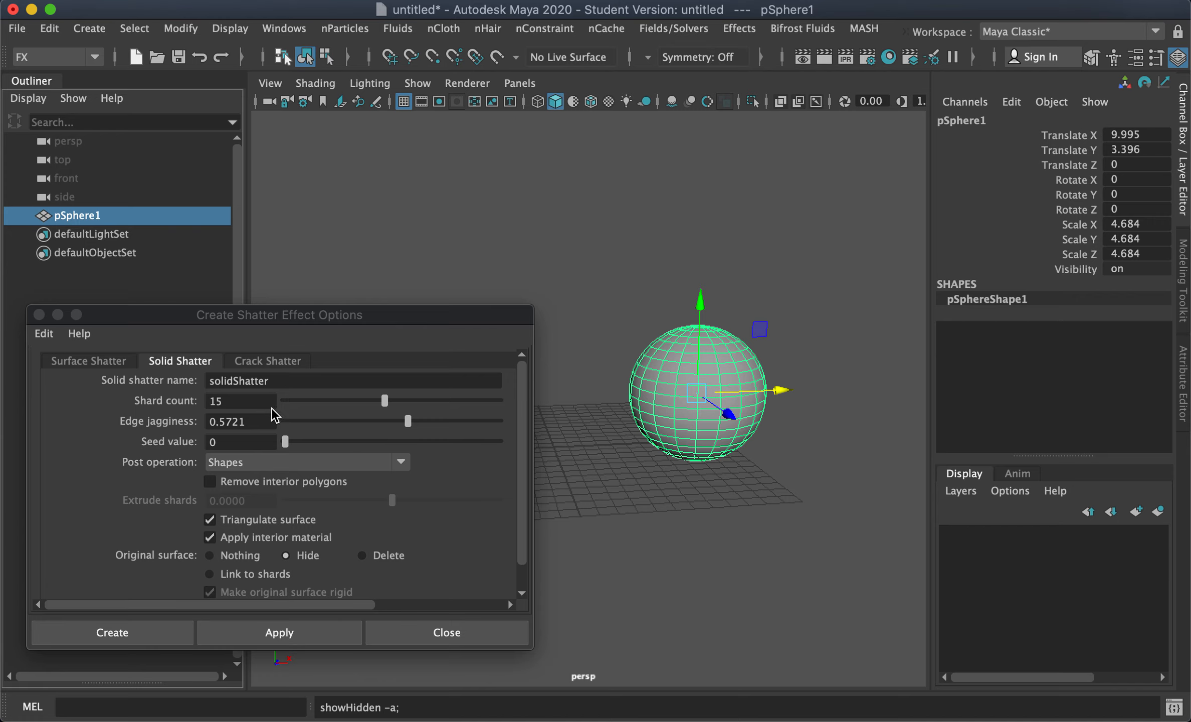
Step: Set the shard count to 10 and enable Remove interior polygons
double_click(242, 401)
key(Return)
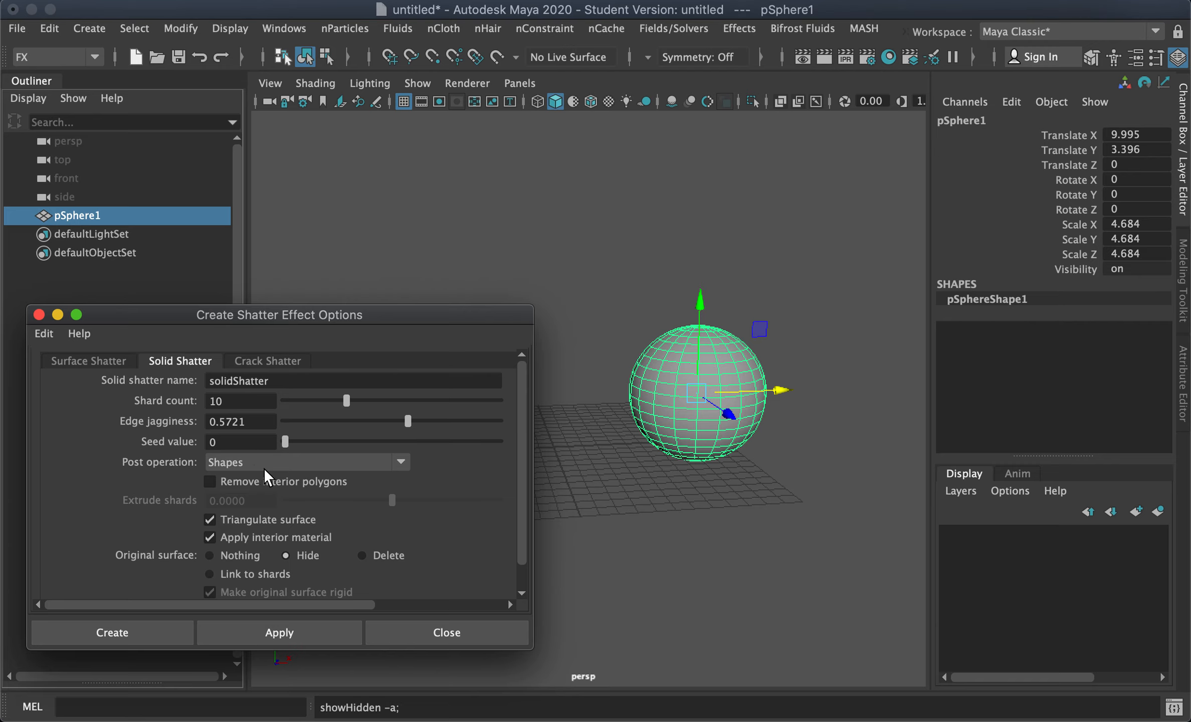
click(239, 482)
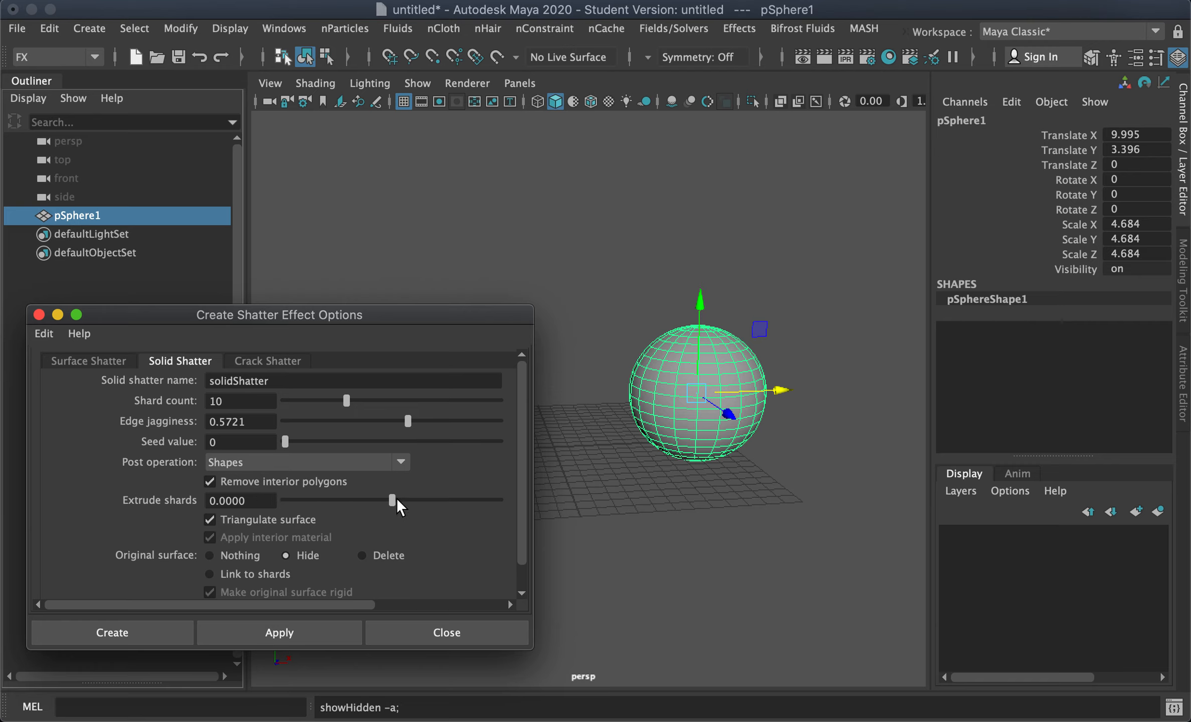
Step: Set Extrude shards to 0.5 and apply the Solid Shatter to the sphere
drag(394, 498, 420, 500)
text(.5)
key(Return)
click(249, 627)
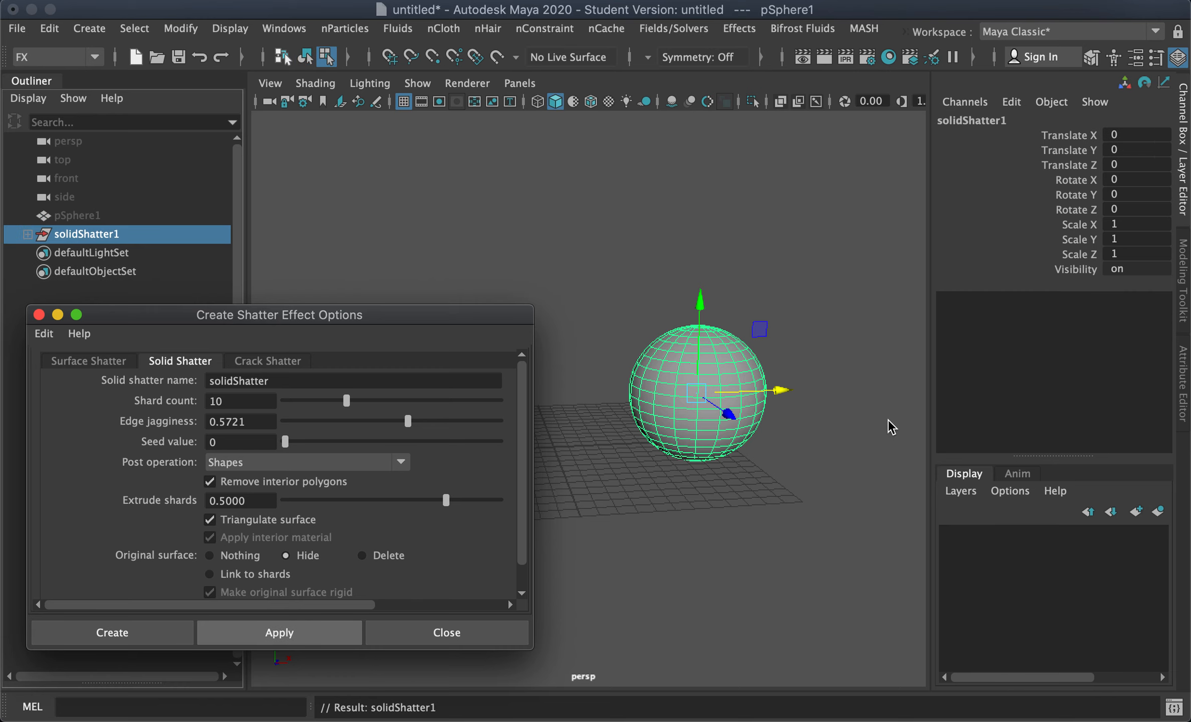
Step: Select the new extruded shards and move them apart
alt+drag(795, 469, 779, 501)
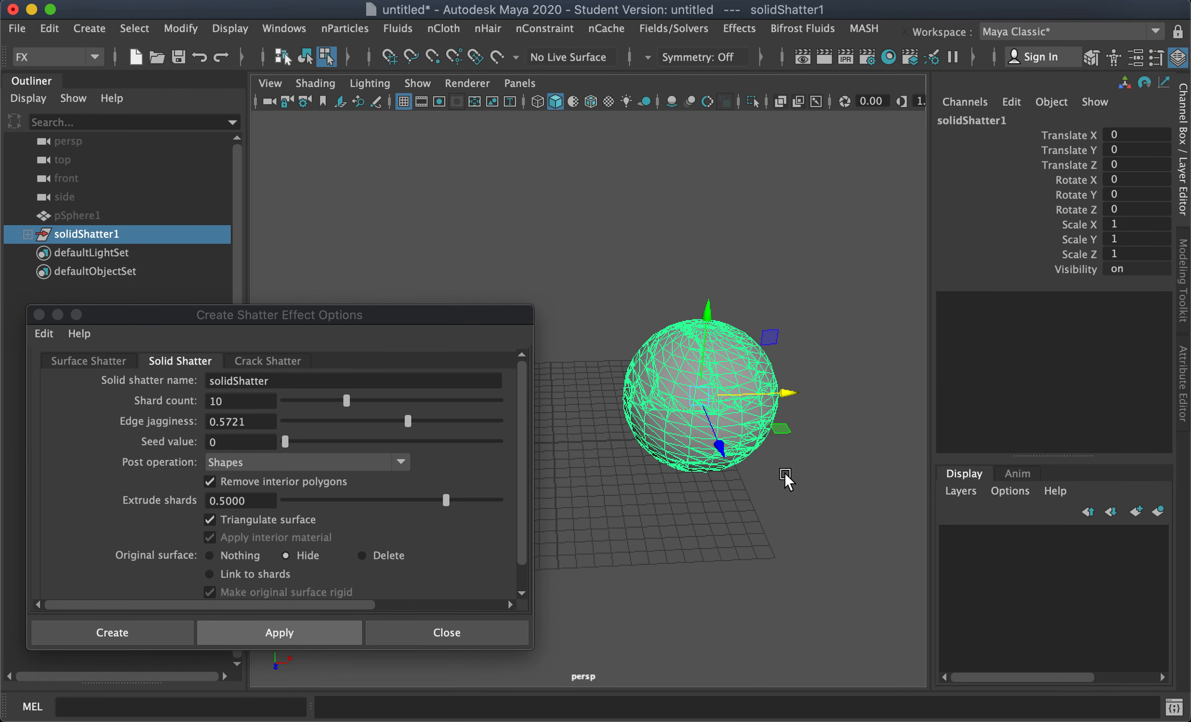
alt+middle_drag(761, 365, 763, 394)
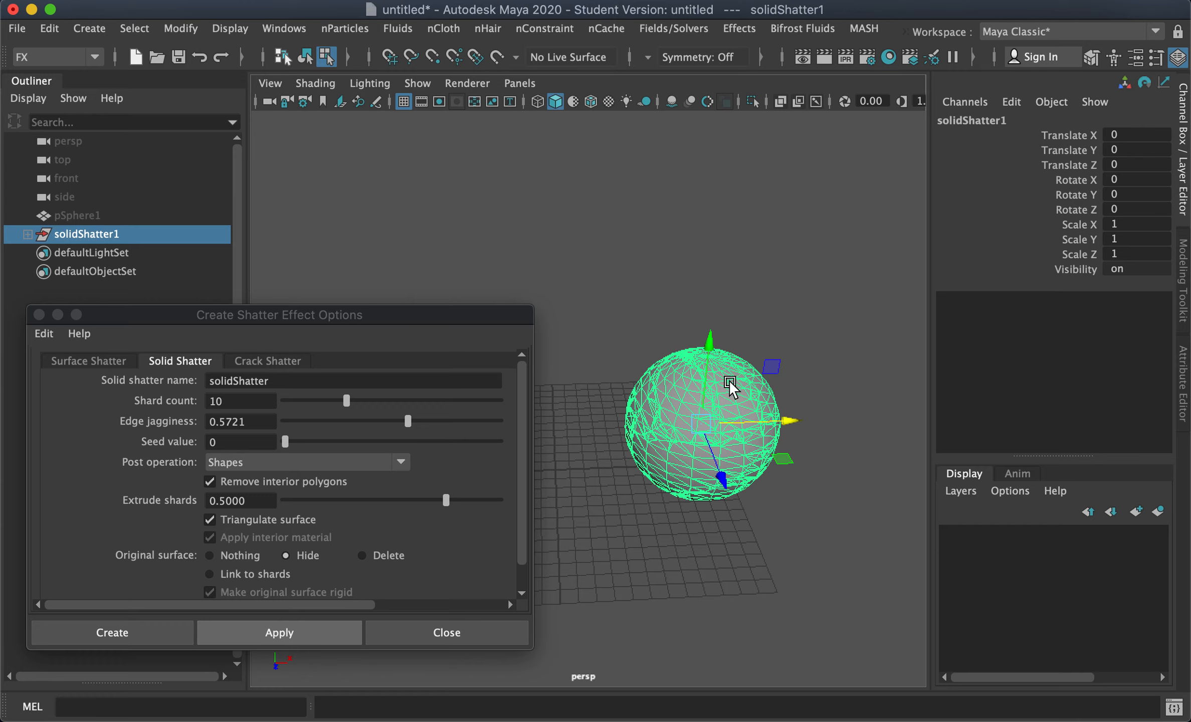
click(811, 325)
right_drag(690, 380, 751, 108)
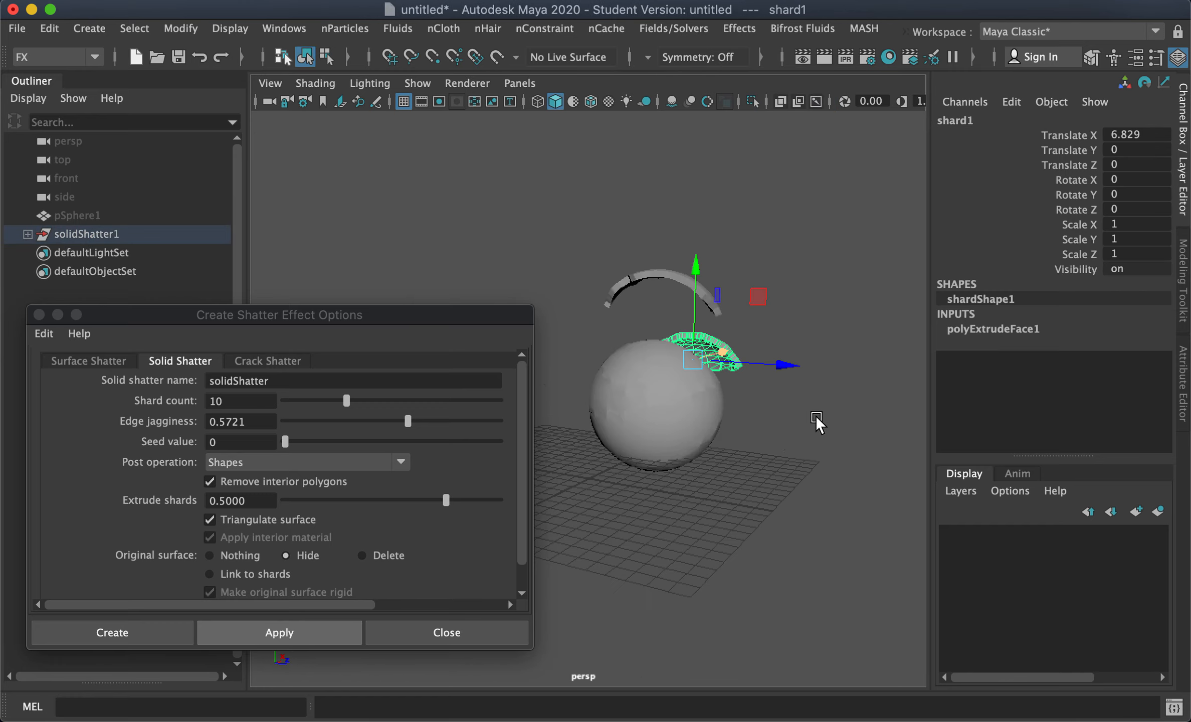
alt+drag(816, 416, 704, 420)
click(676, 397)
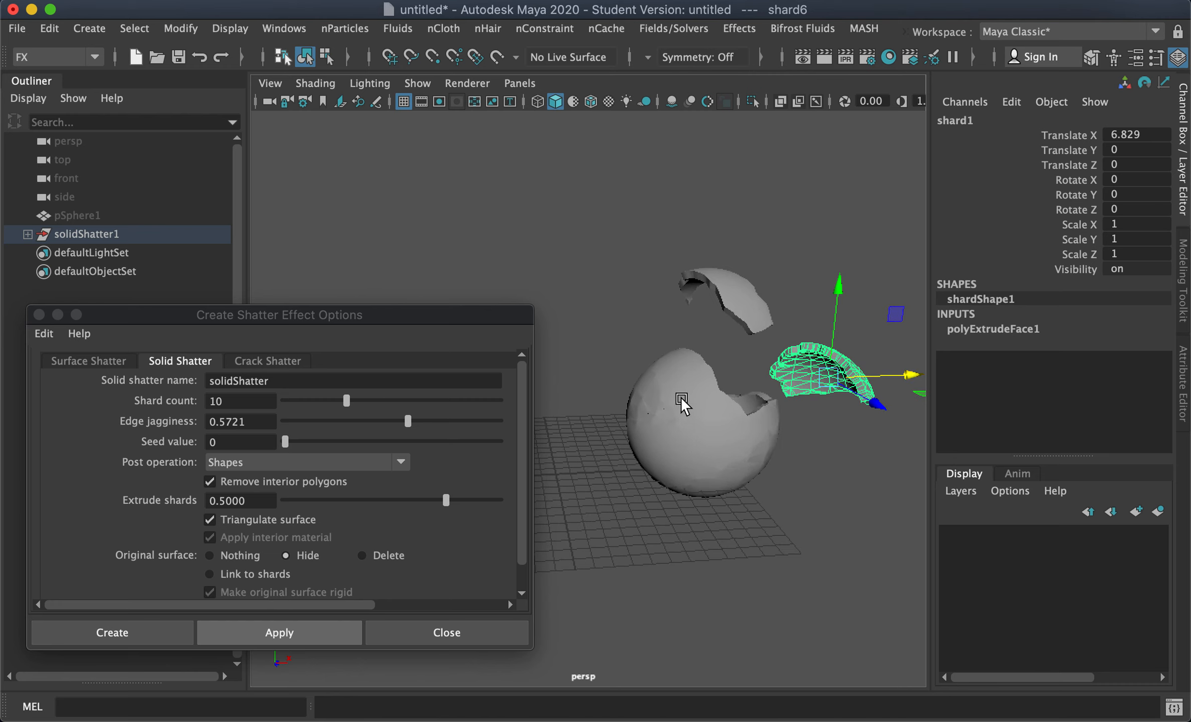
drag(745, 374, 639, 377)
click(734, 473)
drag(702, 353, 694, 432)
click(817, 470)
alt+drag(813, 472, 767, 451)
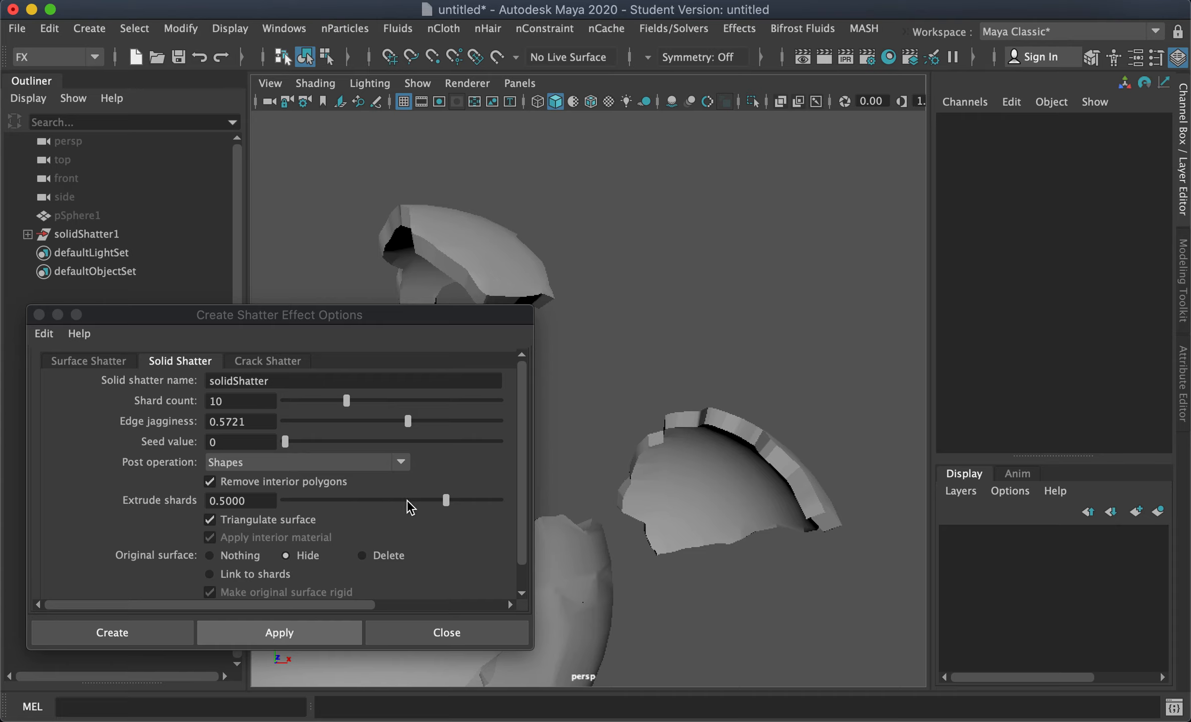
Step: Try Extrude shards values of 1.0 and about 0.12, then close the options dialog
drag(447, 504, 449, 503)
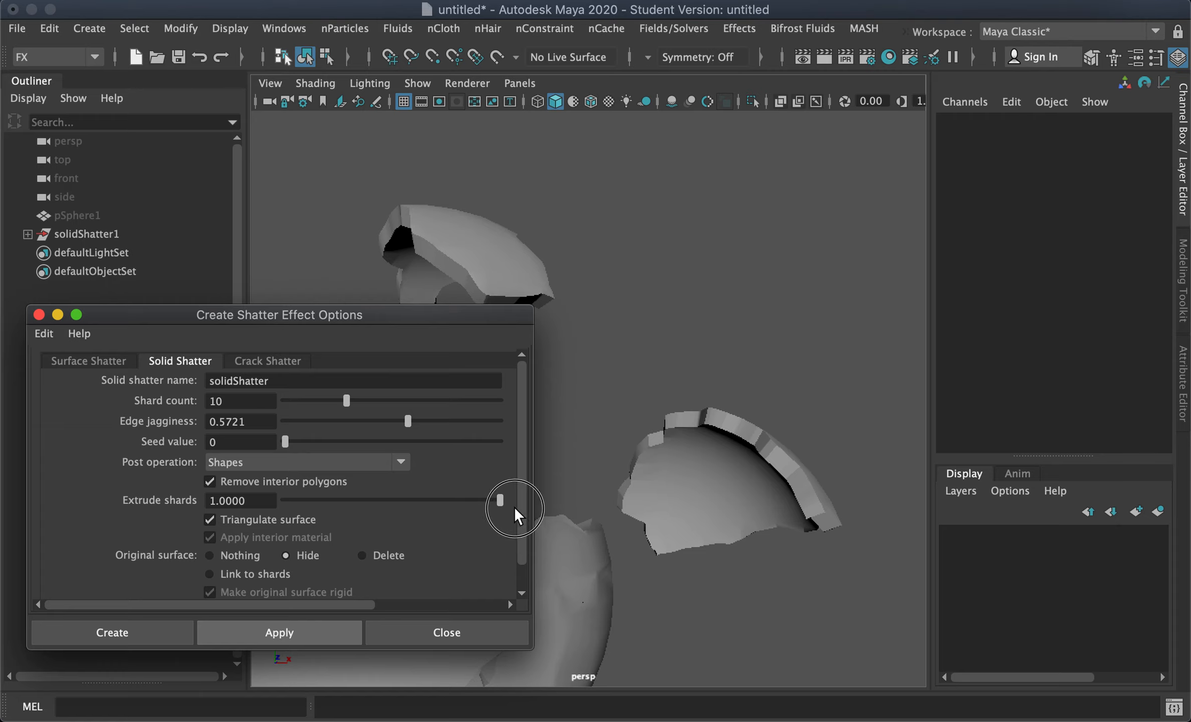
drag(503, 505, 404, 504)
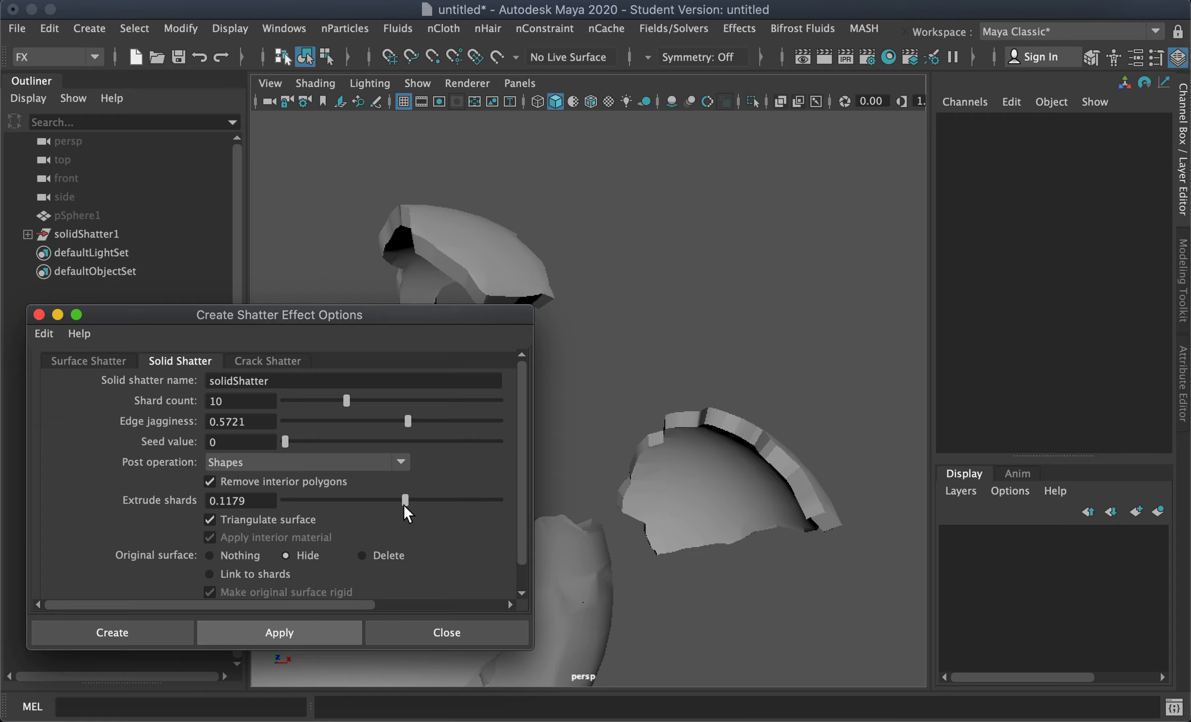
click(415, 627)
Step: Select a shard near the centre and move it outward
alt+drag(674, 485, 429, 371)
click(581, 496)
drag(434, 425, 435, 431)
alt+drag(561, 511, 608, 465)
click(486, 405)
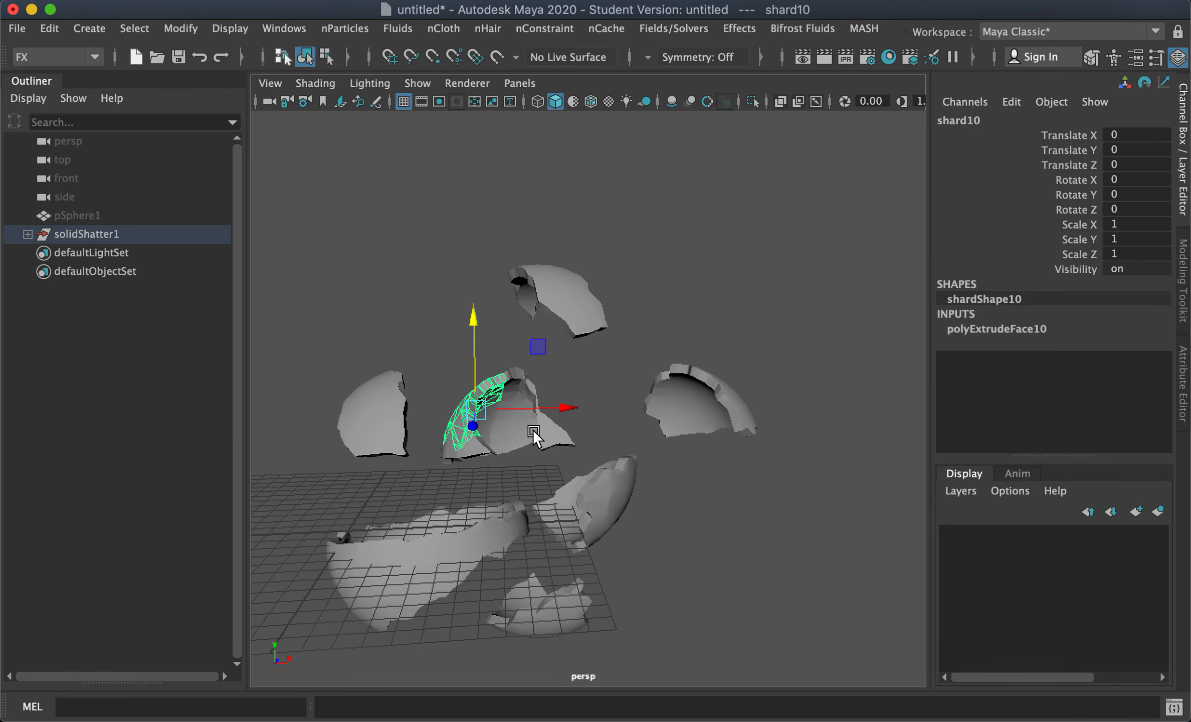
shift+click(567, 408)
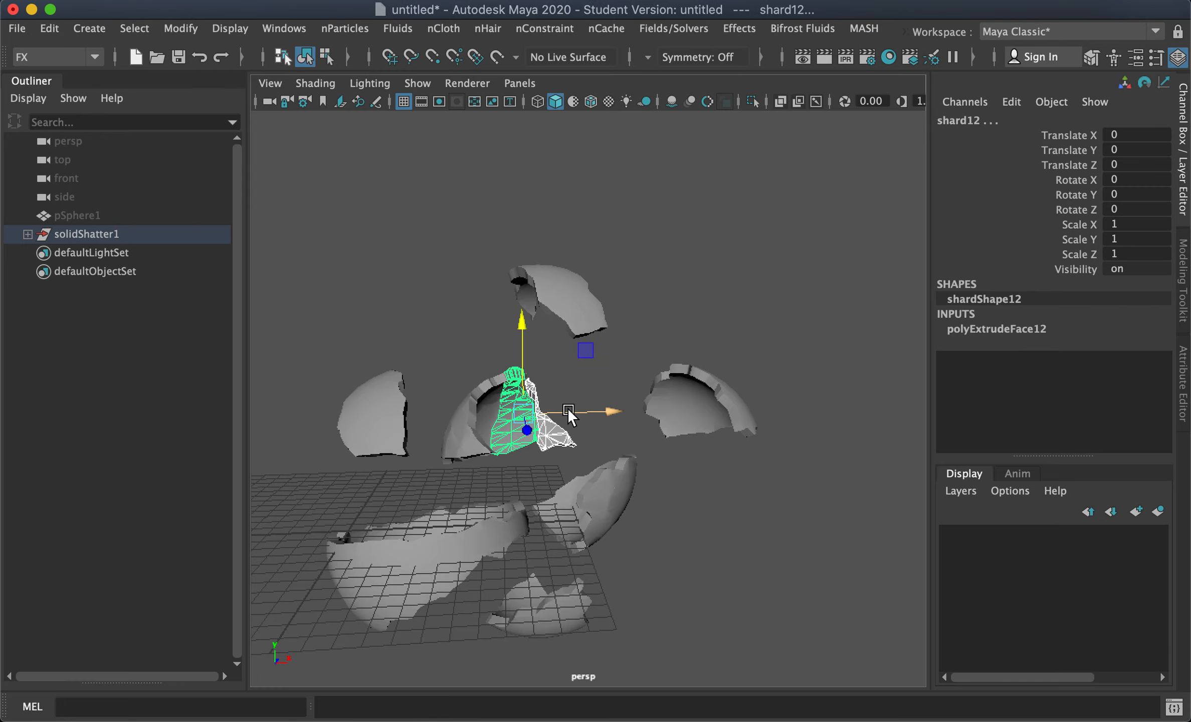
drag(567, 409, 600, 408)
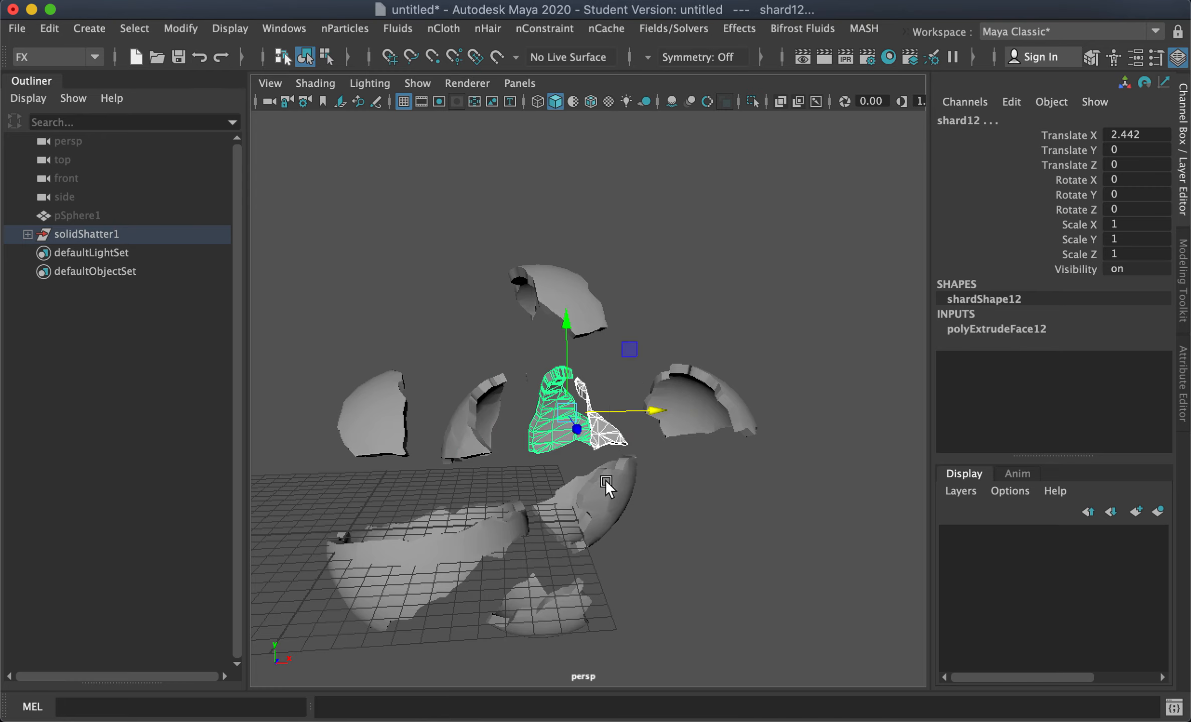
Step: Move further shards apart and undo the last move
click(617, 469)
drag(658, 500, 819, 523)
alt+drag(580, 544, 726, 427)
click(481, 600)
click(617, 368)
key(super+z)
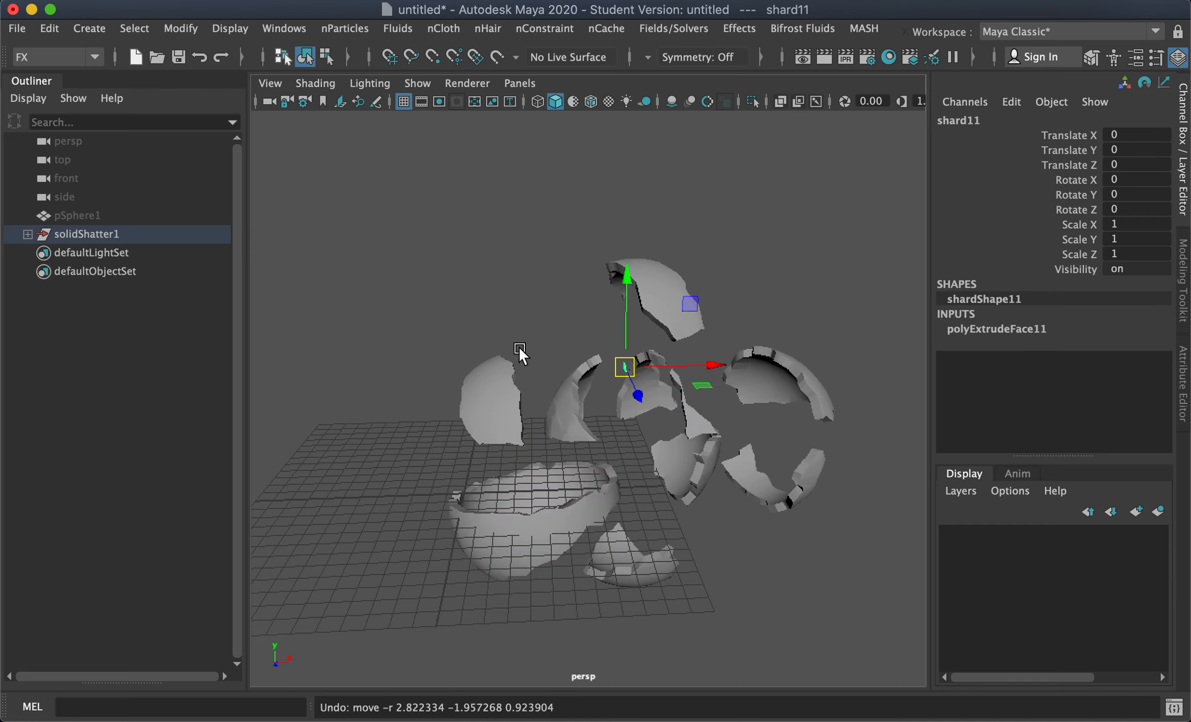
Step: Reposition more shards, raising the bowl-shaped bottom shard
mouse_move(532, 347)
alt+mouse_down()
mouse_move(637, 461)
mouse_move(627, 437)
mouse_move(560, 409)
mouse_move(550, 360)
alt+mouse_up()
click(576, 406)
alt+drag(601, 444, 701, 481)
click(689, 567)
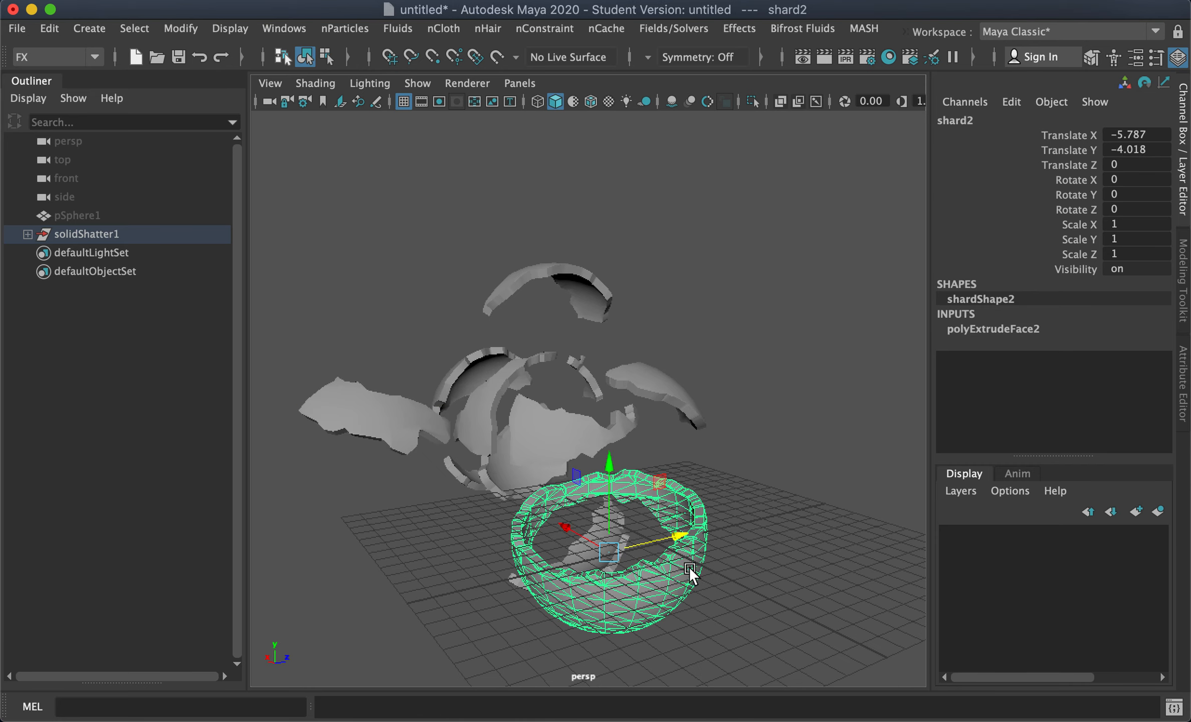
drag(611, 461, 568, 329)
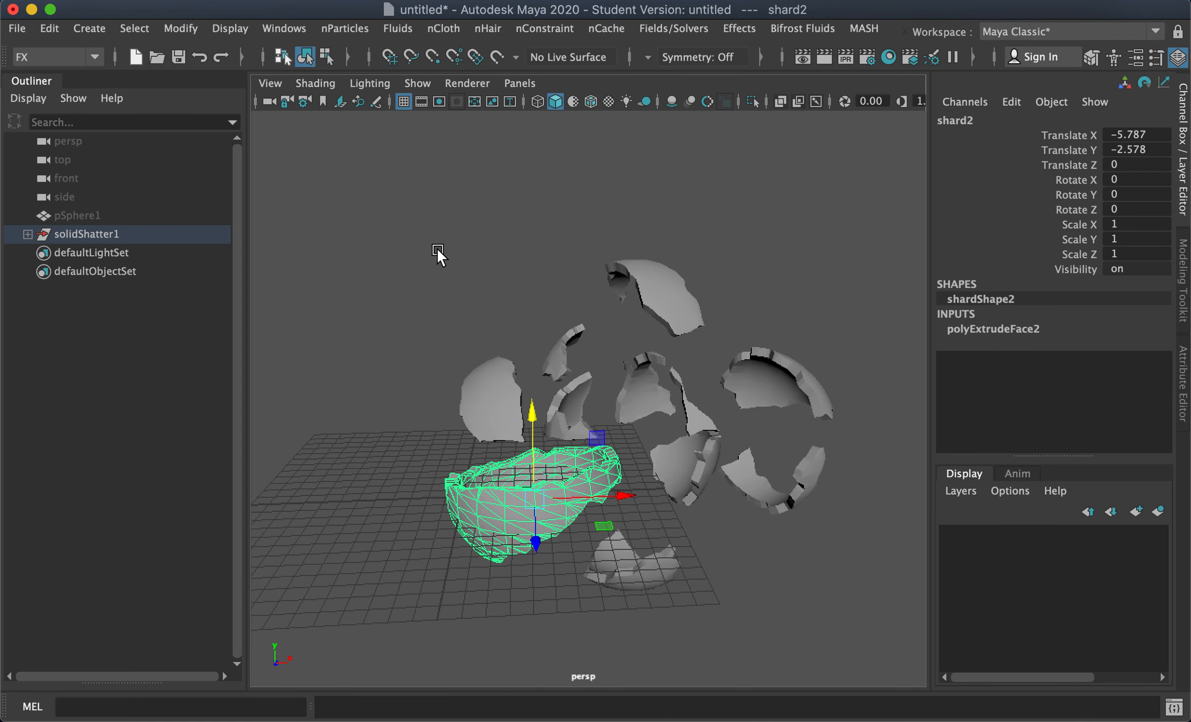
Step: Select all the extruded shards and delete them
drag(635, 451, 804, 578)
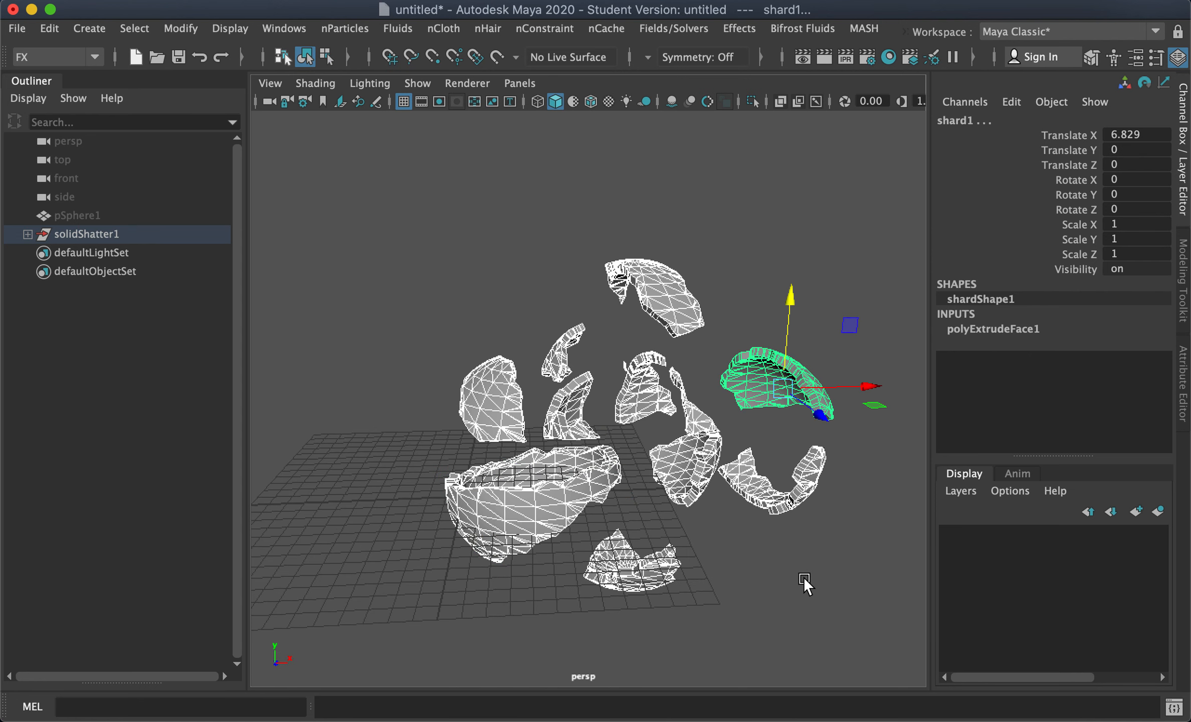
mouse_move(724, 530)
alt+mouse_down()
mouse_move(728, 543)
mouse_move(713, 521)
alt+mouse_up()
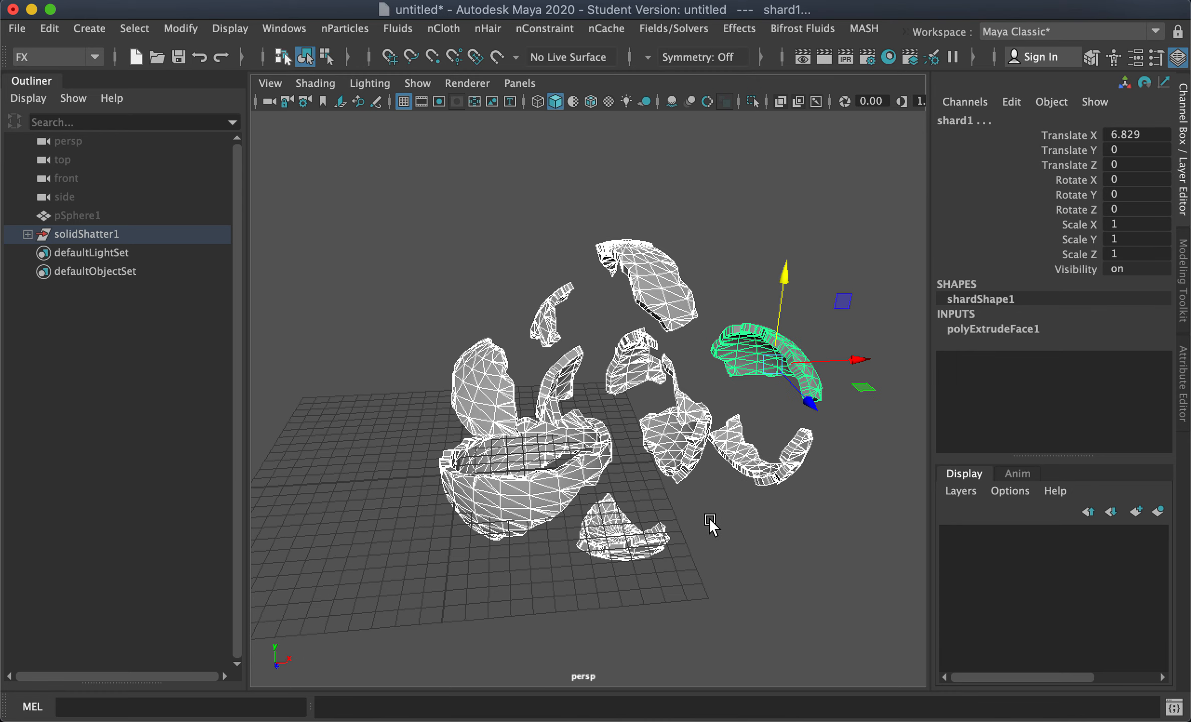
key(Delete)
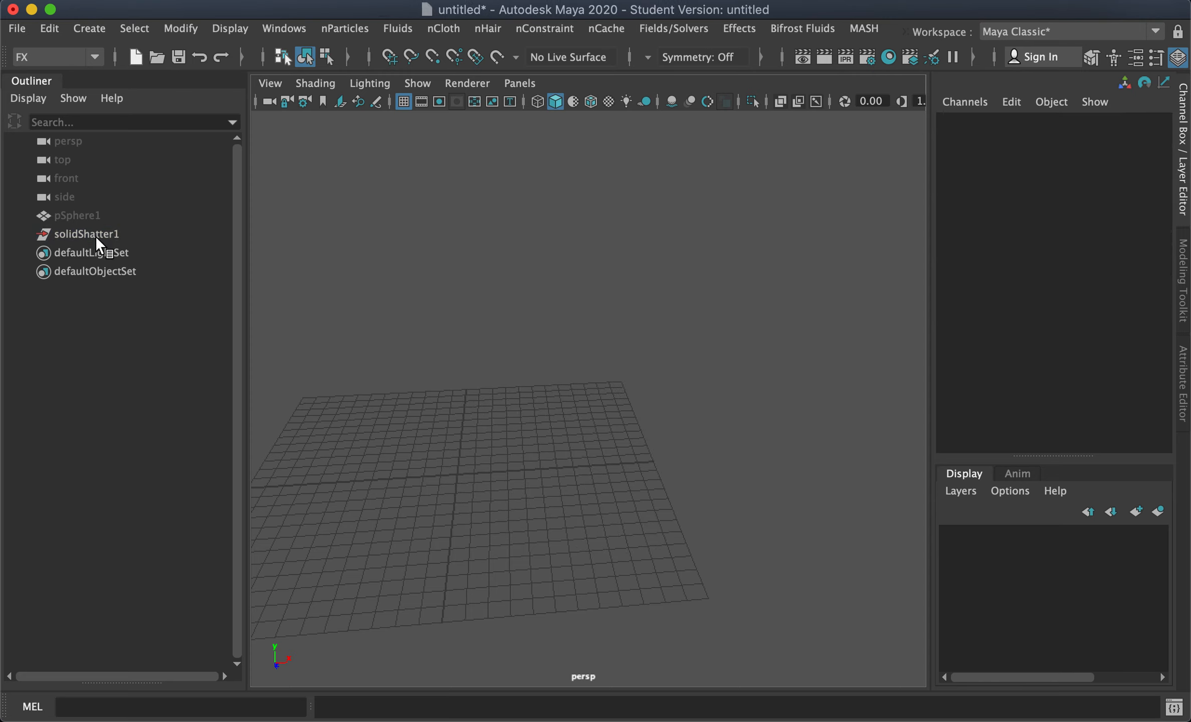
Step: Show the hidden sphere pSphere1 again and delete the empty solidShatter1 group
click(80, 217)
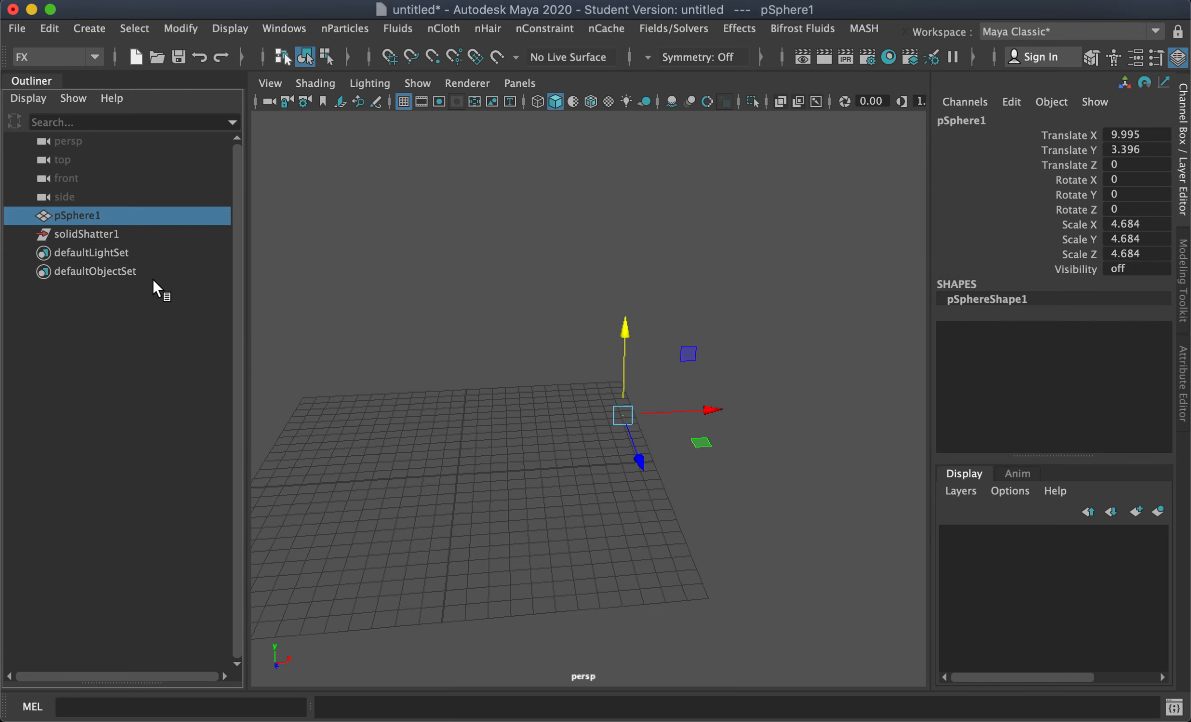
key(shift+h)
click(84, 233)
key(Delete)
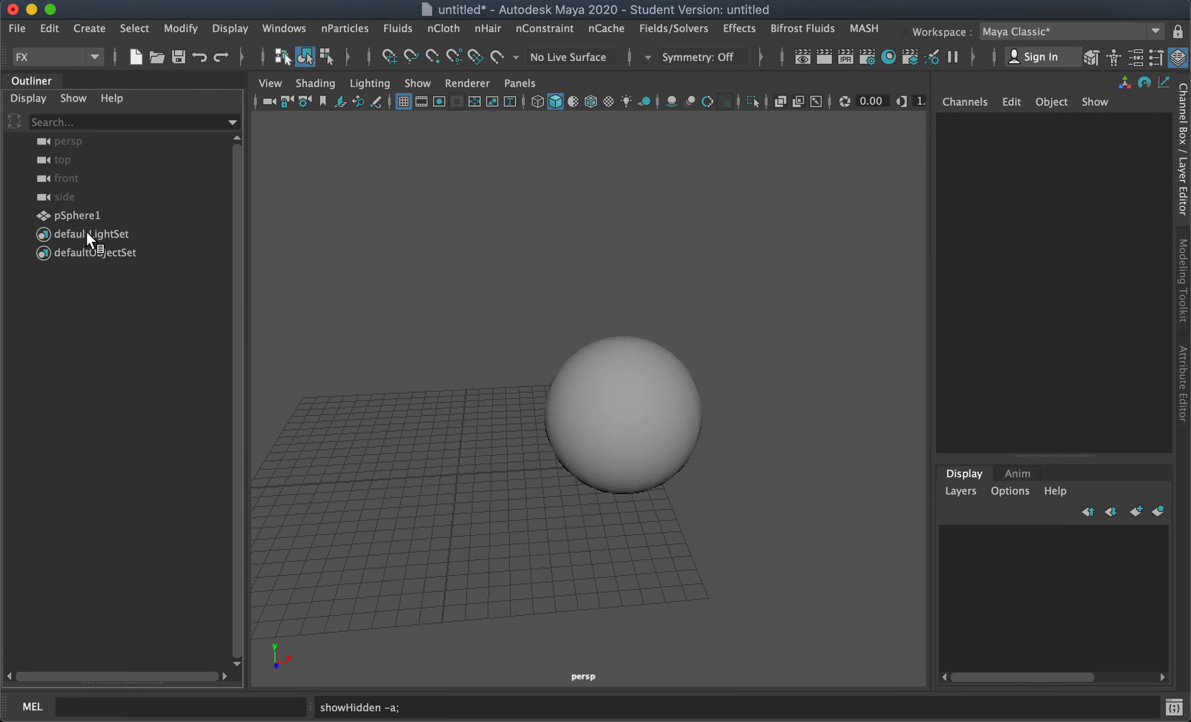
Step: Select pSphere1 and open the Shatter effect options
click(74, 215)
alt+middle_drag(643, 431, 684, 404)
click(740, 28)
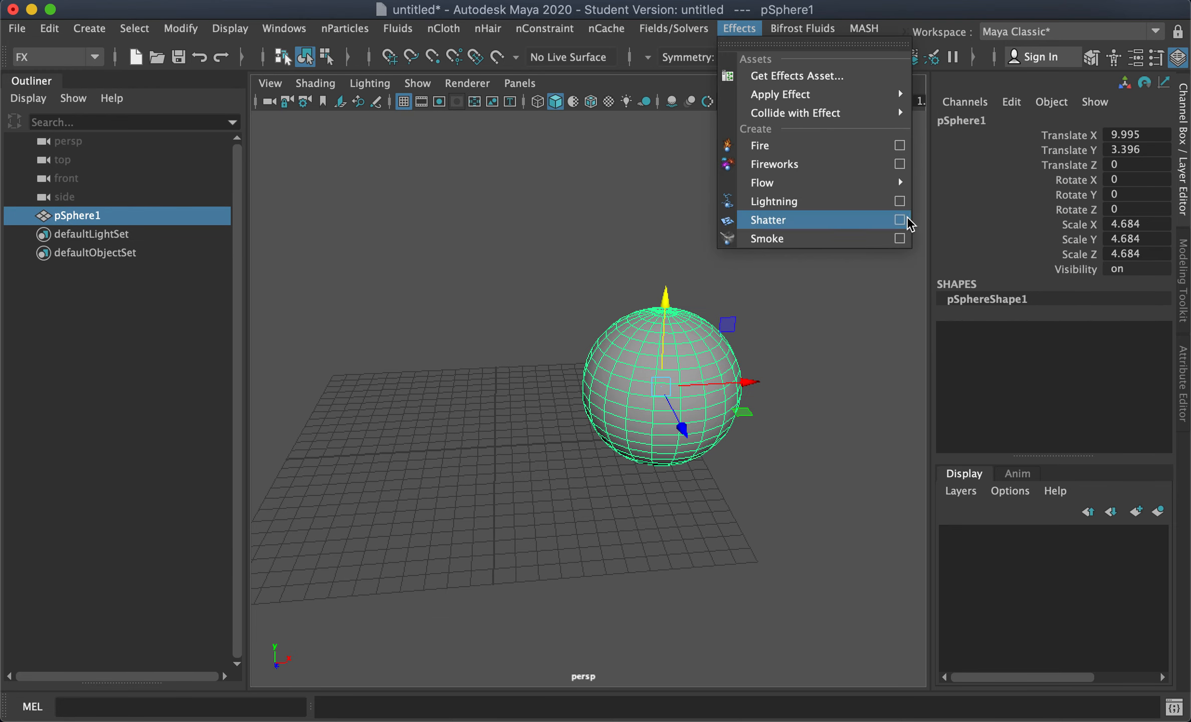
click(900, 221)
drag(320, 321, 306, 319)
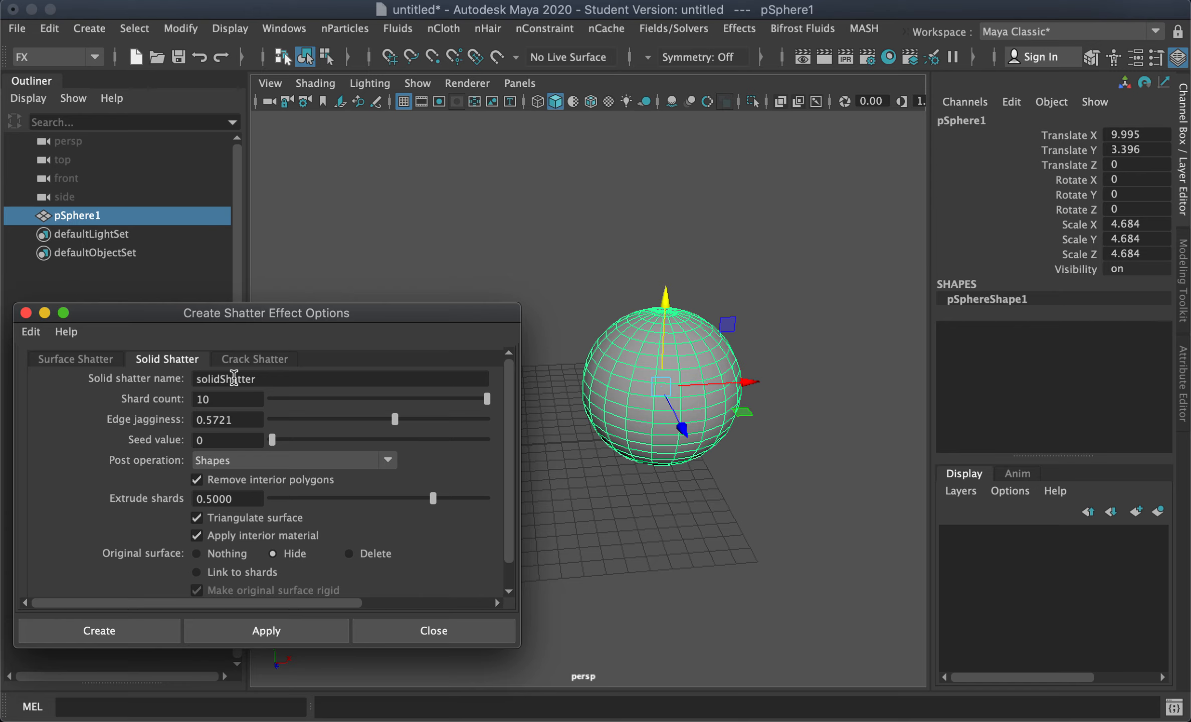
Step: Set the seed value to 1 and apply the Solid Shatter
click(195, 441)
text(1)
click(265, 634)
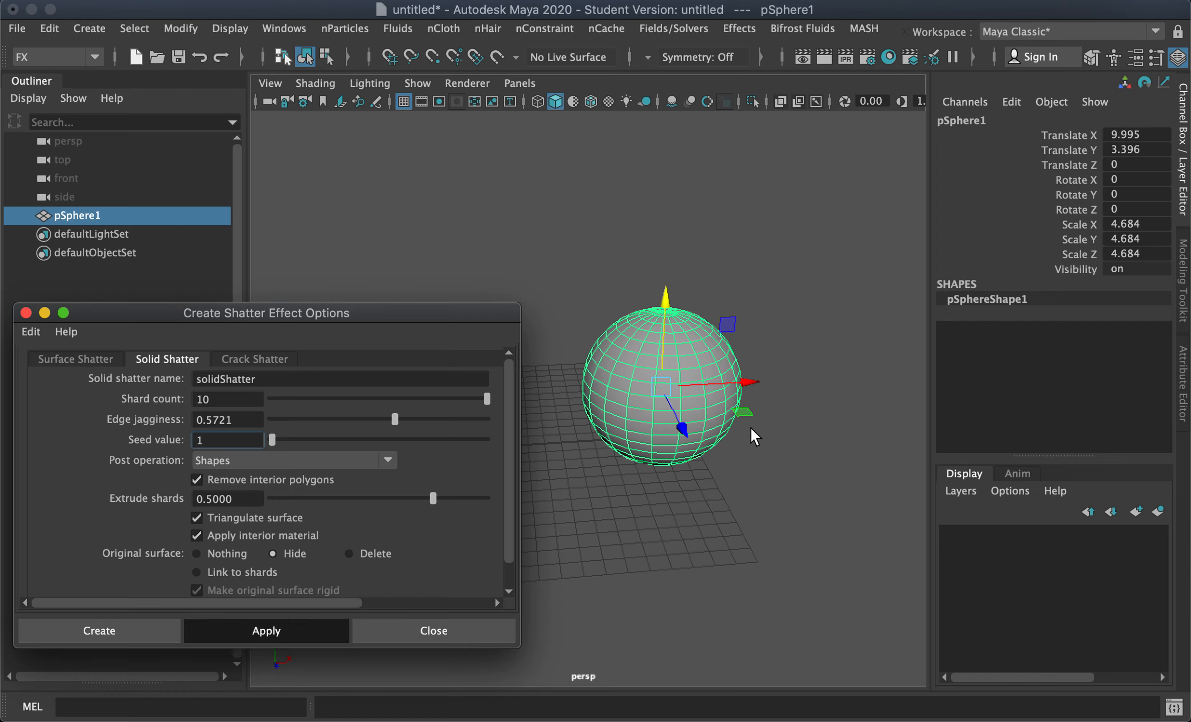
Step: Select individual shards of the new shatter and pull several of them away from the sphere
click(758, 484)
click(660, 317)
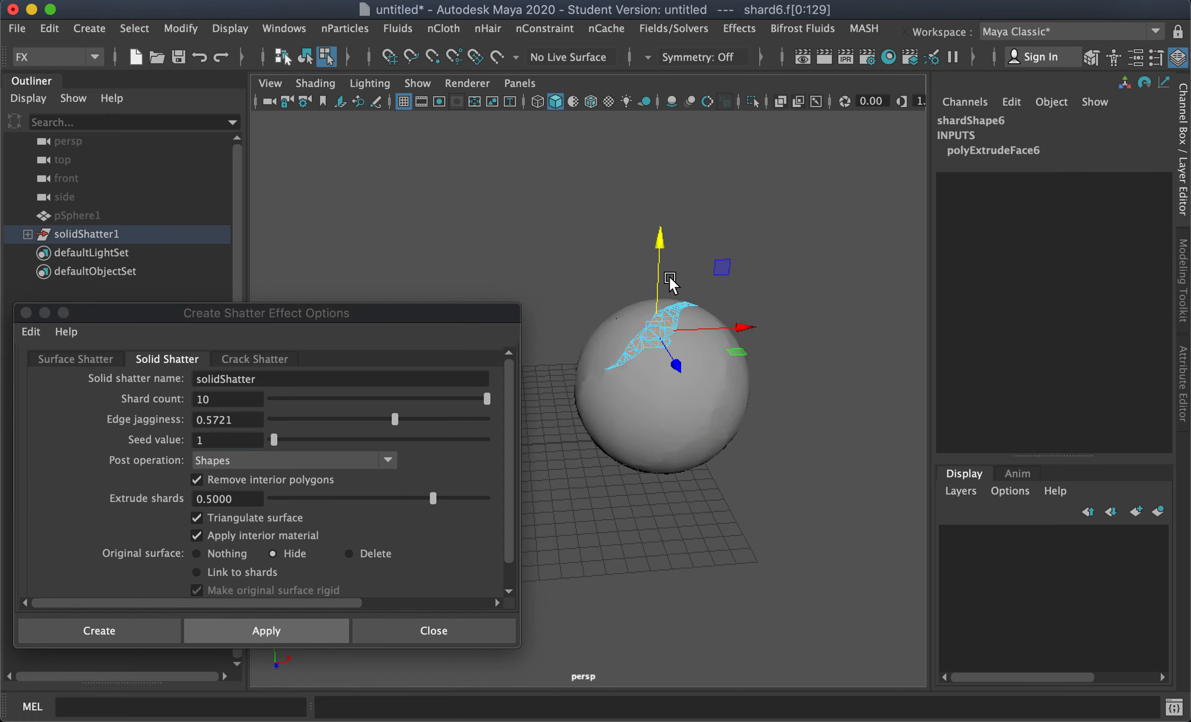
right_drag(666, 128, 754, 103)
click(688, 314)
click(780, 269)
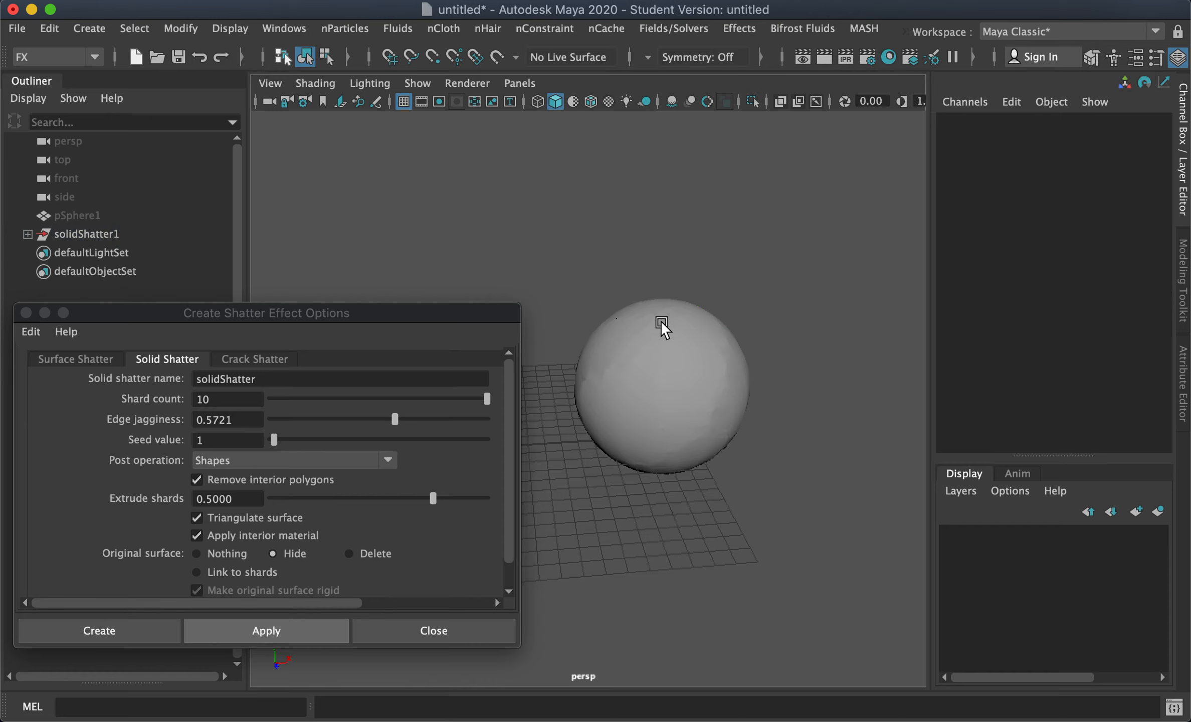
click(662, 322)
drag(658, 239, 643, 158)
click(688, 317)
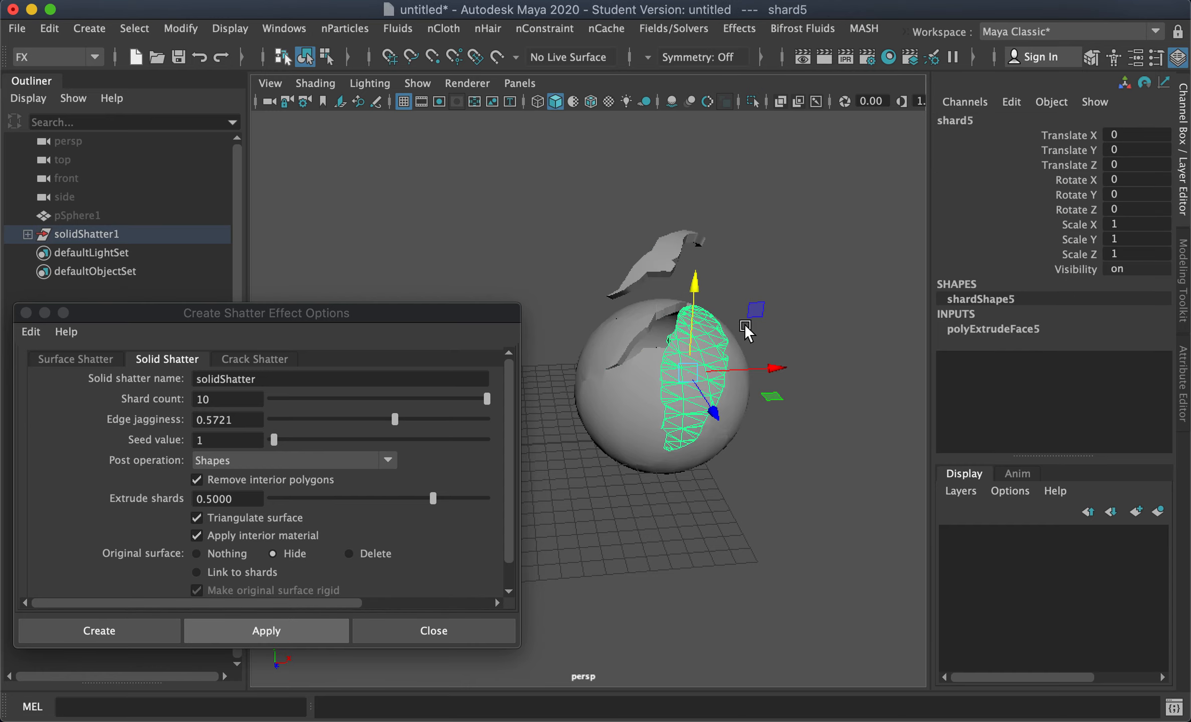
drag(772, 371, 866, 454)
click(729, 372)
drag(799, 366, 825, 365)
click(641, 333)
drag(623, 391, 563, 335)
alt+drag(696, 358, 677, 376)
drag(717, 305, 684, 337)
click(686, 360)
drag(769, 293, 805, 294)
alt+drag(812, 396, 722, 435)
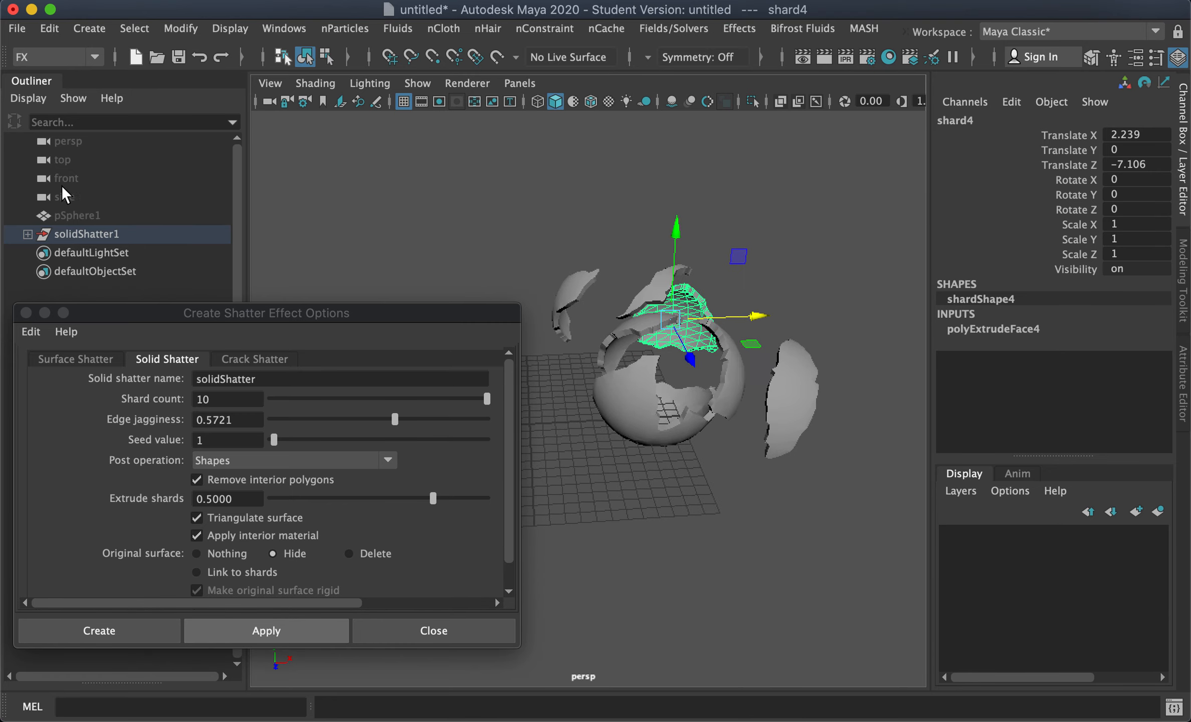
Step: Unhide the original pSphere1 and move it aside, away from the first set of shards
click(80, 216)
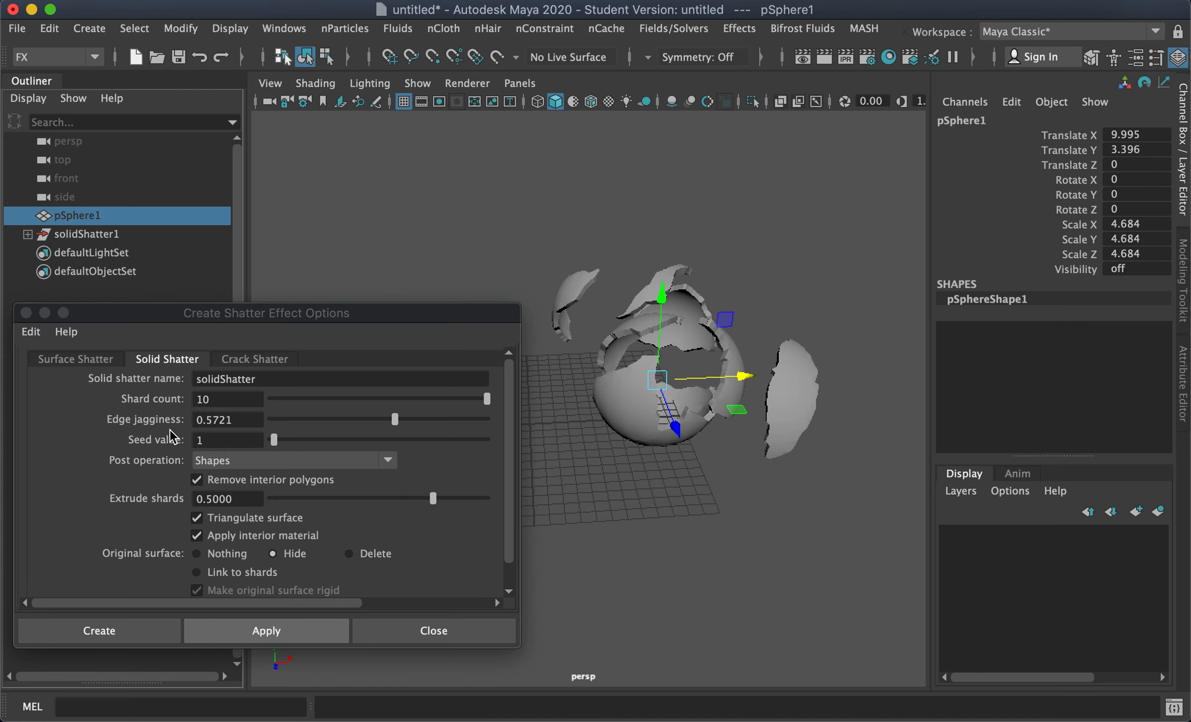
key(shift+h)
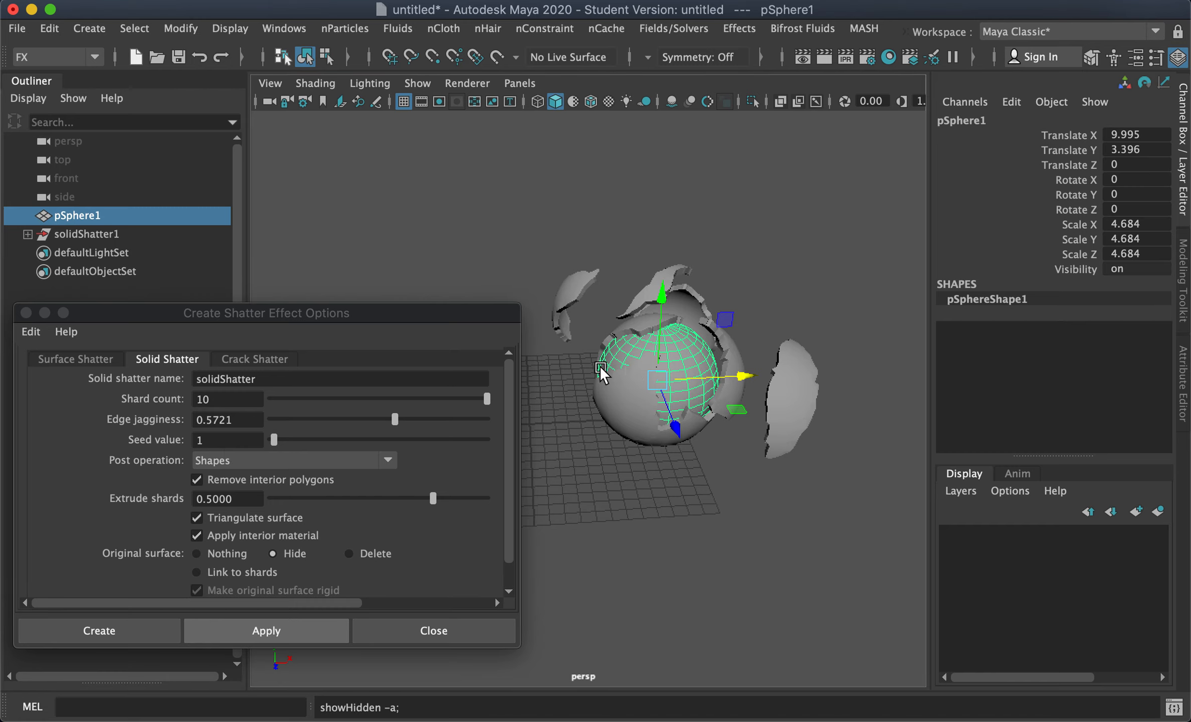
drag(675, 427, 717, 457)
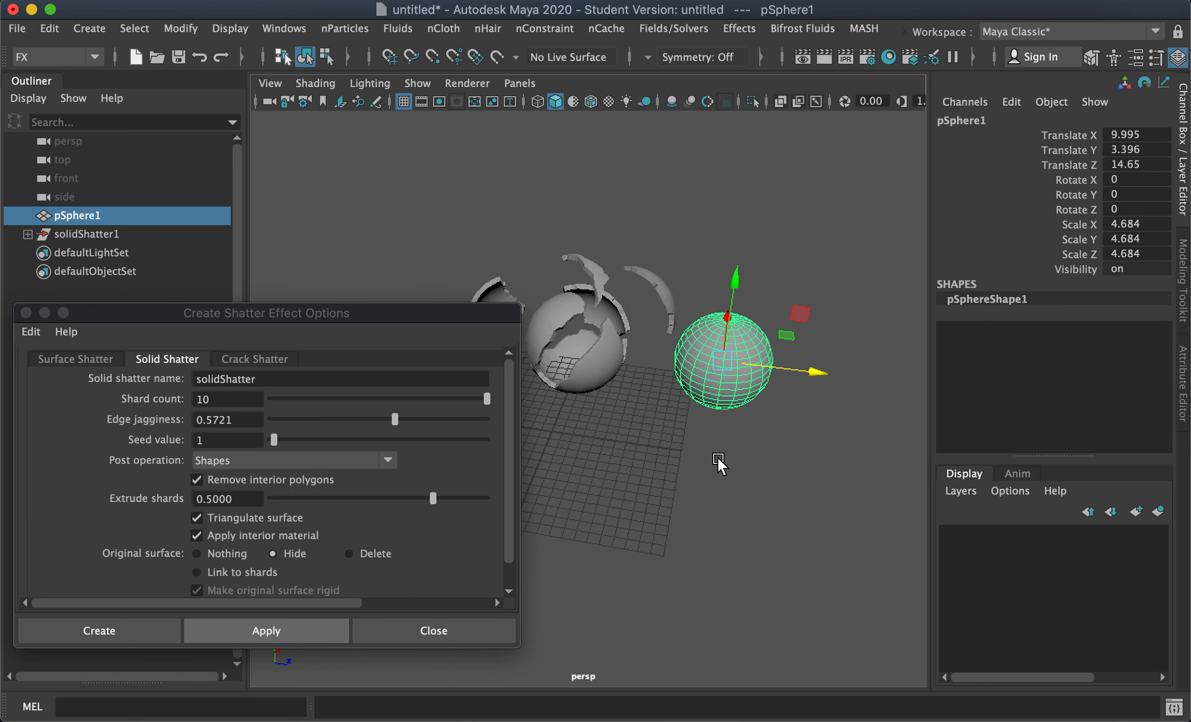
mouse_move(811, 374)
mouse_down()
mouse_move(848, 376)
mouse_move(804, 369)
mouse_up()
alt+middle_drag(805, 370, 717, 366)
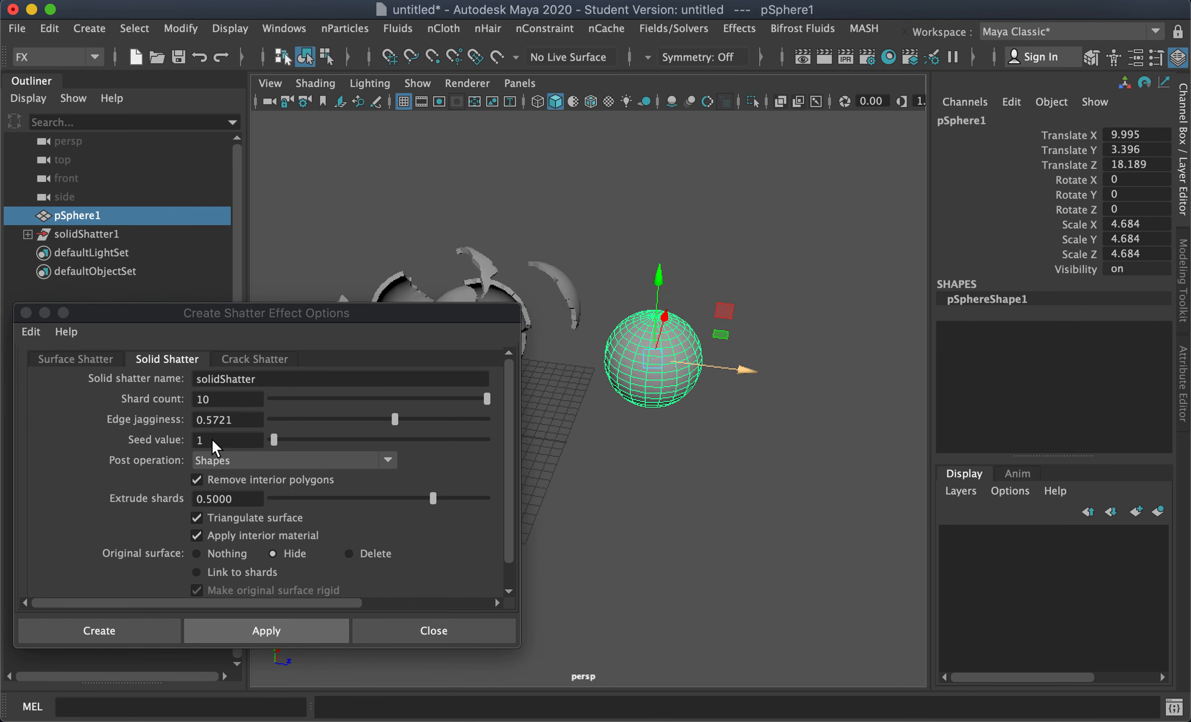
Step: Set Extrude shards to 0.75 and apply Solid Shatter to the sphere
click(241, 418)
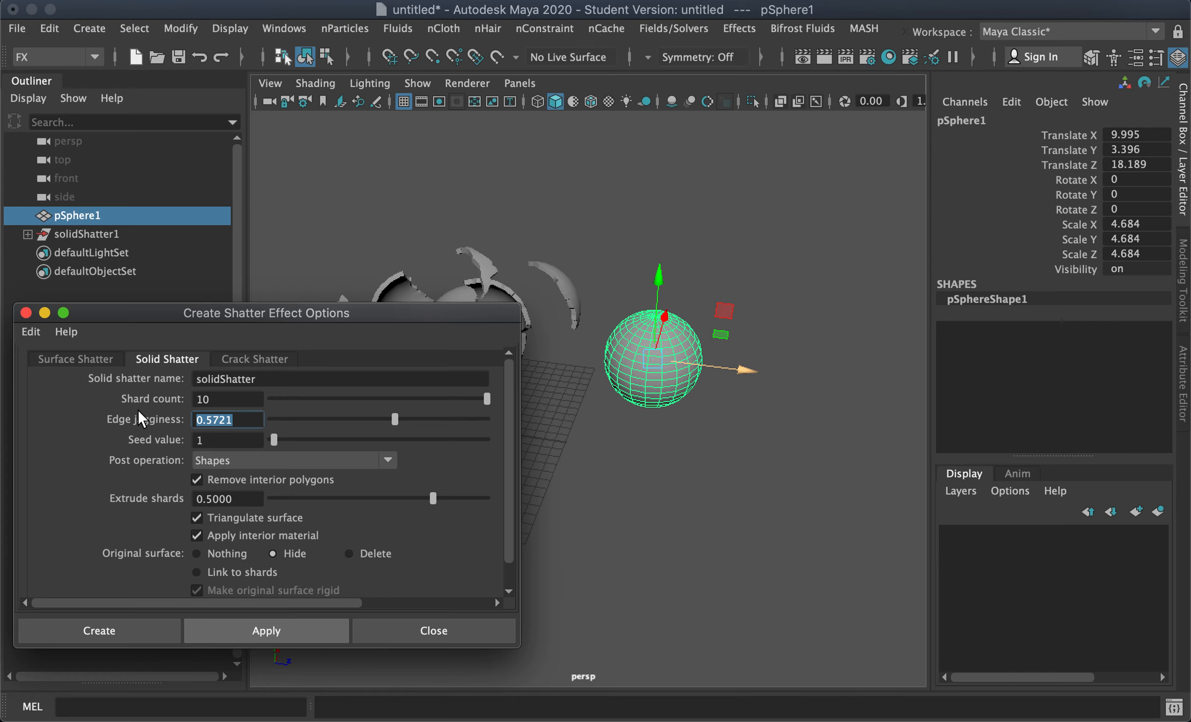
click(459, 498)
click(244, 498)
text(.75)
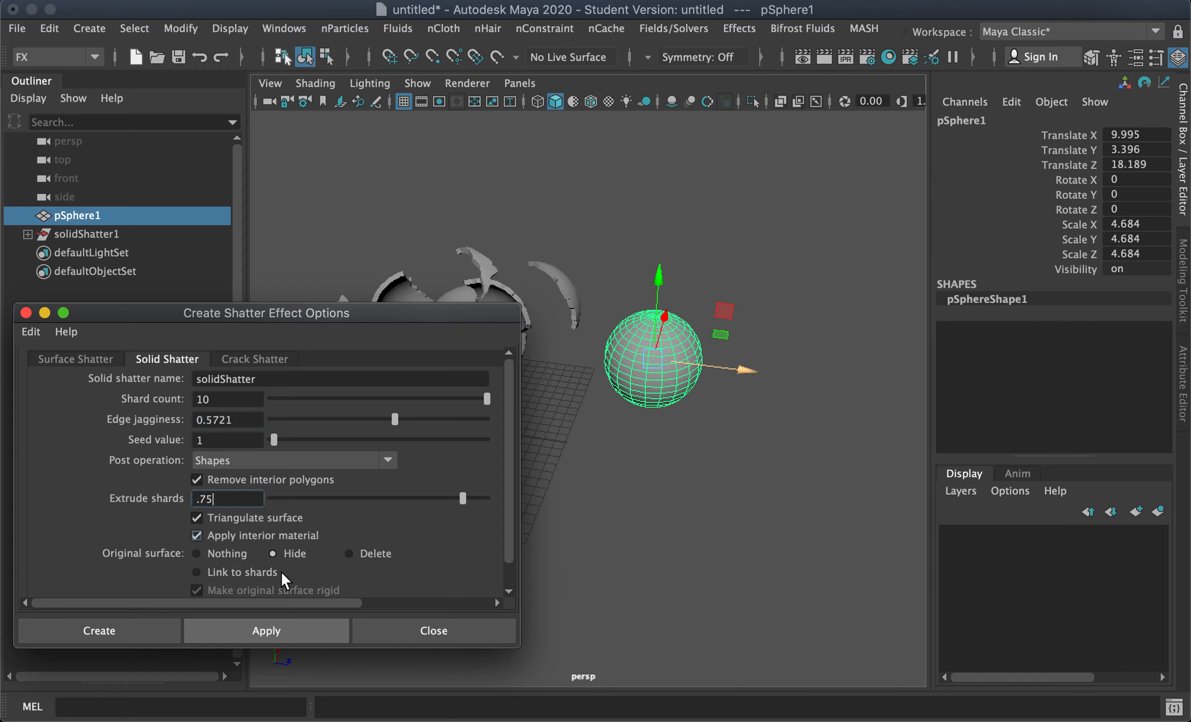
click(249, 633)
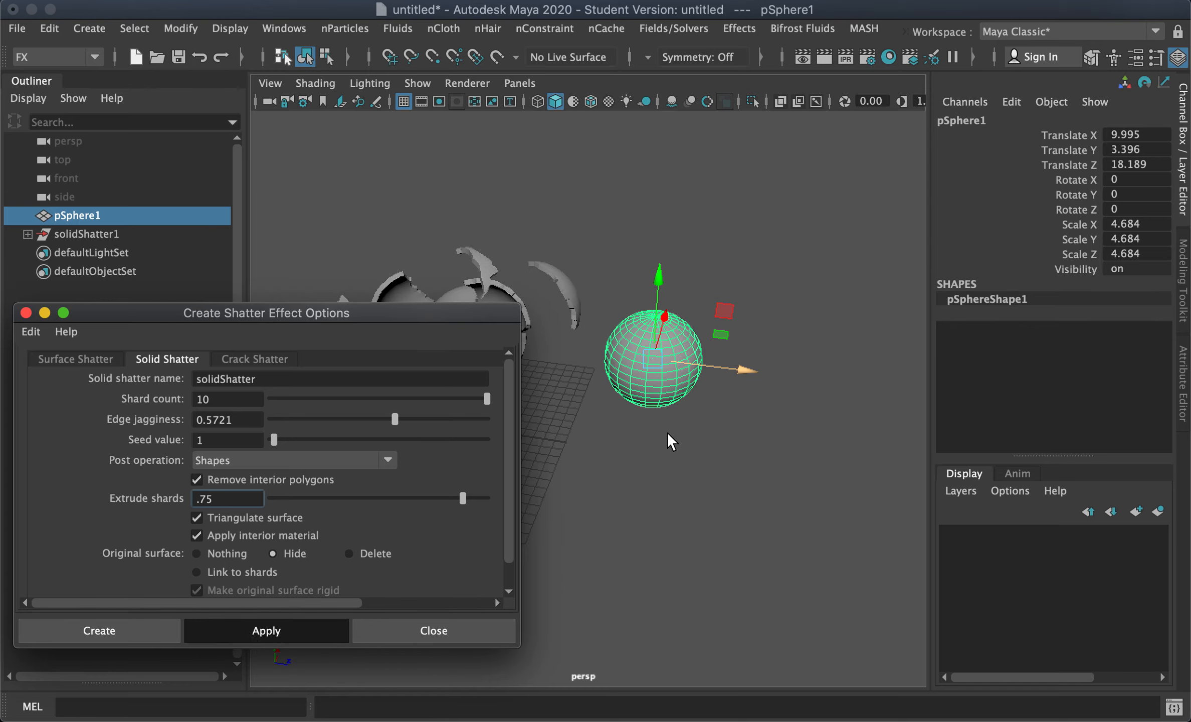
Step: Select shards of the second shatter in object mode and move several of them apart to inspect their thickness
click(701, 450)
click(657, 336)
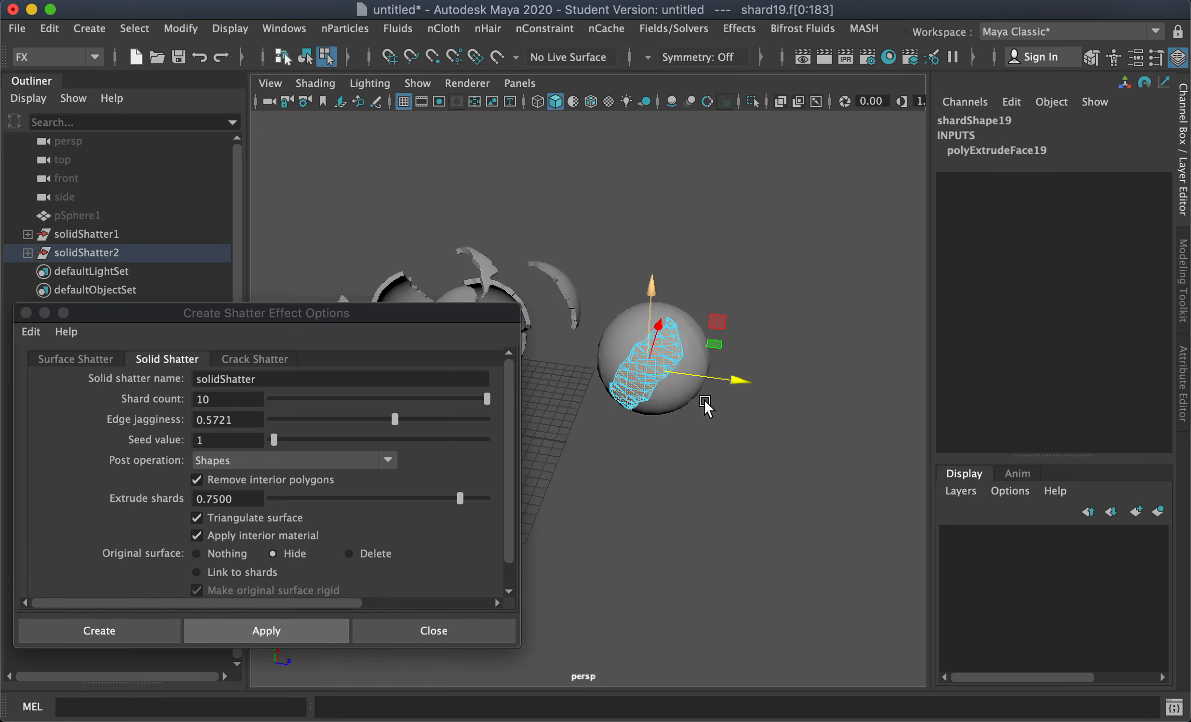
right_click(717, 383)
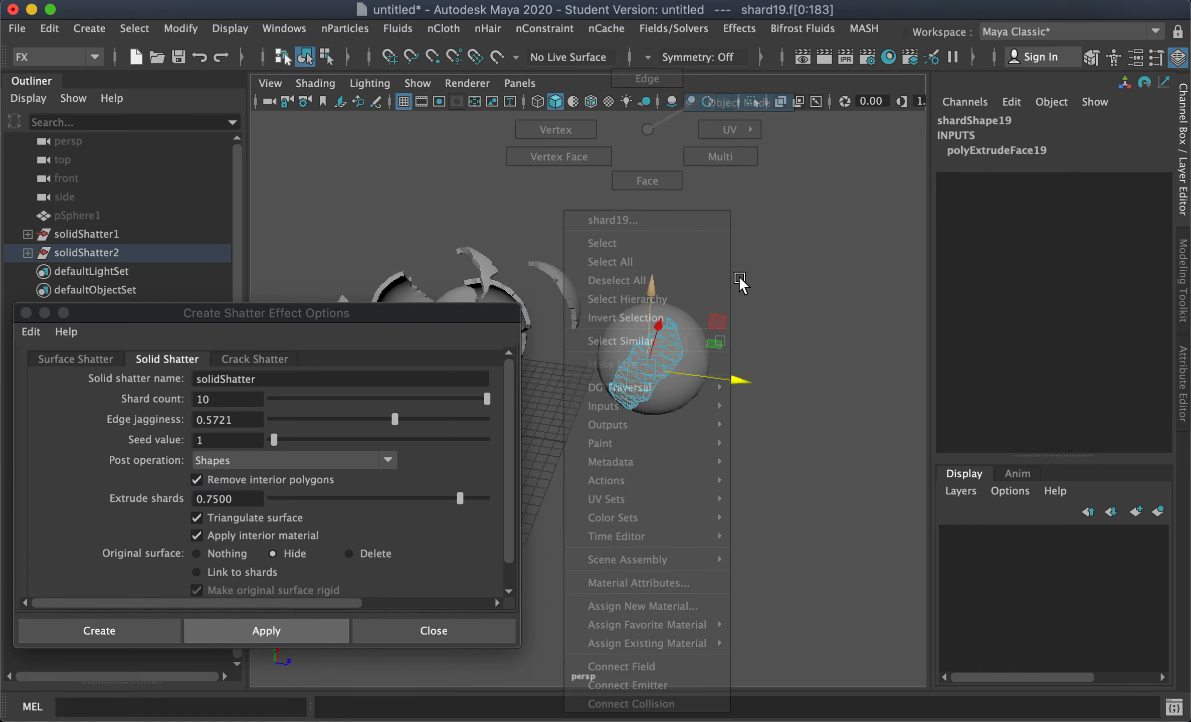
right_drag(739, 283, 739, 282)
alt+drag(572, 391, 629, 353)
drag(702, 373, 644, 396)
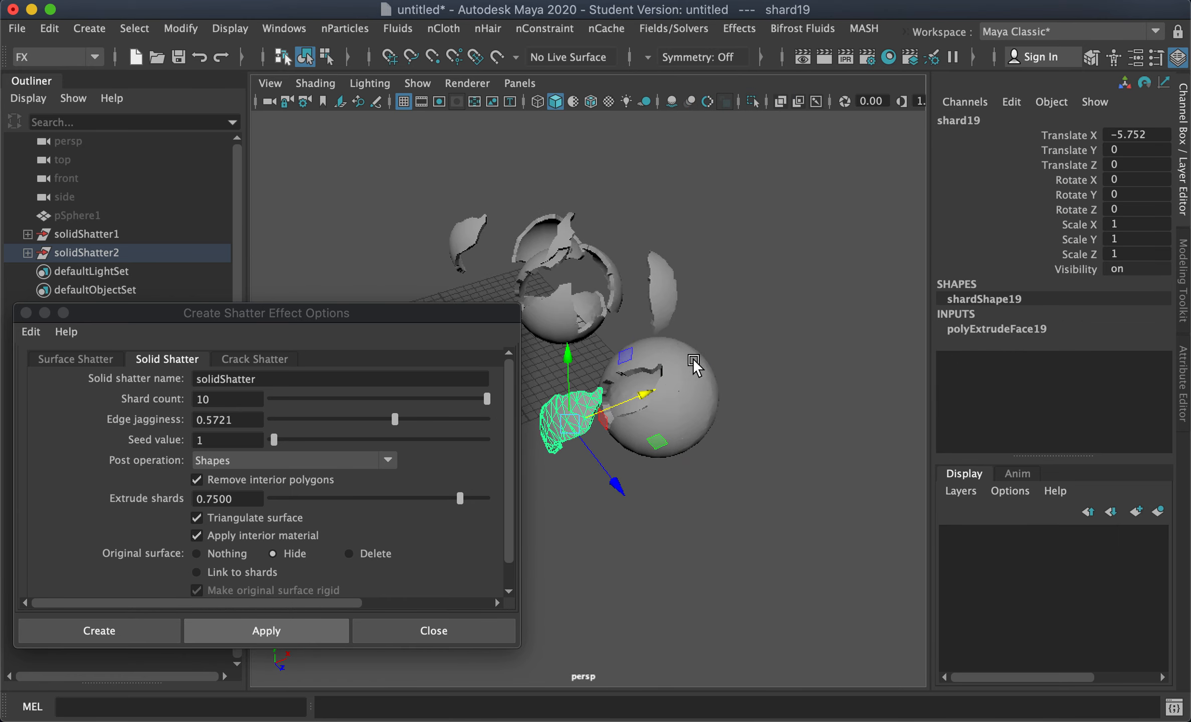
click(693, 359)
drag(737, 440, 796, 498)
alt+drag(747, 497, 627, 489)
click(683, 448)
click(670, 418)
drag(683, 428, 828, 443)
alt+drag(715, 368, 662, 453)
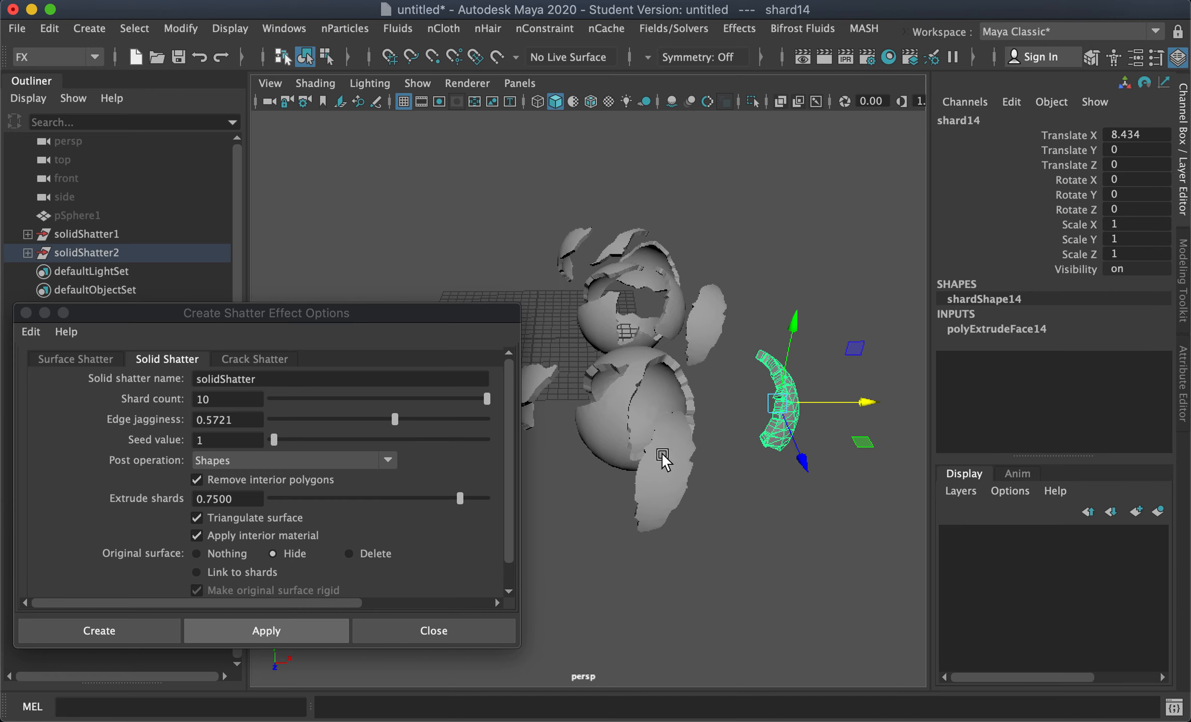
click(661, 452)
shift+click(702, 323)
mouse_move(693, 391)
alt+mouse_down()
mouse_move(714, 438)
mouse_move(811, 392)
mouse_move(706, 382)
alt+mouse_up()
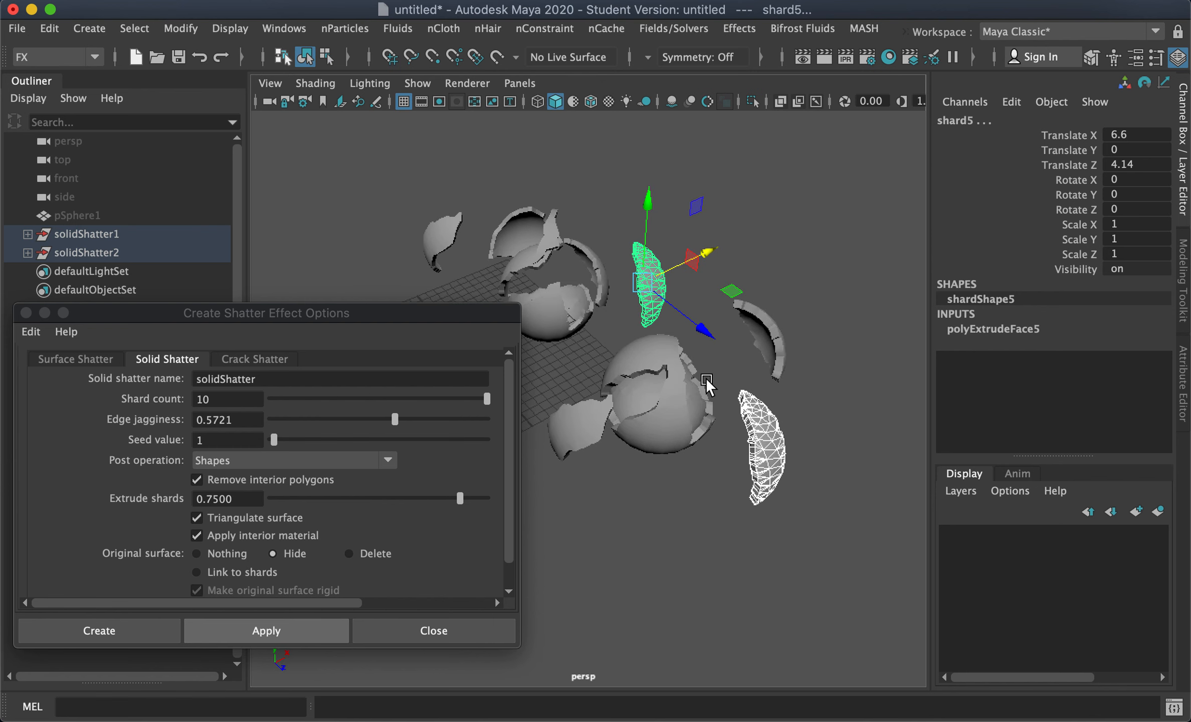
click(673, 385)
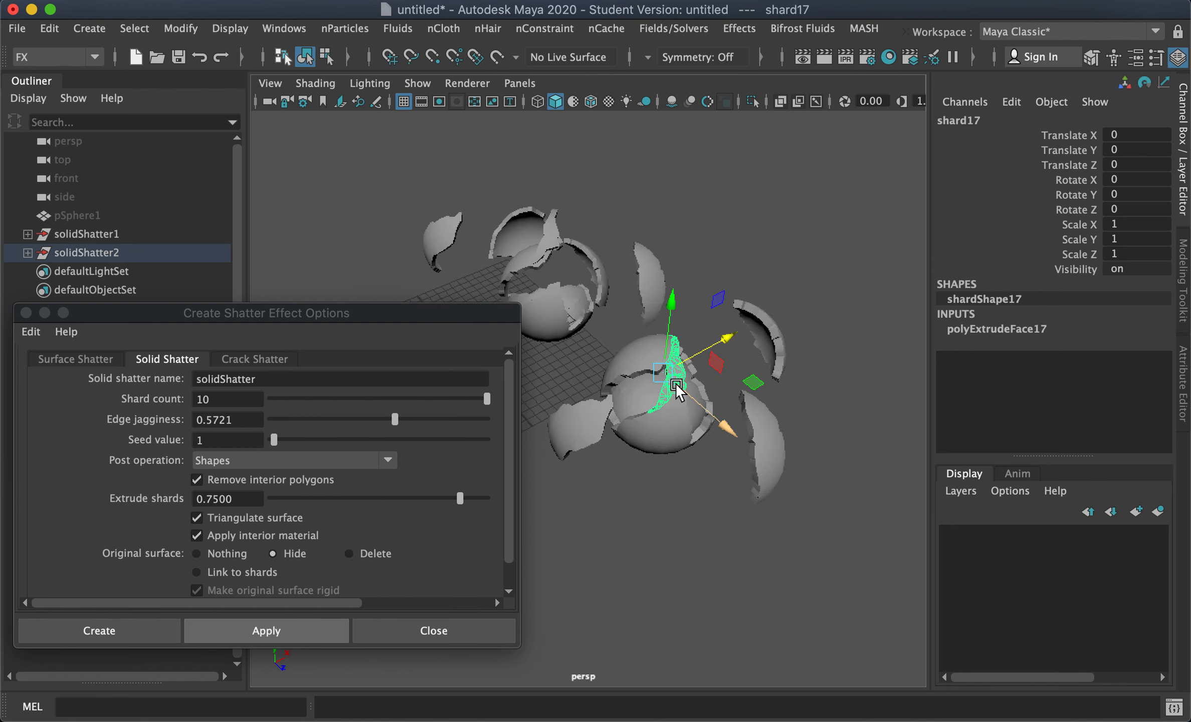
drag(723, 422, 771, 461)
drag(712, 370, 712, 308)
alt+drag(747, 404, 651, 438)
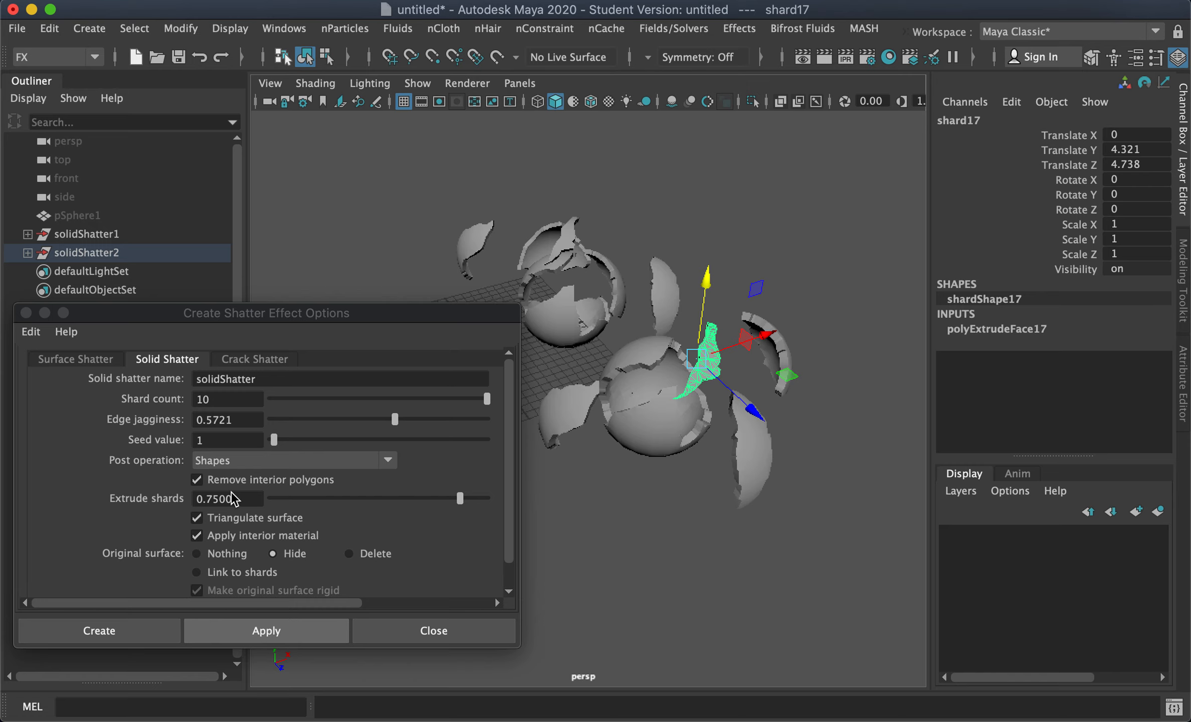
alt+drag(651, 422, 676, 330)
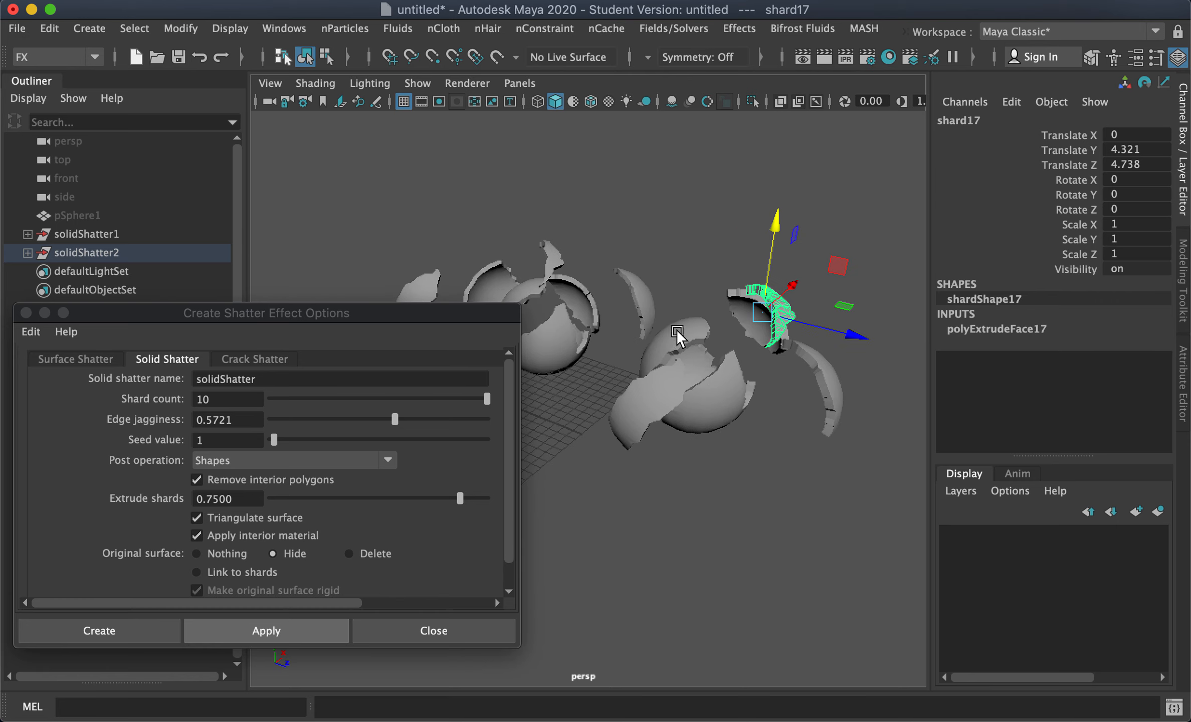
click(680, 331)
drag(751, 401, 641, 467)
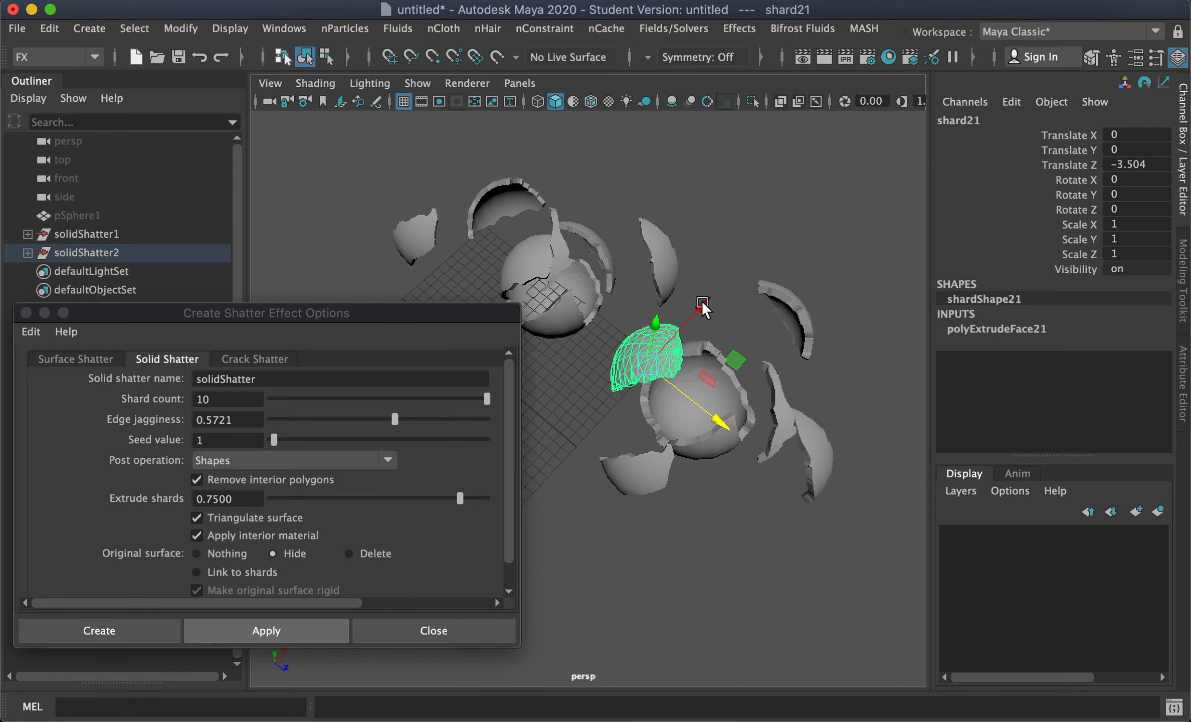
drag(702, 307, 647, 385)
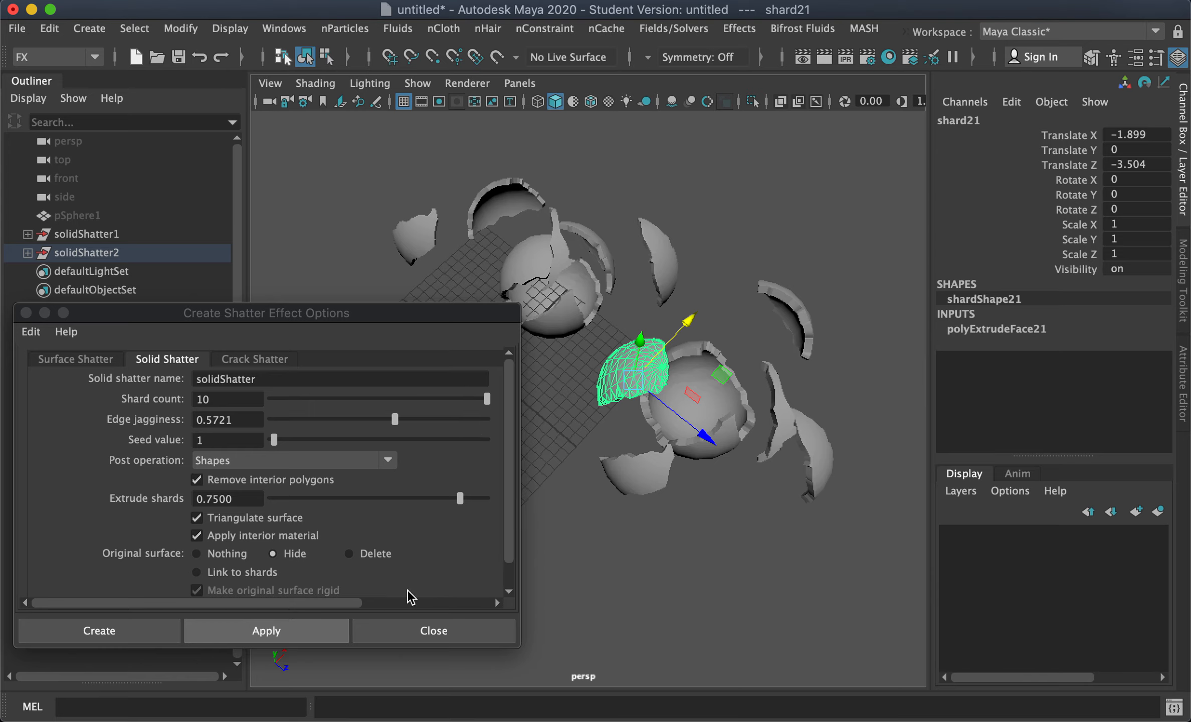
mouse_move(702, 471)
alt+middle_down()
mouse_move(724, 511)
mouse_move(710, 486)
alt+middle_up()
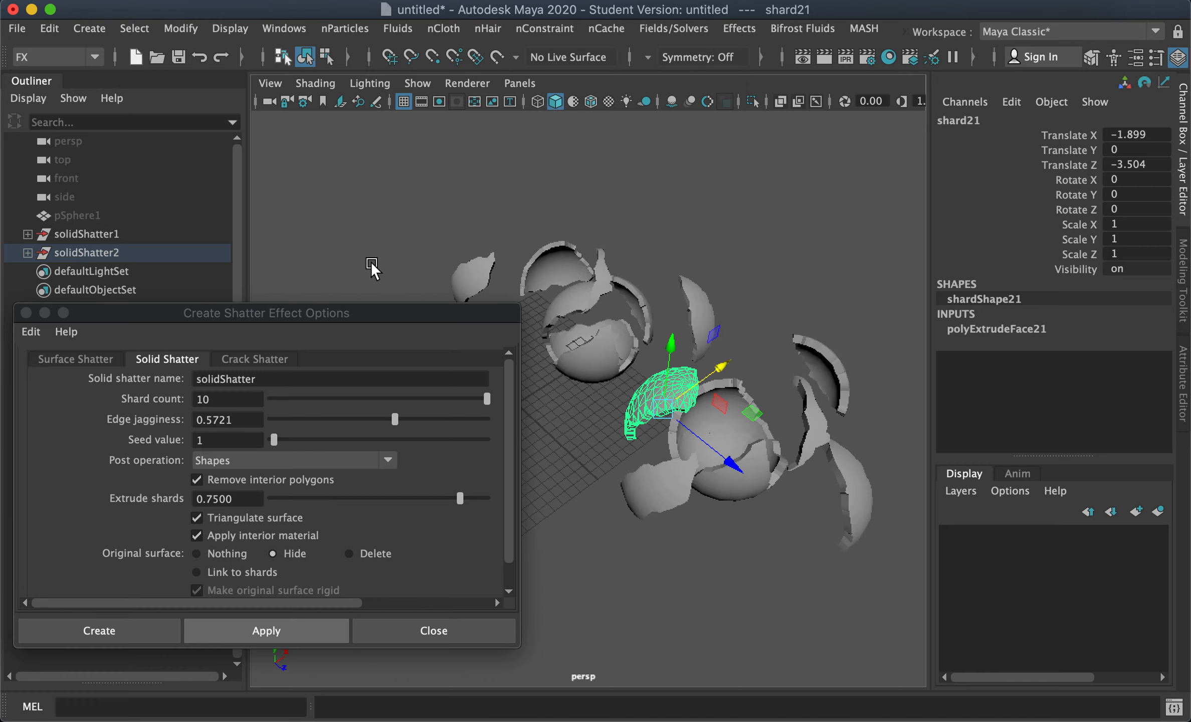
alt+middle_drag(562, 326, 624, 296)
alt+drag(624, 318, 492, 363)
Step: Switch the shatter options to Surface Shatter and delete the solidShatter1 and solidShatter2 groups
click(64, 357)
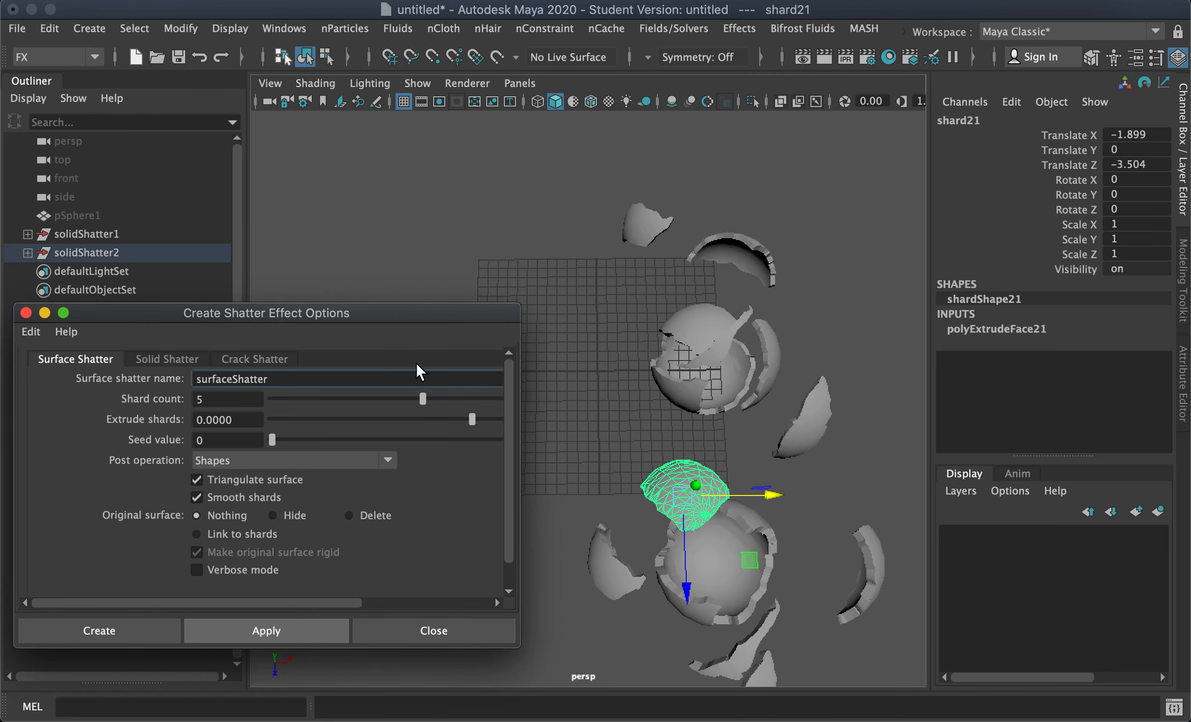
alt+middle_drag(724, 377, 680, 287)
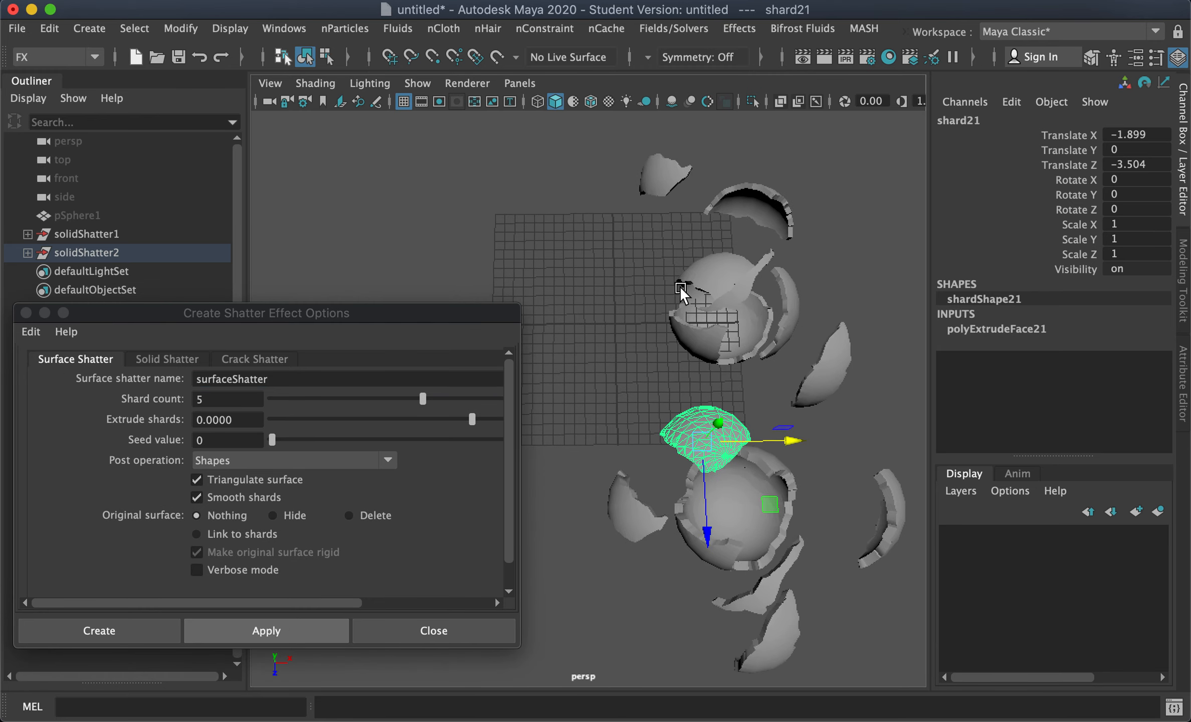
click(92, 230)
shift+click(93, 248)
key(Delete)
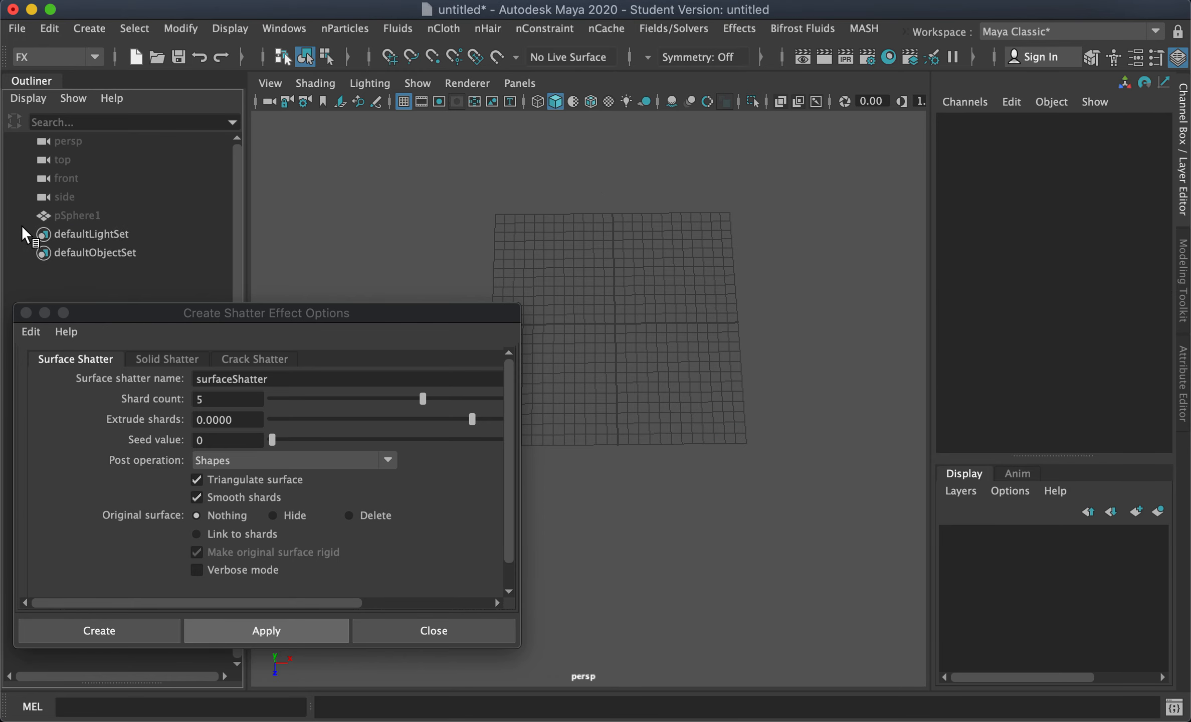
Step: Unhide pSphere1 and move it back near the centre of the grid
click(85, 215)
key(shift+h)
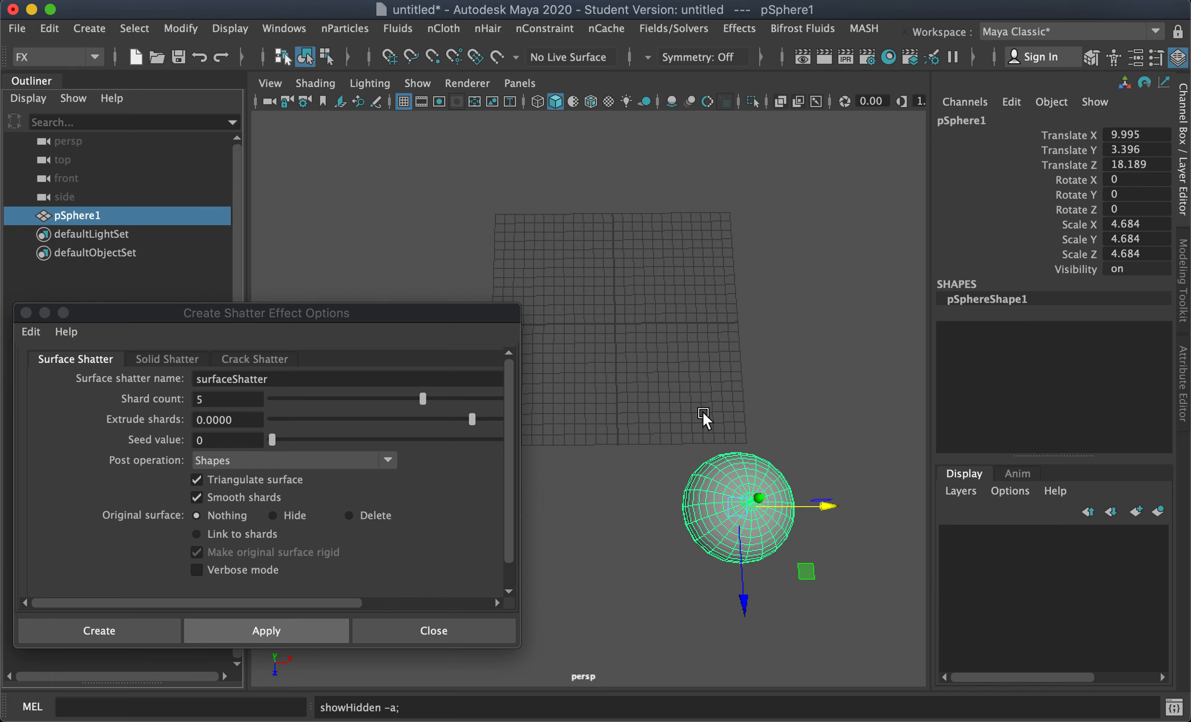
drag(744, 608, 724, 332)
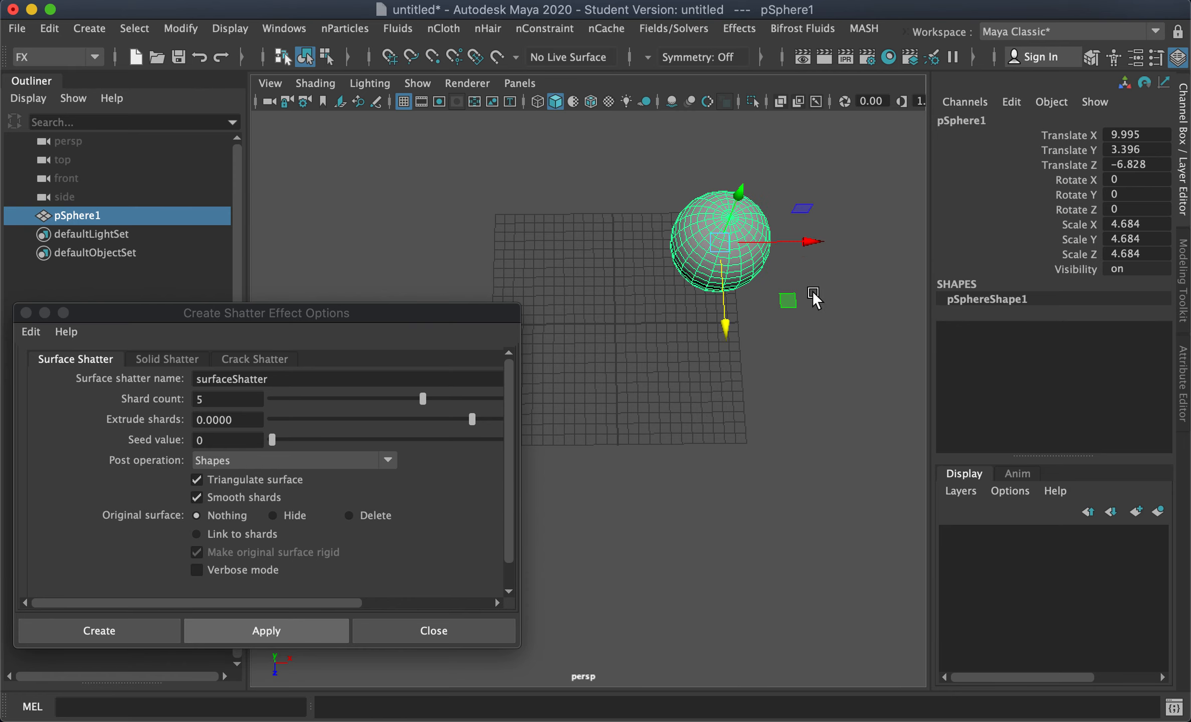
drag(808, 241, 707, 238)
alt+drag(620, 351, 677, 348)
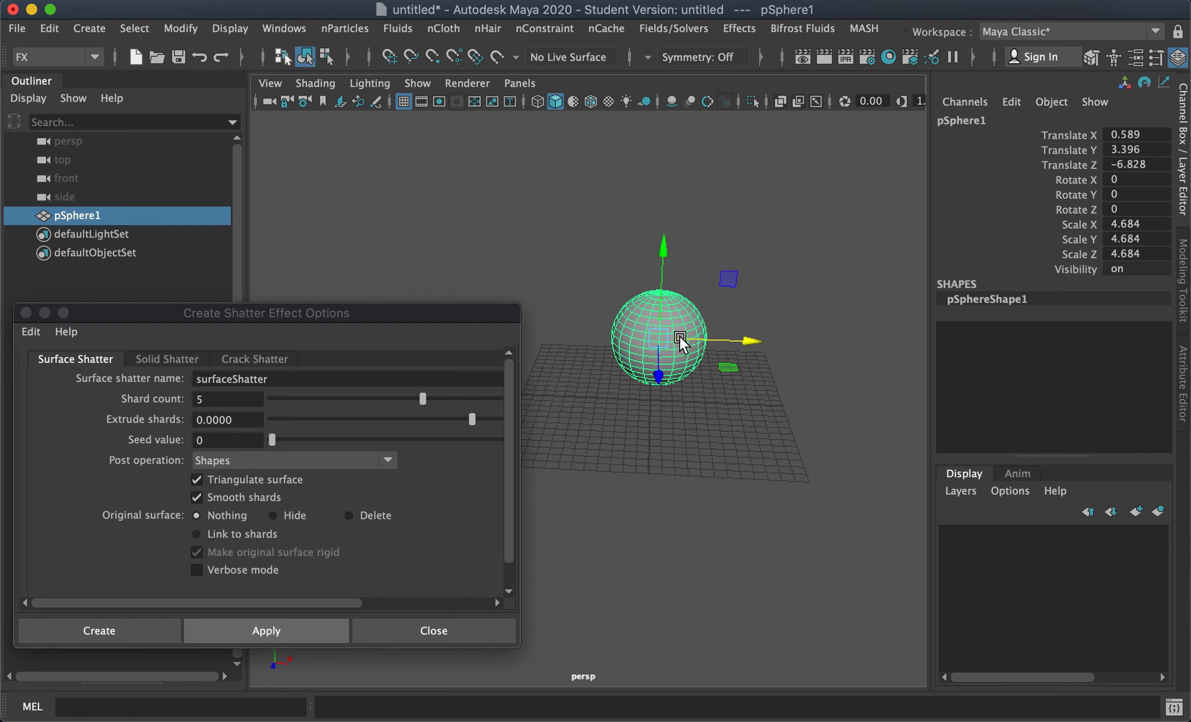
alt+middle_drag(762, 426, 746, 441)
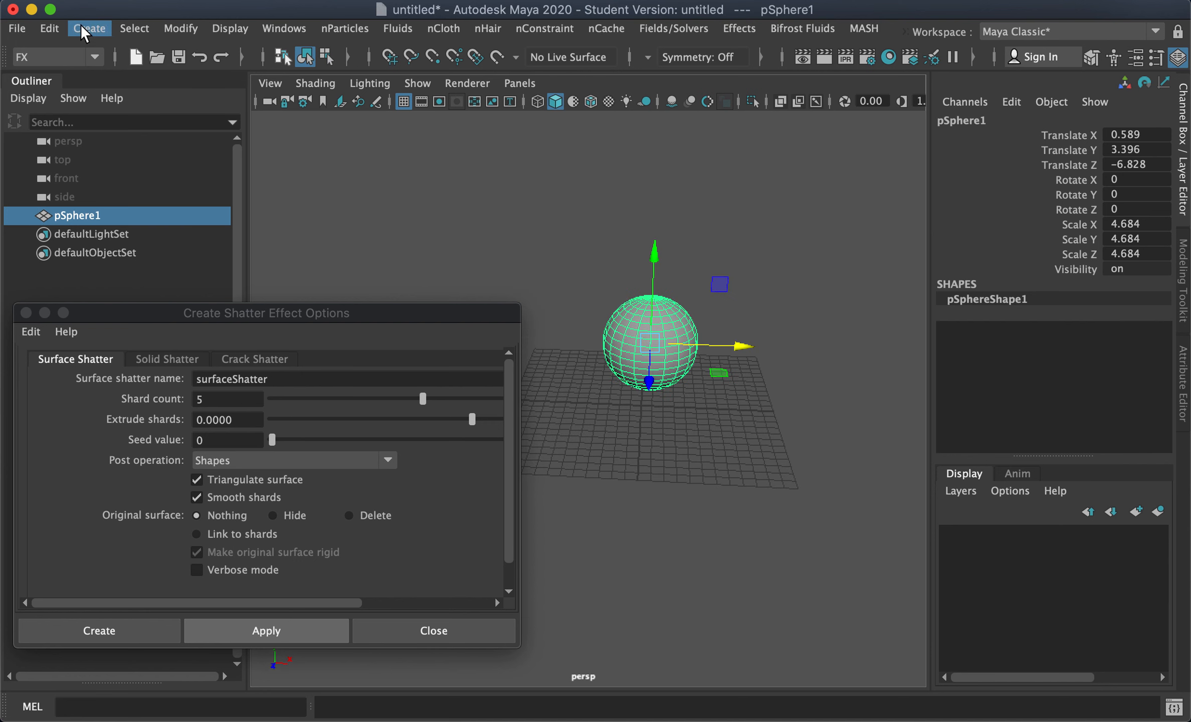
click(83, 29)
mouse_move(225, 95)
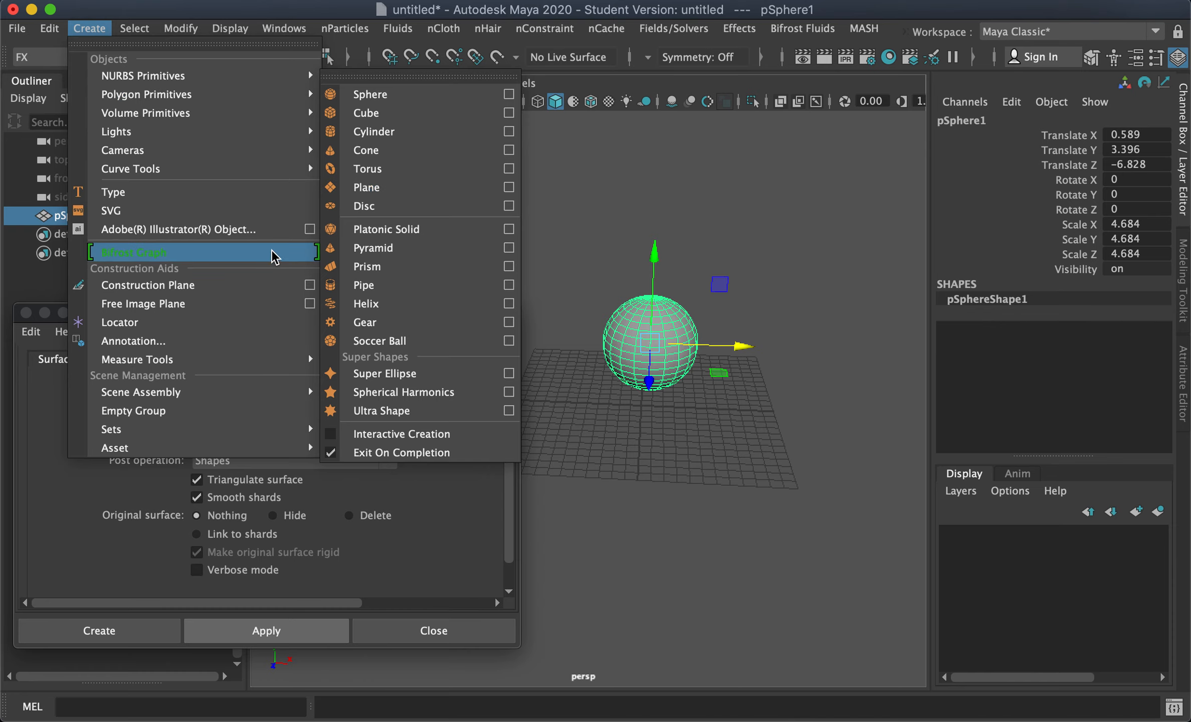
click(574, 177)
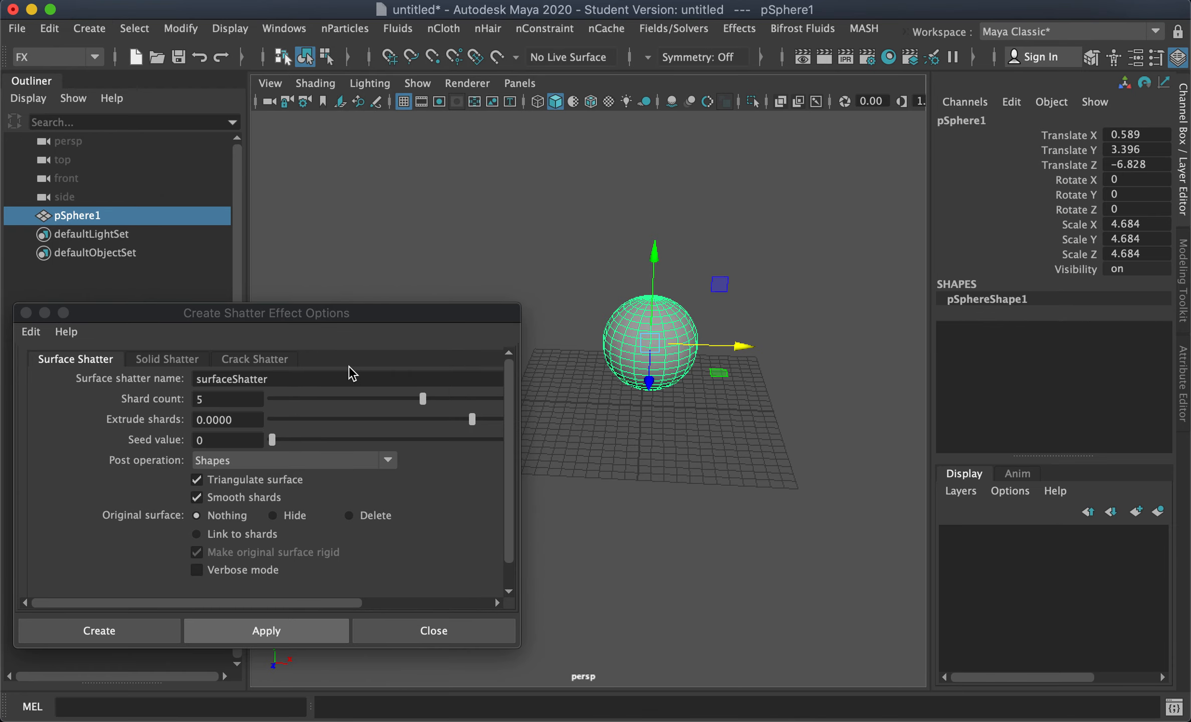
Step: Duplicate pSphere1 and move the copy along Z beside the original
alt+drag(624, 422, 626, 425)
alt+drag(658, 422, 641, 405)
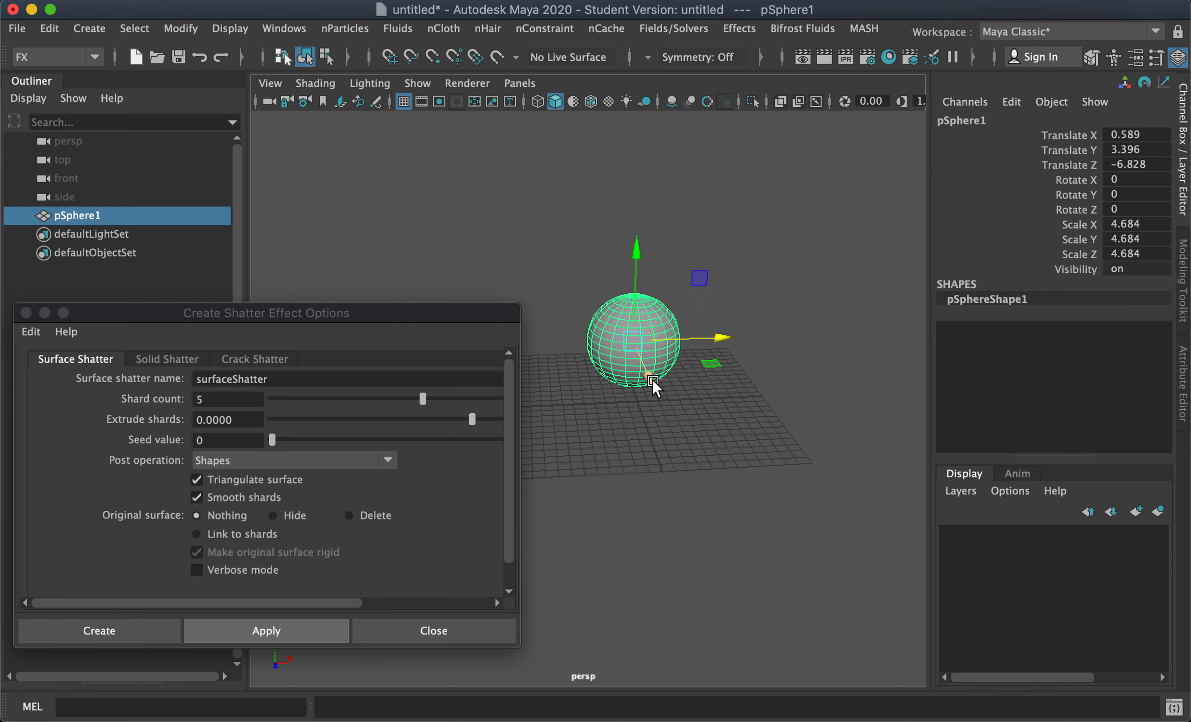
key(ctrl+d)
drag(652, 384, 688, 490)
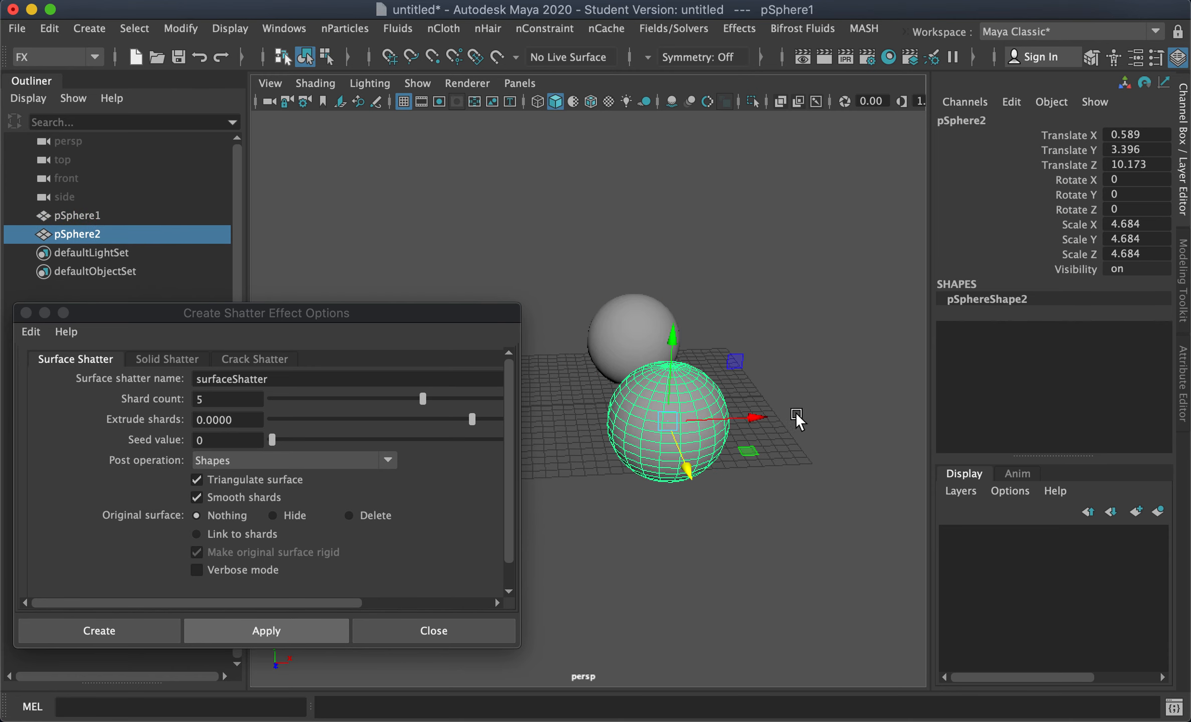
Step: Delete a band of faces from the upper part of pSphere2 to open a gap in the sphere
click(791, 414)
alt+drag(811, 340, 716, 389)
alt+middle_drag(716, 389, 725, 460)
alt+right_drag(725, 460, 753, 462)
alt+middle_drag(753, 462, 723, 412)
alt+right_drag(729, 416, 717, 417)
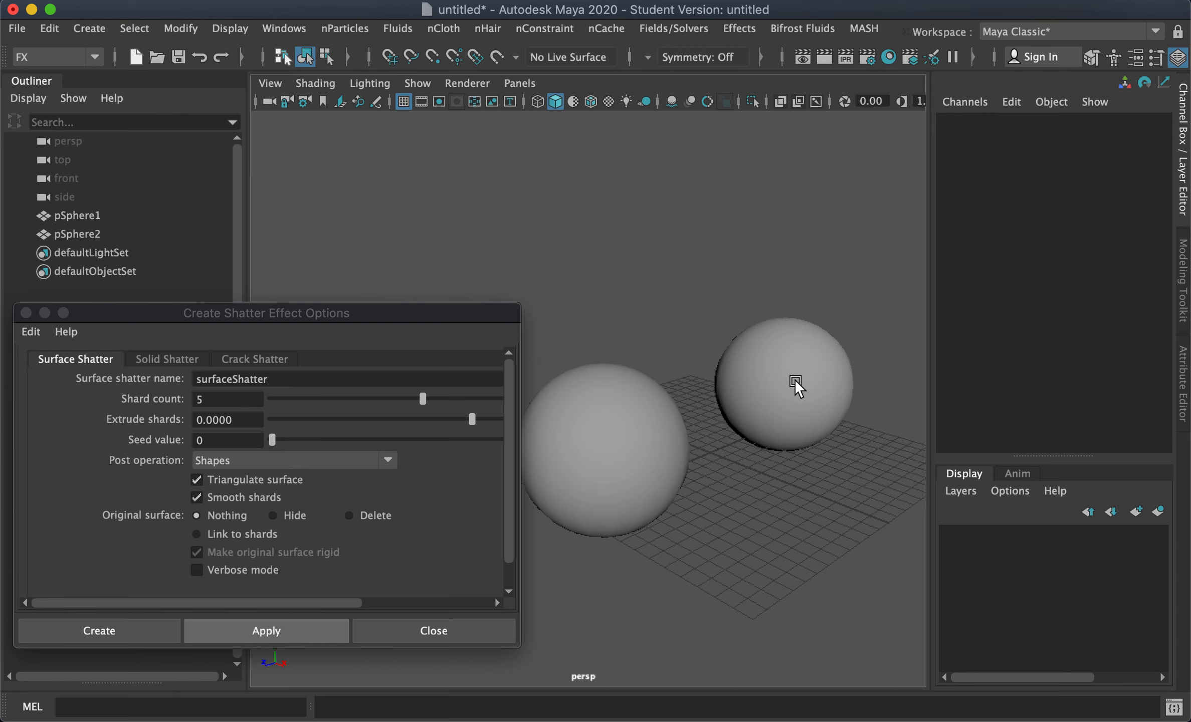
click(794, 382)
alt+middle_drag(743, 431, 768, 423)
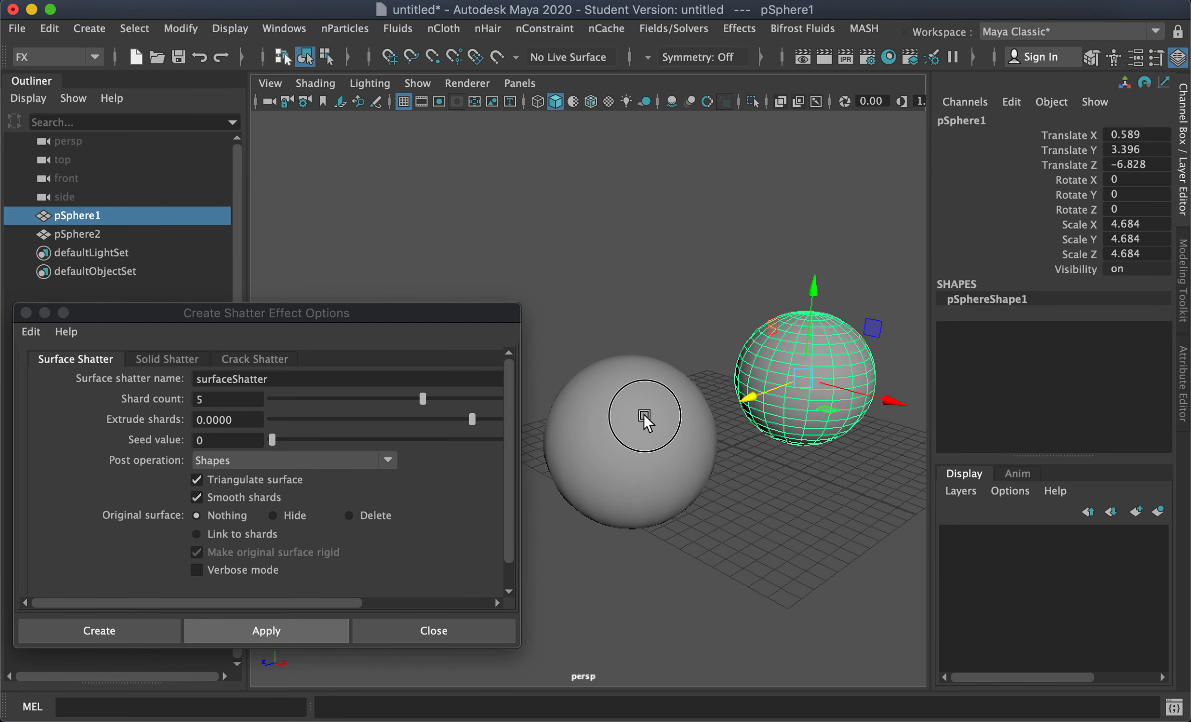
right_drag(629, 409, 628, 186)
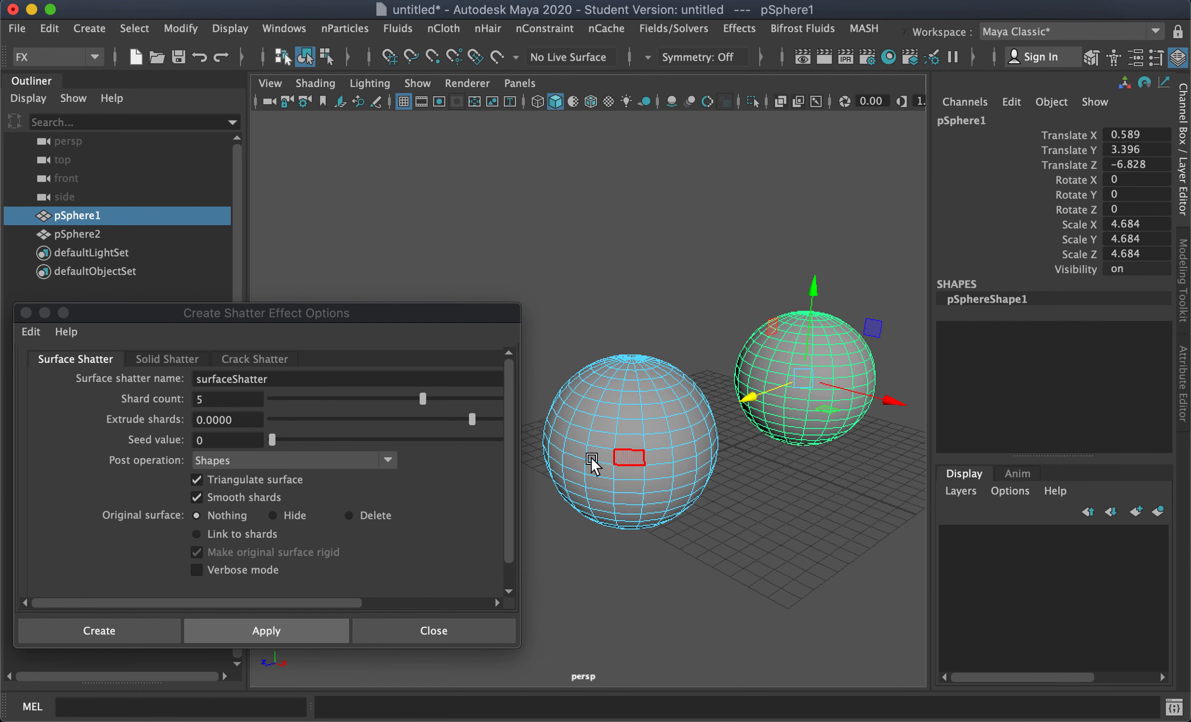
alt+drag(708, 542, 733, 445)
drag(593, 272, 665, 535)
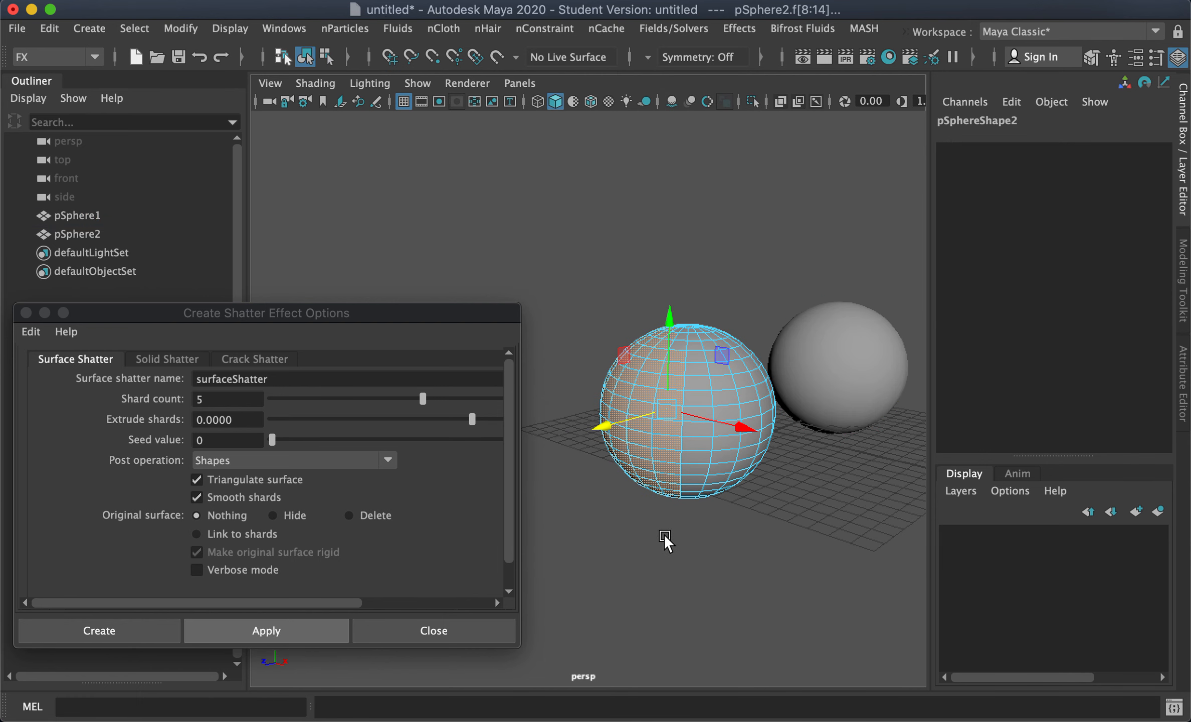
key(Delete)
alt+drag(676, 461, 614, 481)
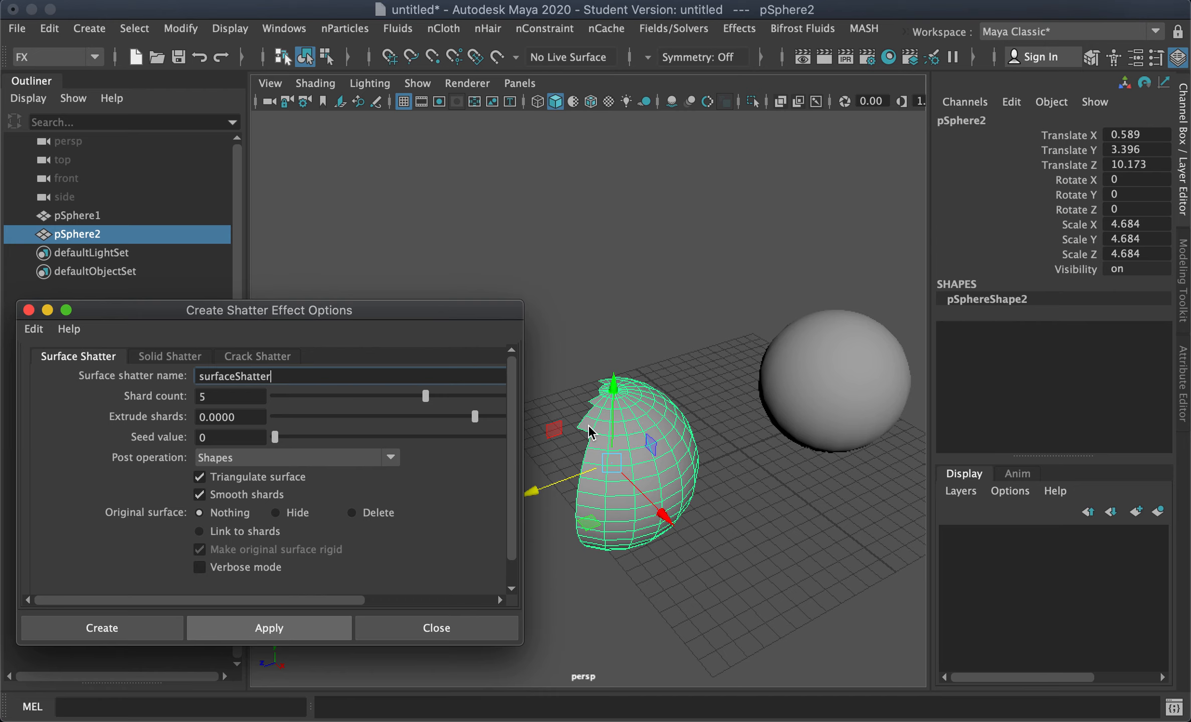
Step: Set the original surface option to Hide and apply Surface Shatter to the opened pSphere2
click(845, 374)
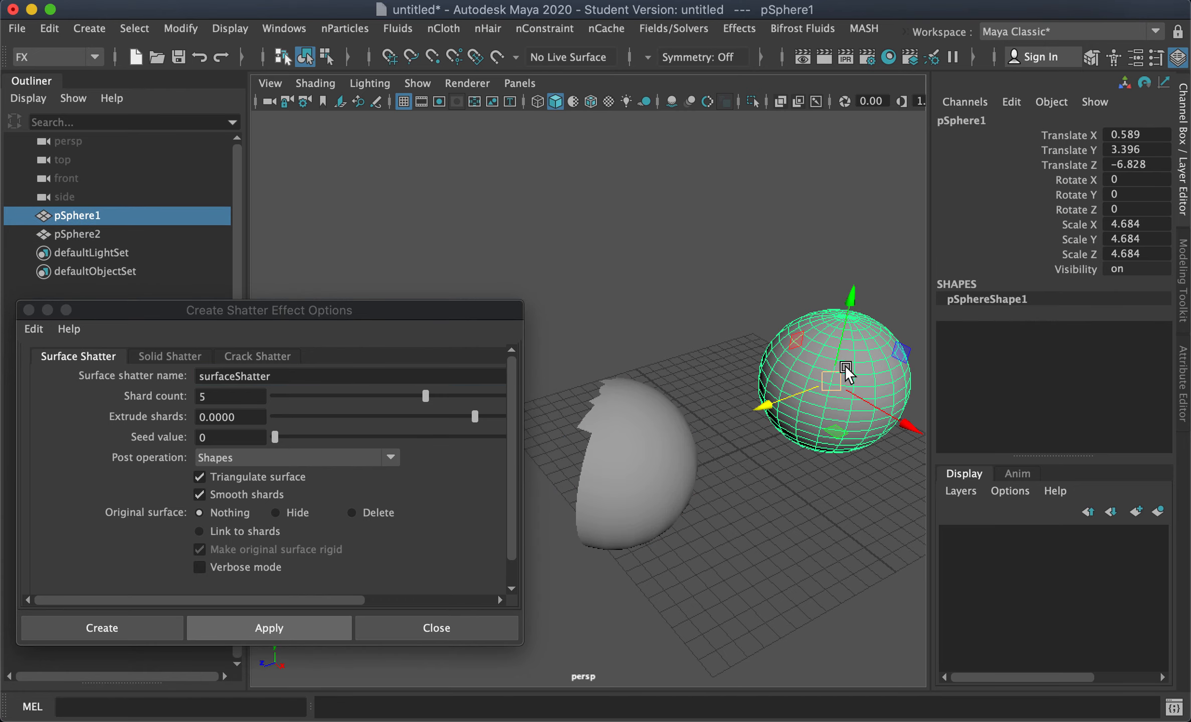
click(654, 424)
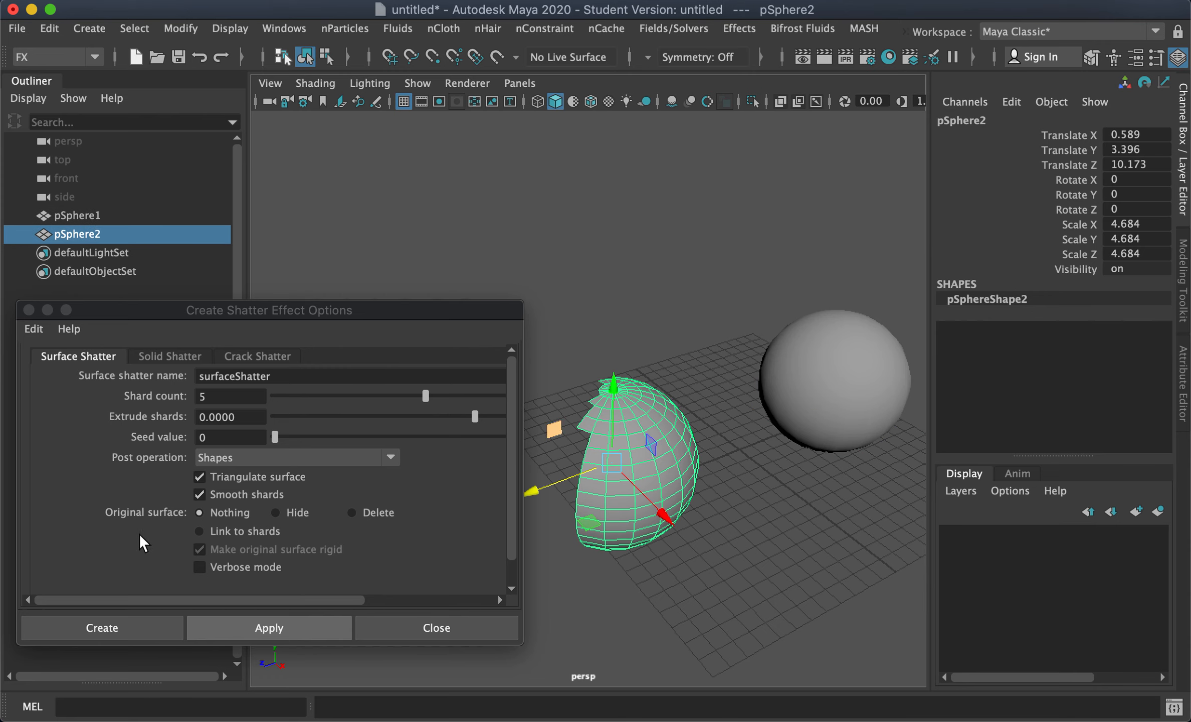
click(297, 512)
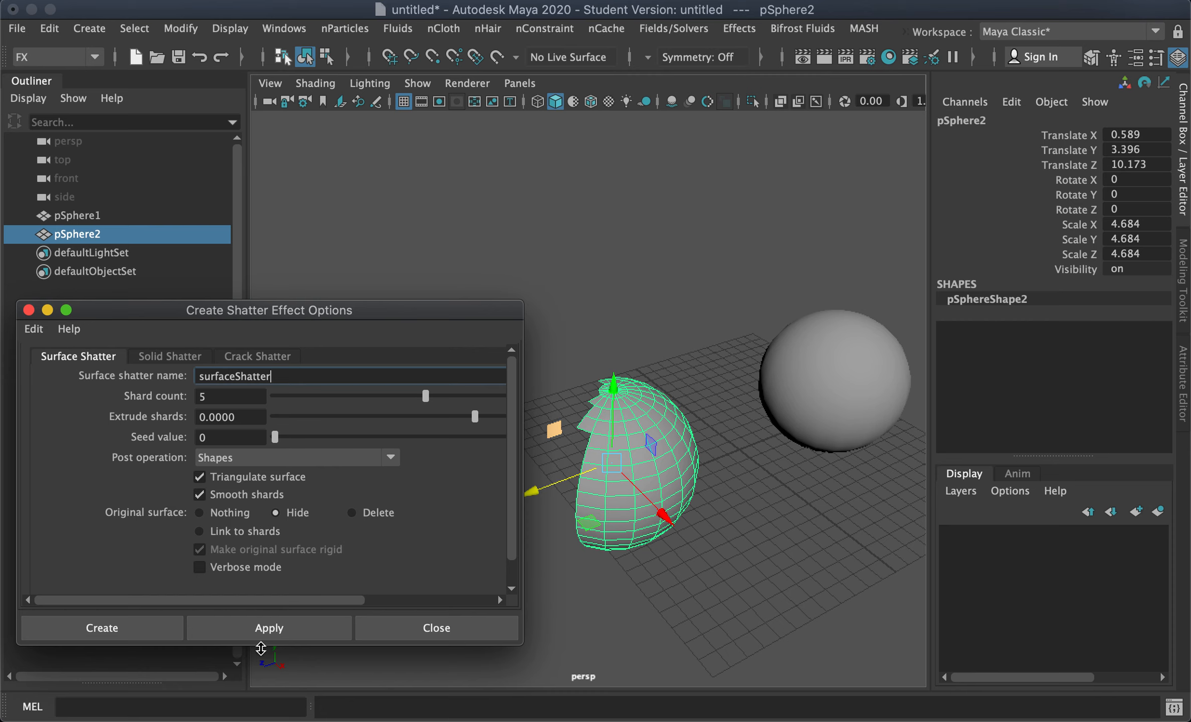
click(275, 630)
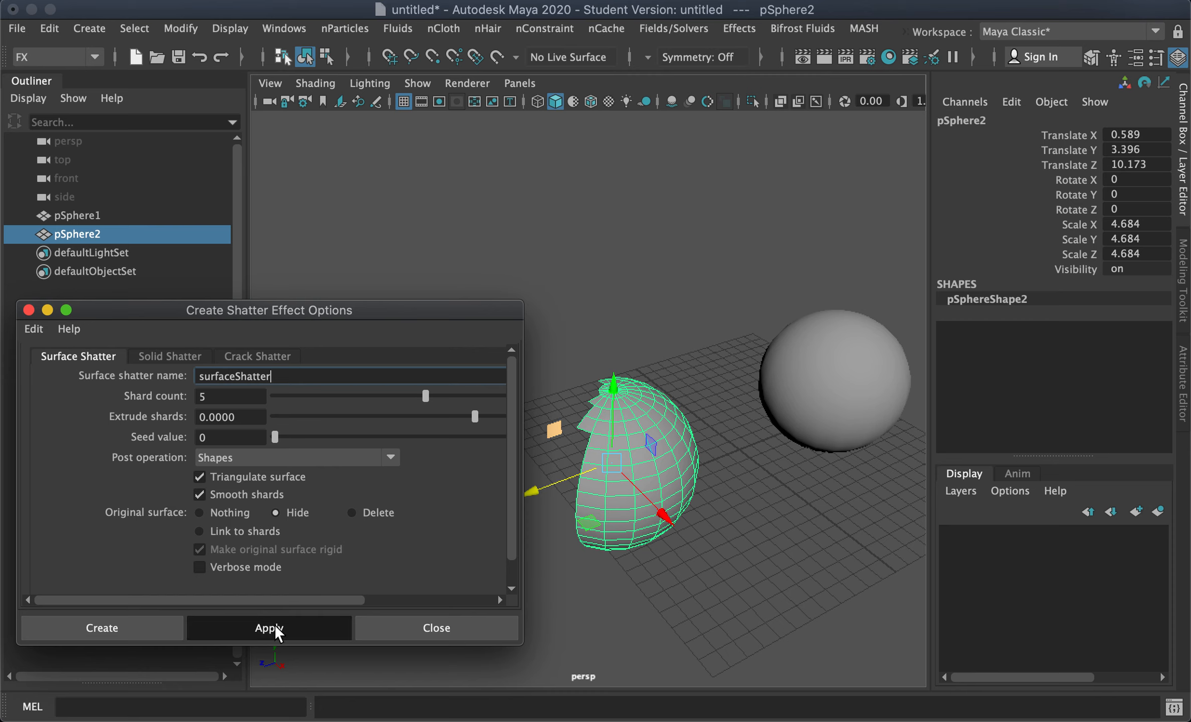
Step: Select several shards of the pSphere2 shatter and move them apart
click(744, 506)
click(665, 467)
drag(665, 464, 689, 508)
click(604, 531)
alt+drag(625, 539, 662, 517)
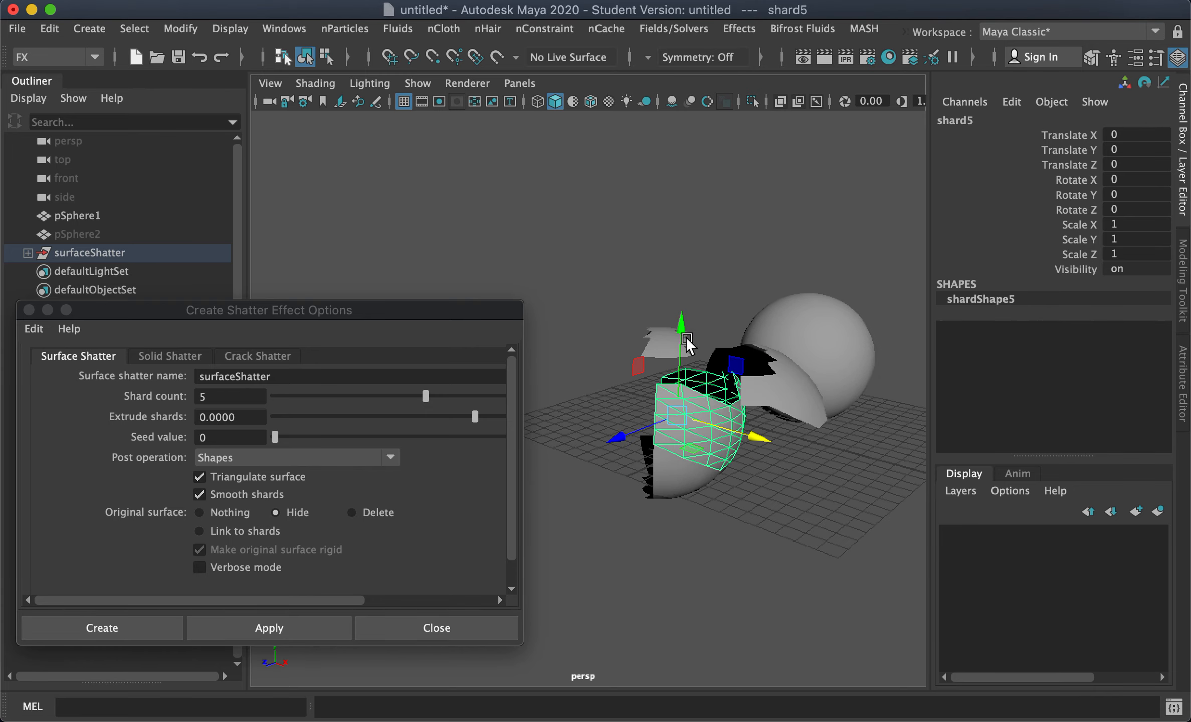
drag(747, 436, 816, 446)
drag(749, 352, 755, 450)
click(681, 475)
alt+drag(681, 475, 652, 440)
click(649, 509)
alt+drag(846, 435, 822, 373)
Step: Apply Surface Shatter with the same settings to pSphere1
click(822, 373)
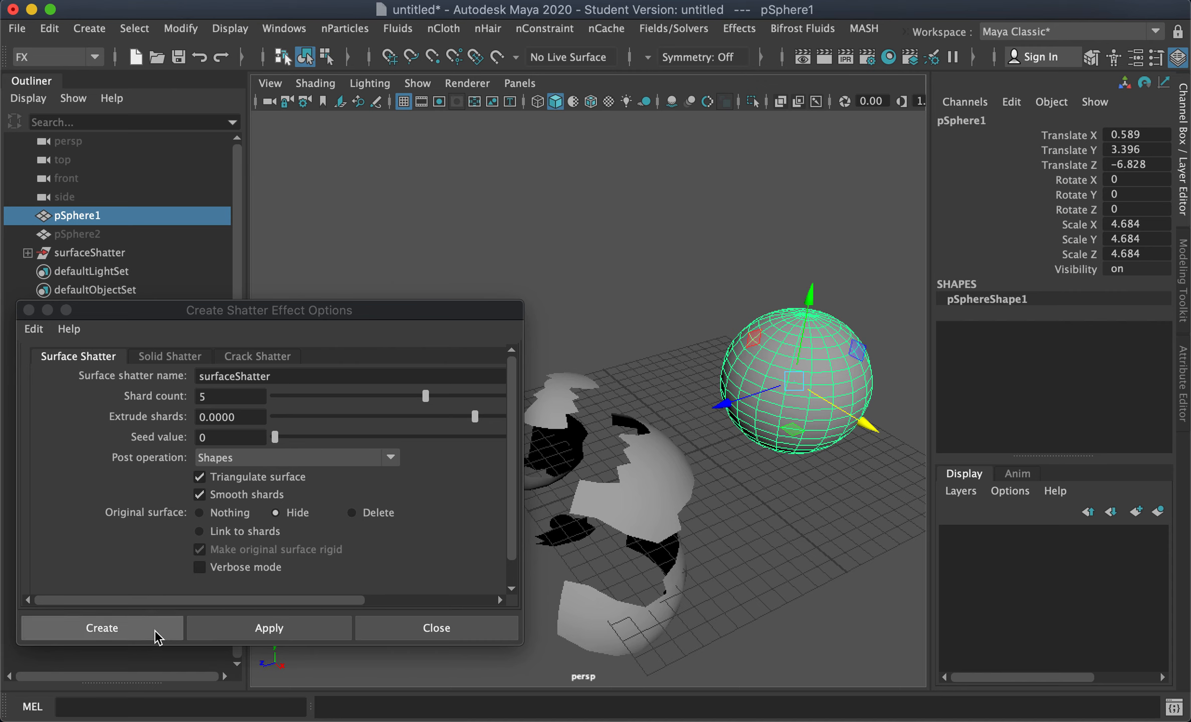
click(247, 627)
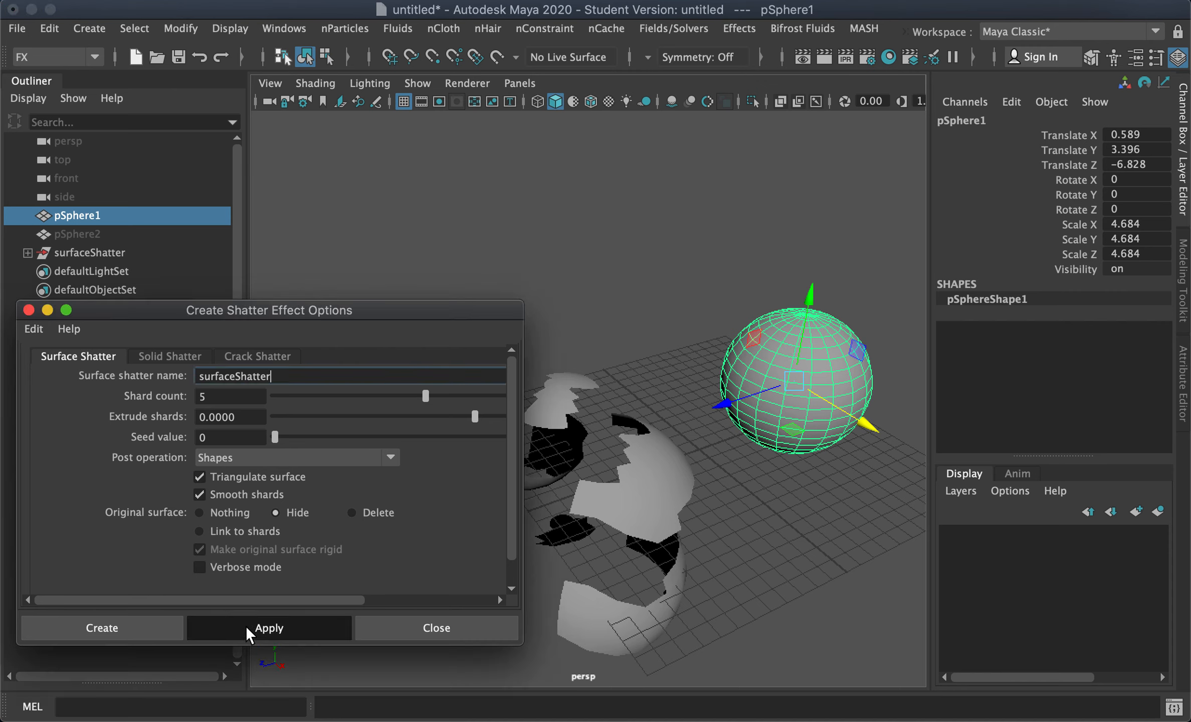
click(817, 507)
Step: Select shards of the pSphere1 shatter and move them apart across the grid
click(815, 315)
drag(801, 288, 792, 199)
click(866, 390)
drag(867, 433, 941, 486)
alt+drag(784, 534, 890, 506)
click(727, 328)
alt+drag(725, 346, 734, 349)
drag(826, 326, 802, 352)
alt+drag(798, 306, 714, 359)
click(713, 351)
drag(712, 274, 715, 288)
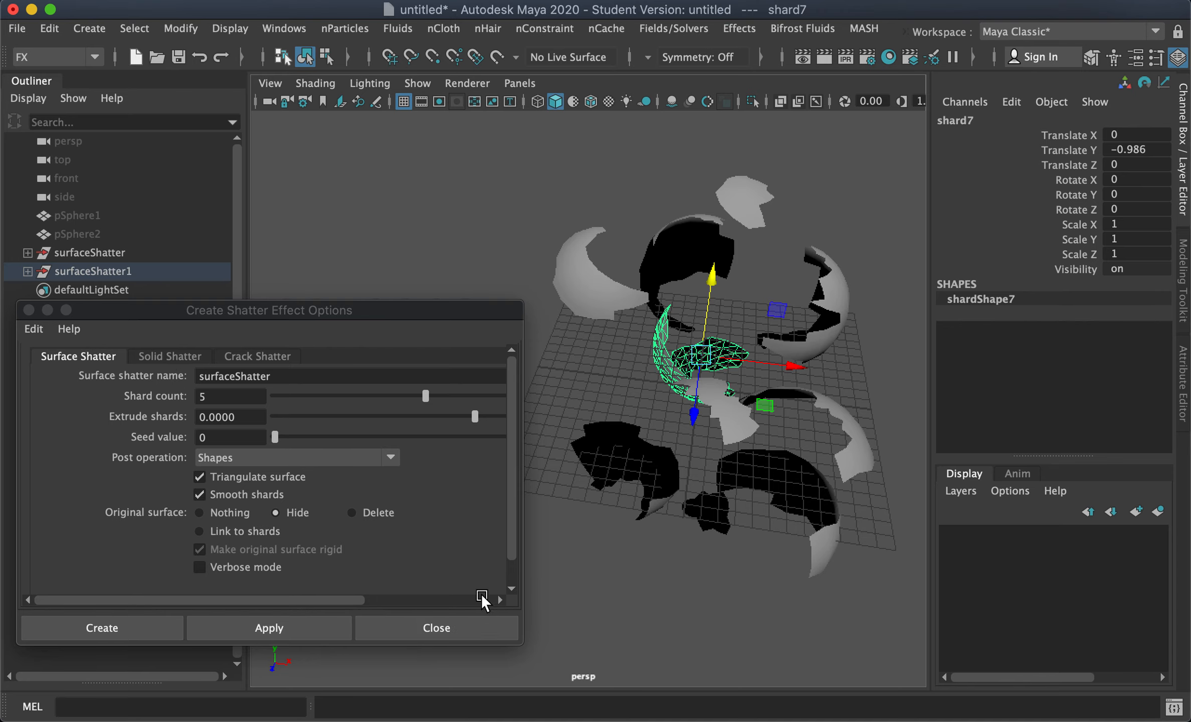
Step: Delete both surfaceShatter and surfaceShatter1 groups
click(112, 254)
shift+click(111, 262)
key(Delete)
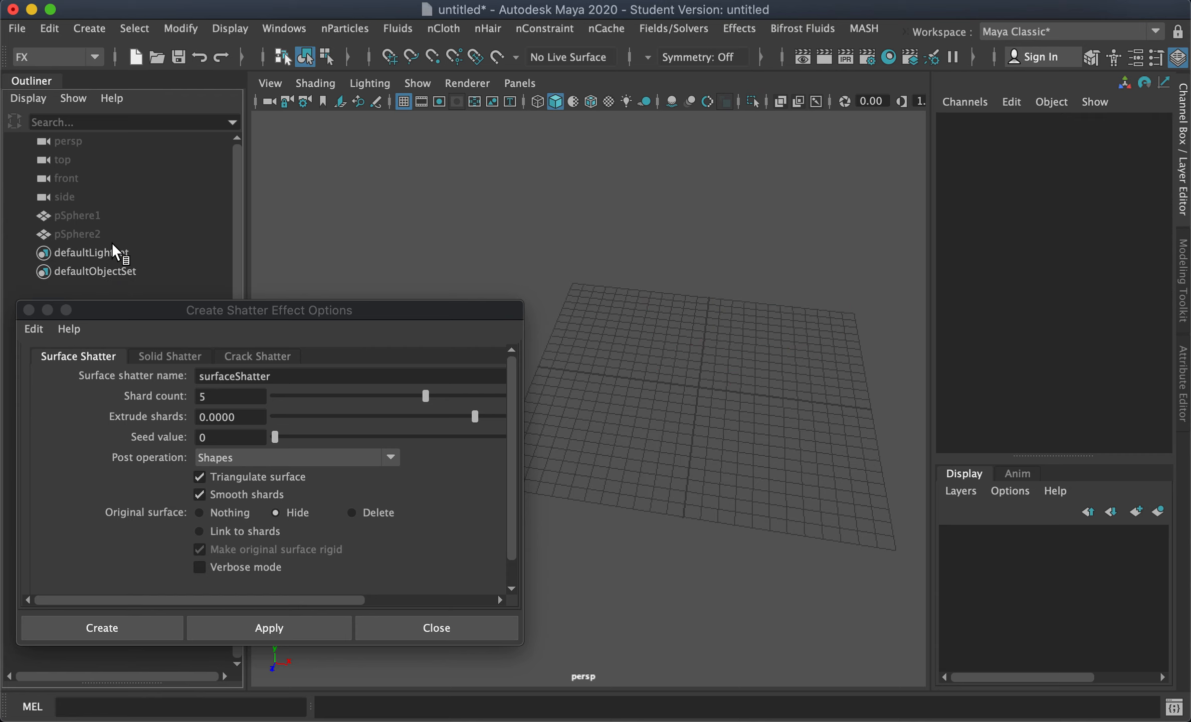
Step: Select pSphere1 and unhide it
click(82, 235)
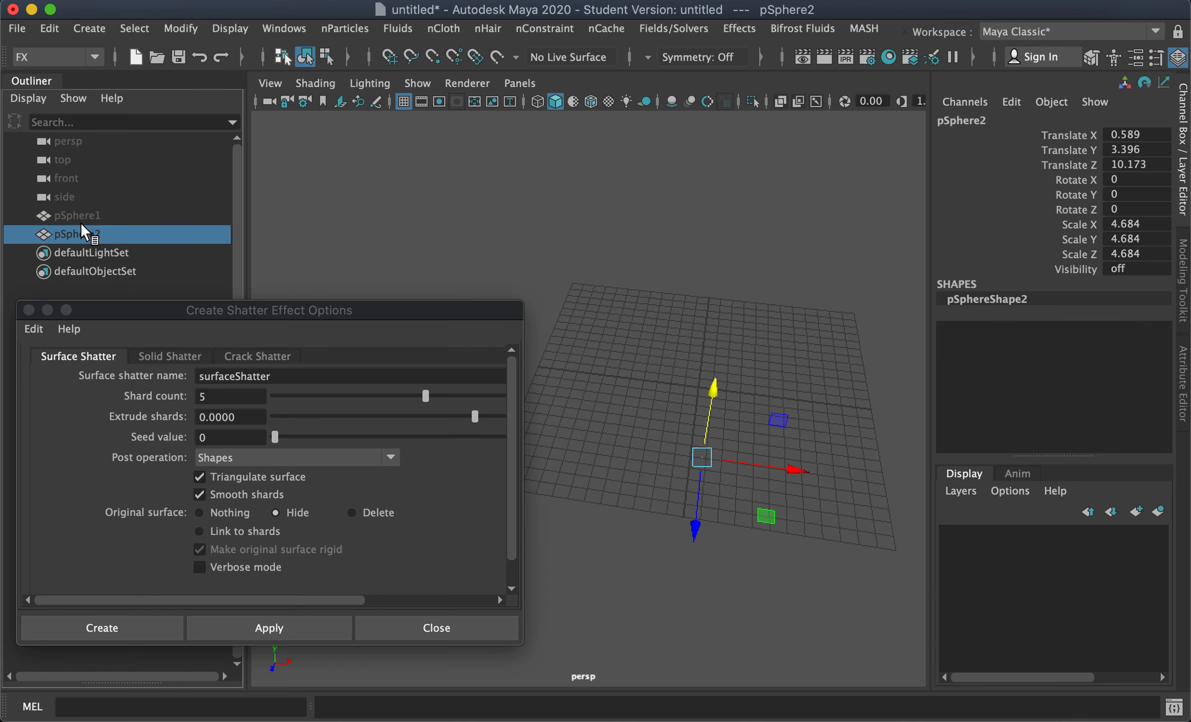
click(87, 216)
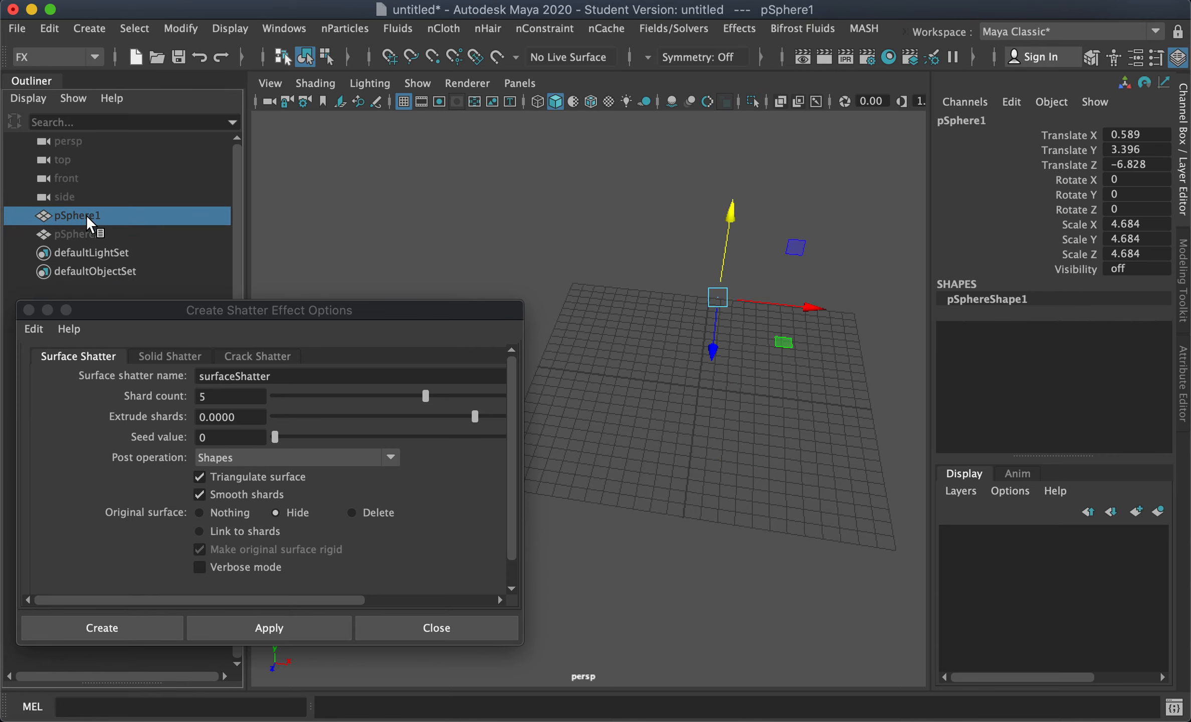
key(shift+h)
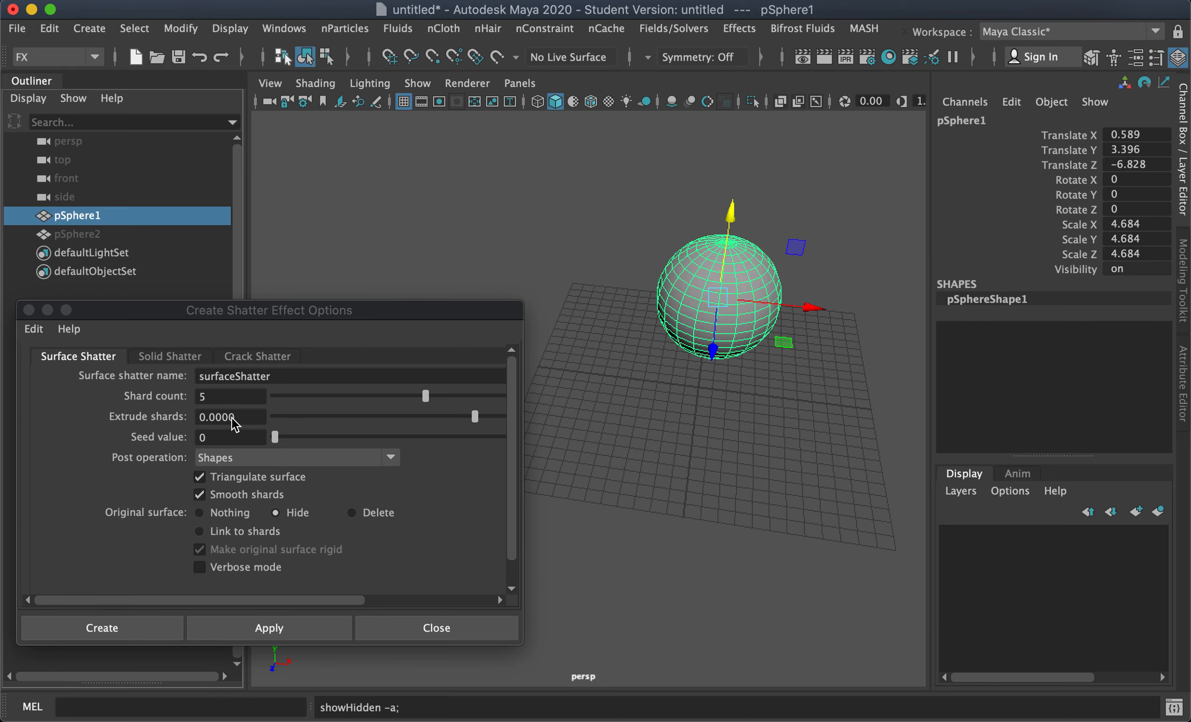
Step: Set Extrude shards to 0.5 and apply Surface Shatter to pSphere1
click(491, 416)
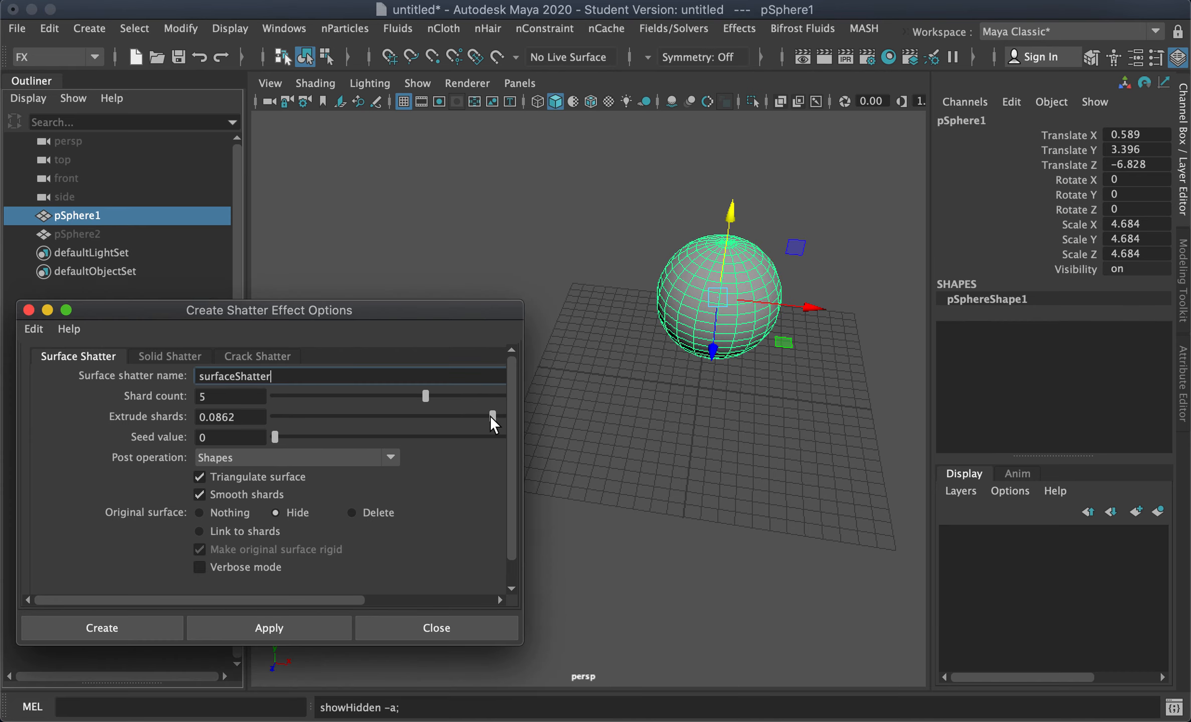
drag(208, 417, 304, 416)
text(5)
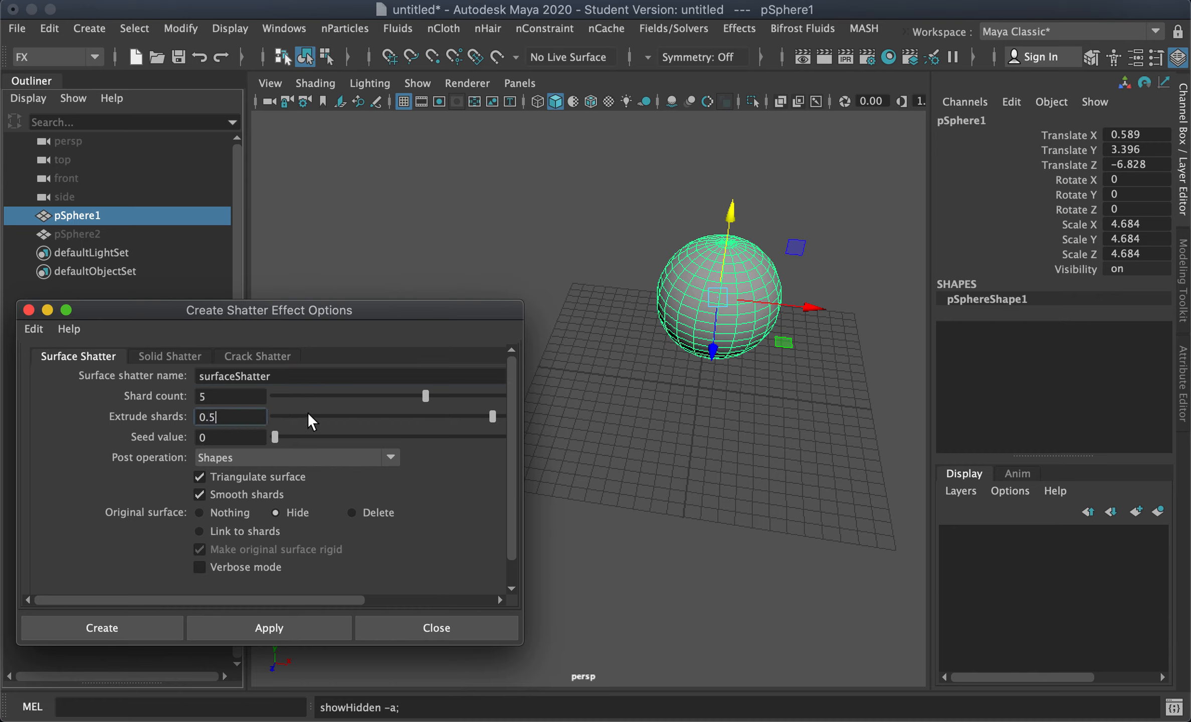
click(247, 623)
Step: Move several extruded shards apart to inspect their thickness
click(855, 267)
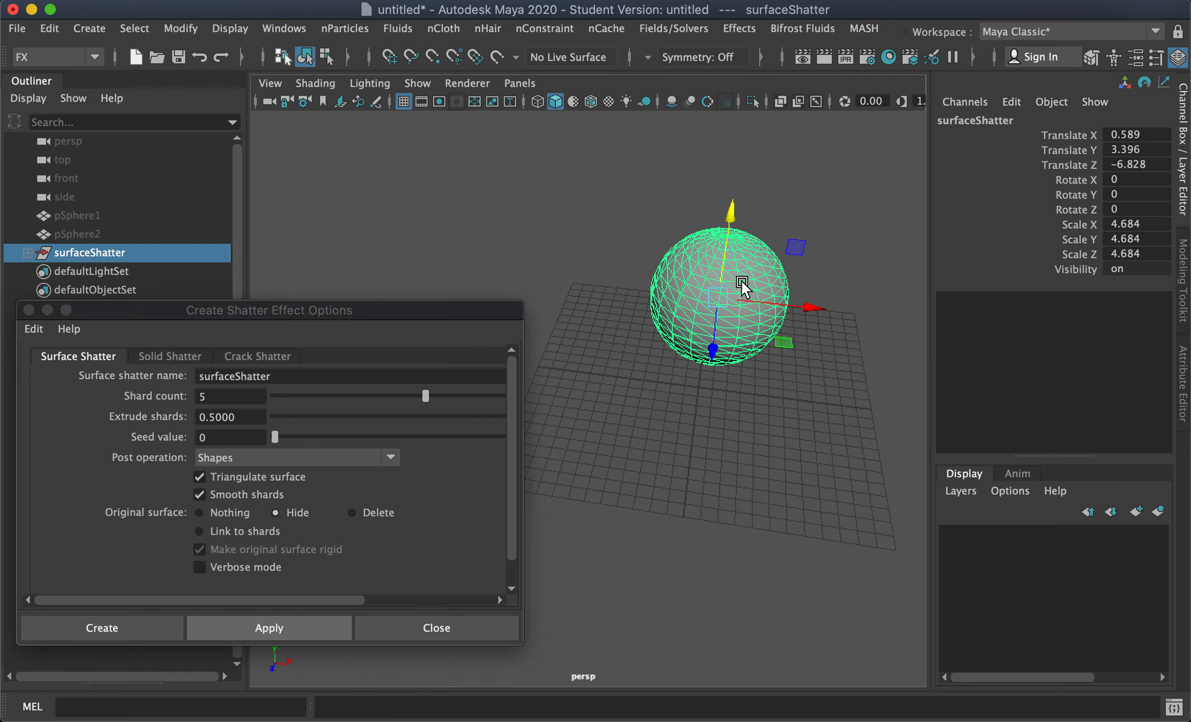
click(730, 283)
drag(803, 295, 741, 98)
click(765, 242)
drag(798, 216, 922, 230)
click(755, 313)
drag(713, 355, 721, 290)
click(749, 346)
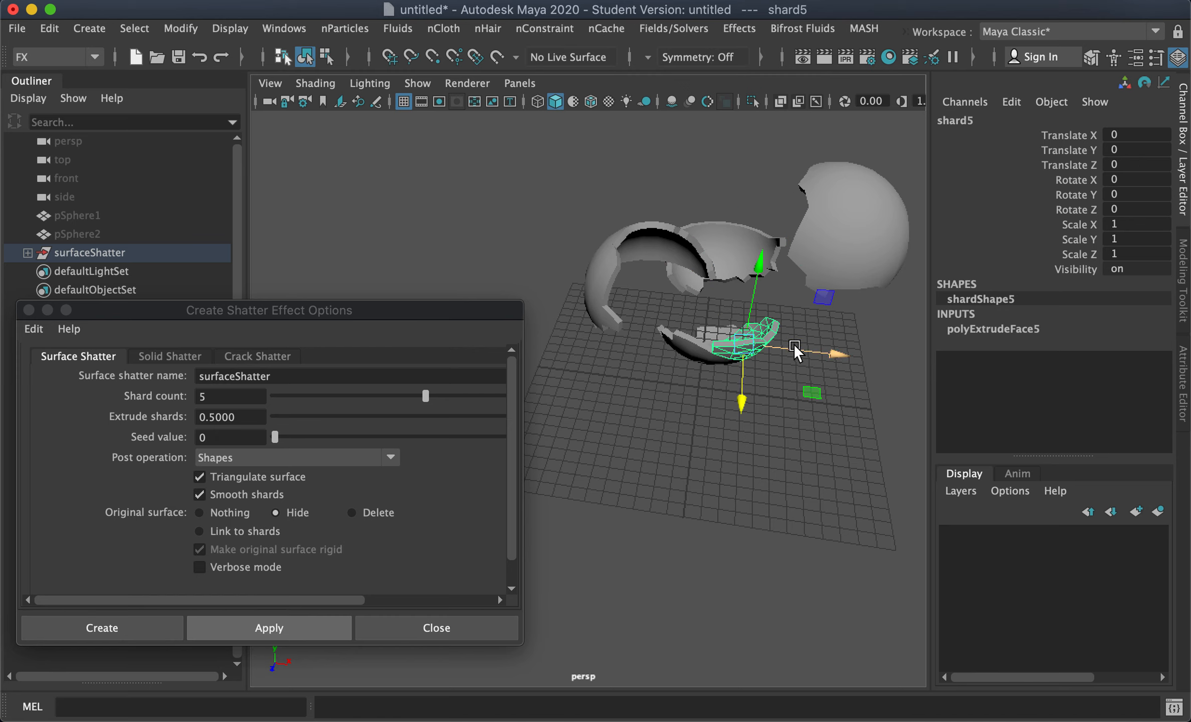
drag(794, 344, 875, 353)
click(705, 365)
alt+drag(714, 375, 685, 435)
alt+drag(822, 494, 687, 396)
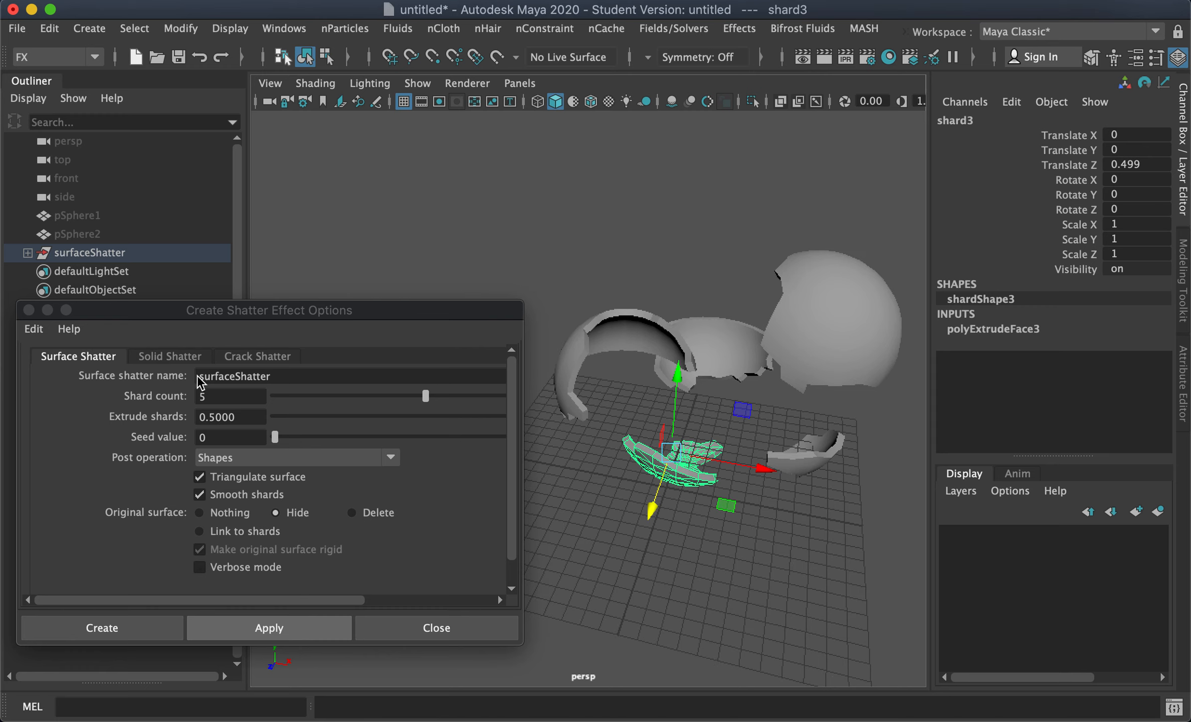
Step: Compare the Solid Shatter tab settings and inspect the extruded shards in wireframe
click(170, 355)
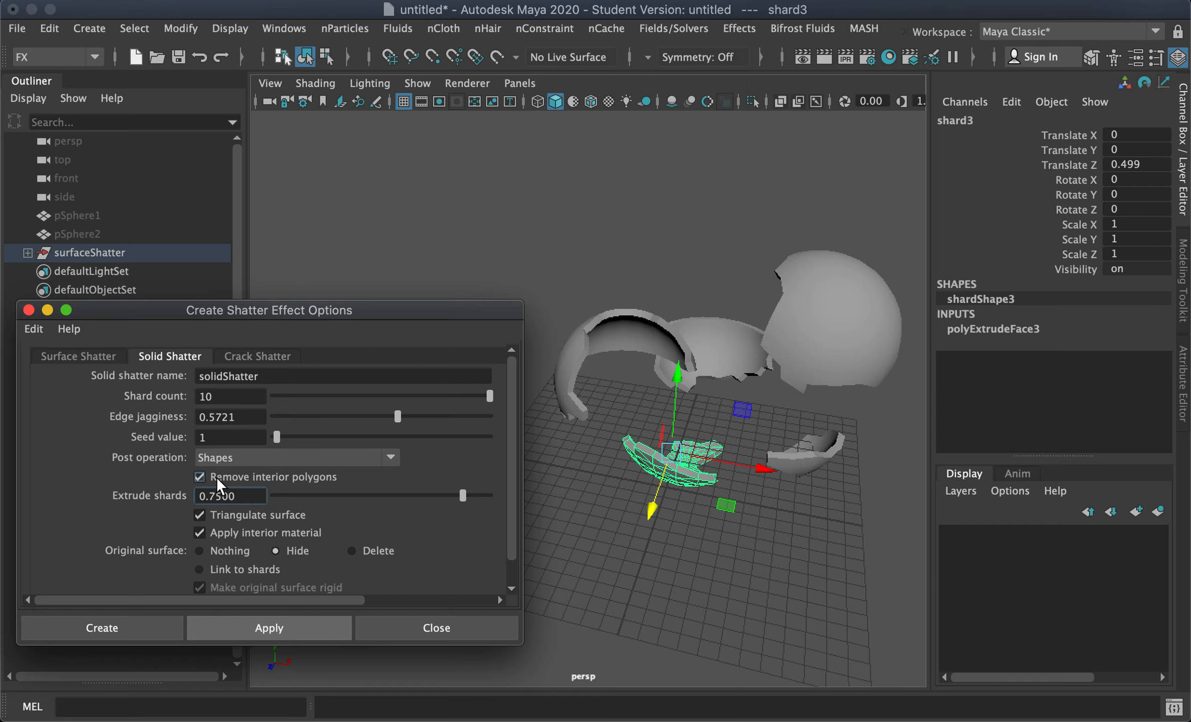
click(79, 357)
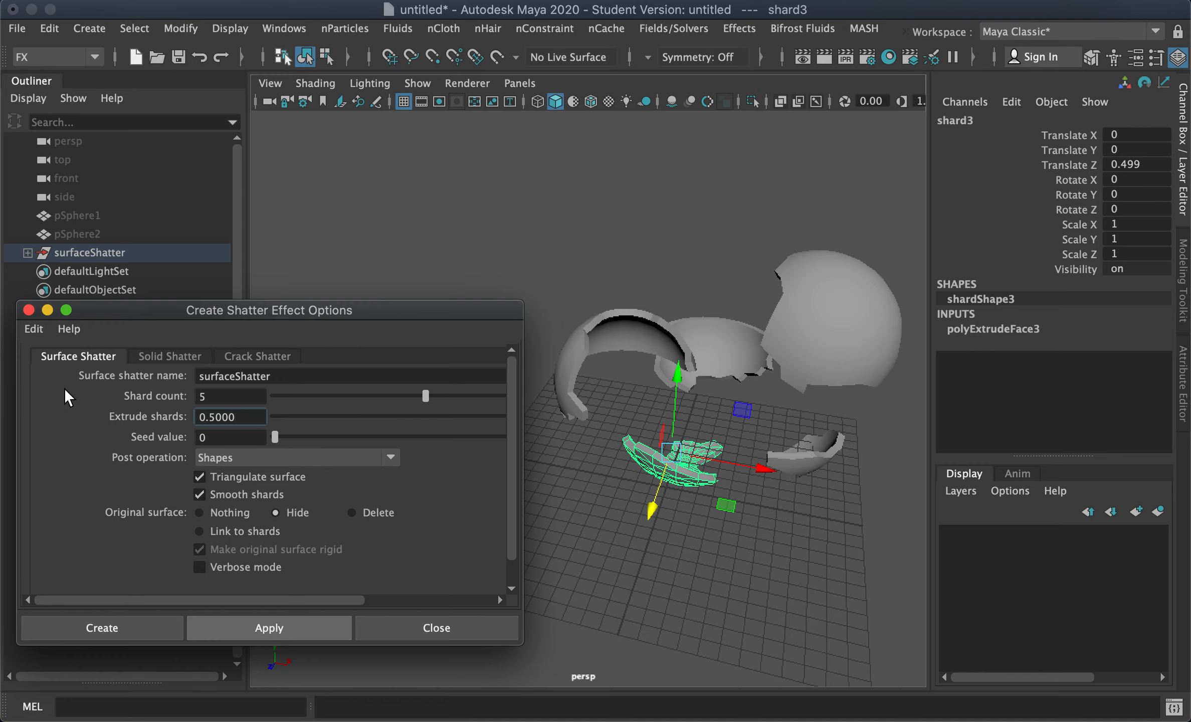
click(583, 254)
drag(584, 254, 836, 519)
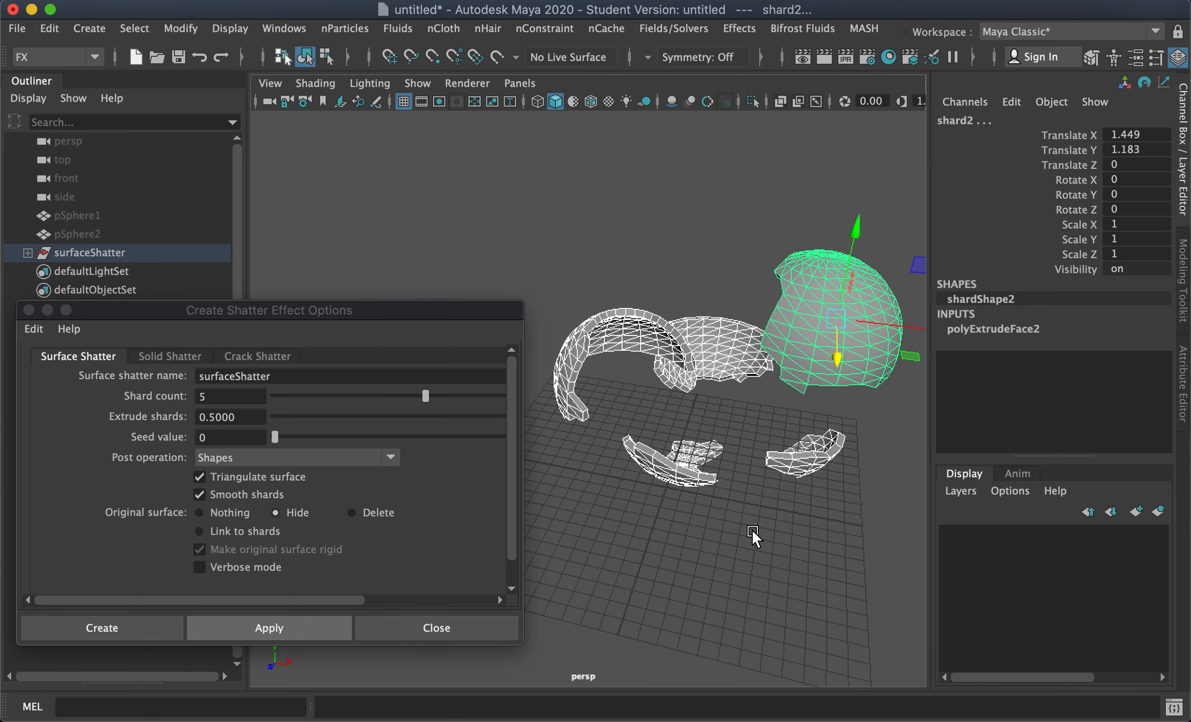
alt+drag(654, 508, 203, 430)
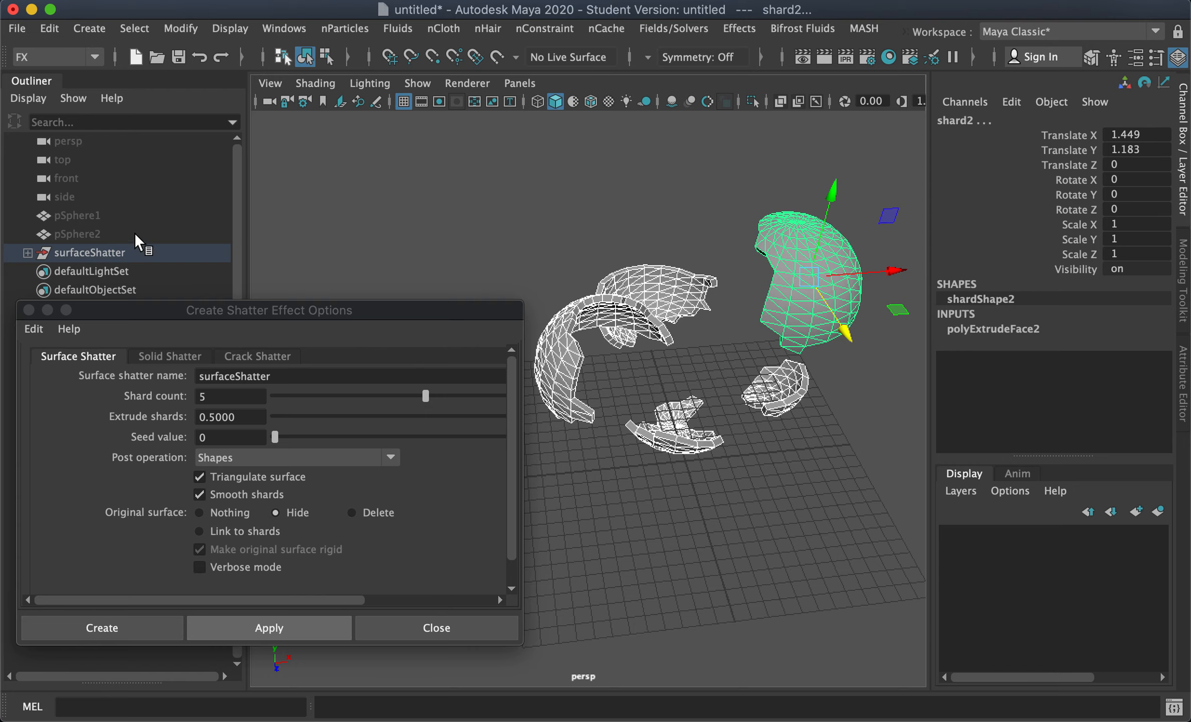
Step: Delete the surfaceShatter group and pSphere1
click(76, 215)
click(103, 253)
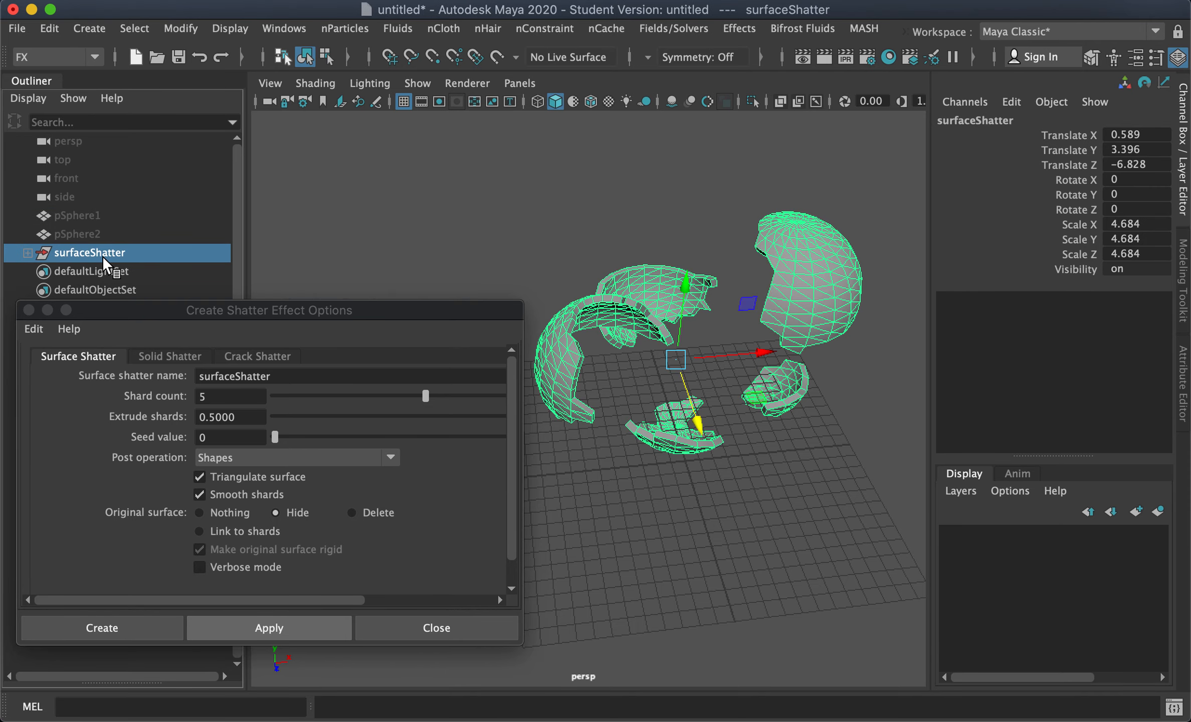
key(Delete)
click(78, 217)
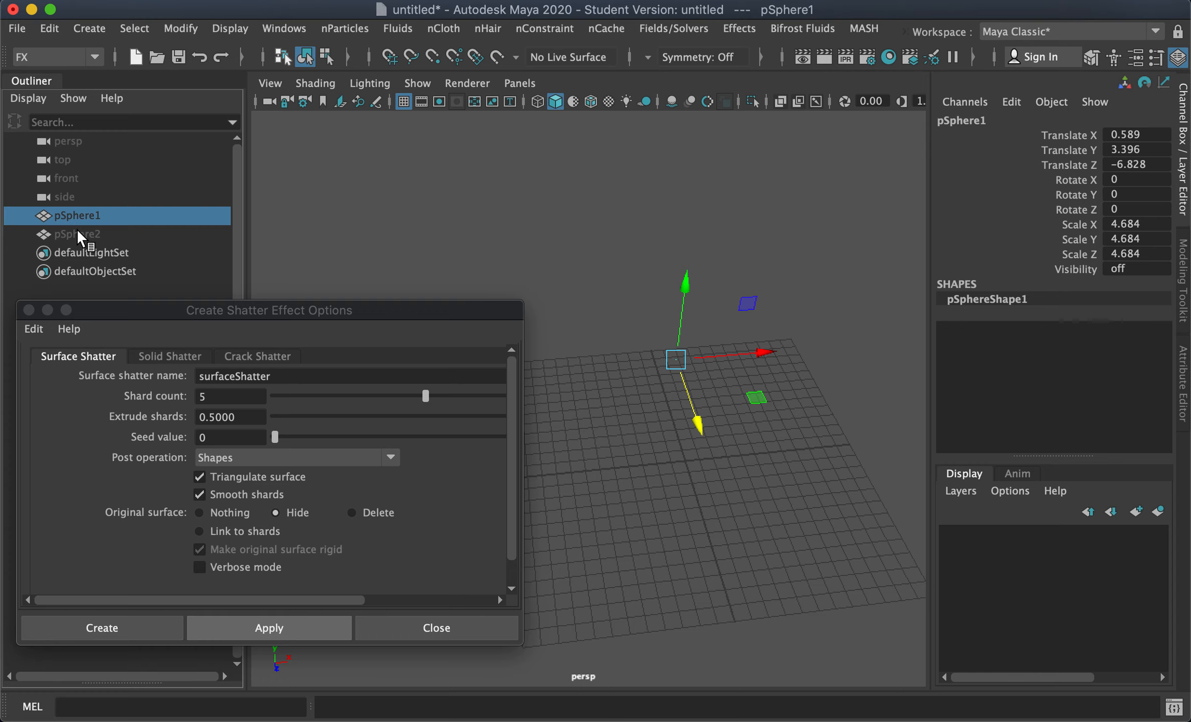
key(Delete)
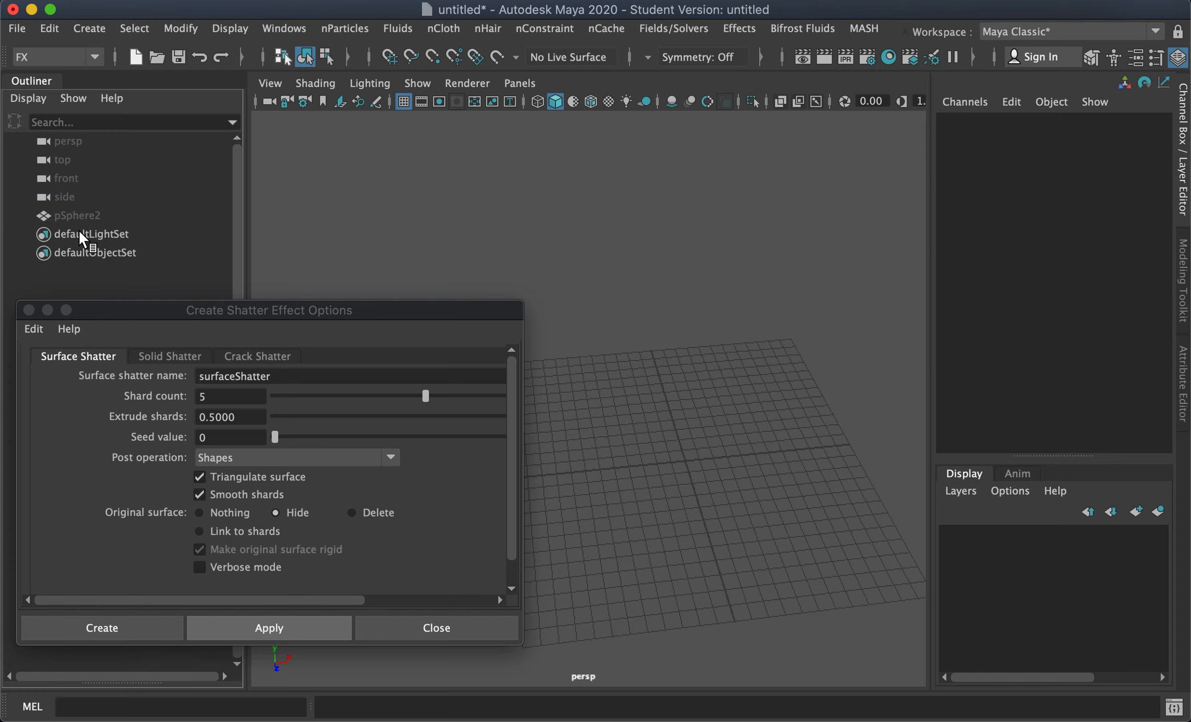
Step: Select pSphere2 and unhide it
click(76, 215)
key(shift+h)
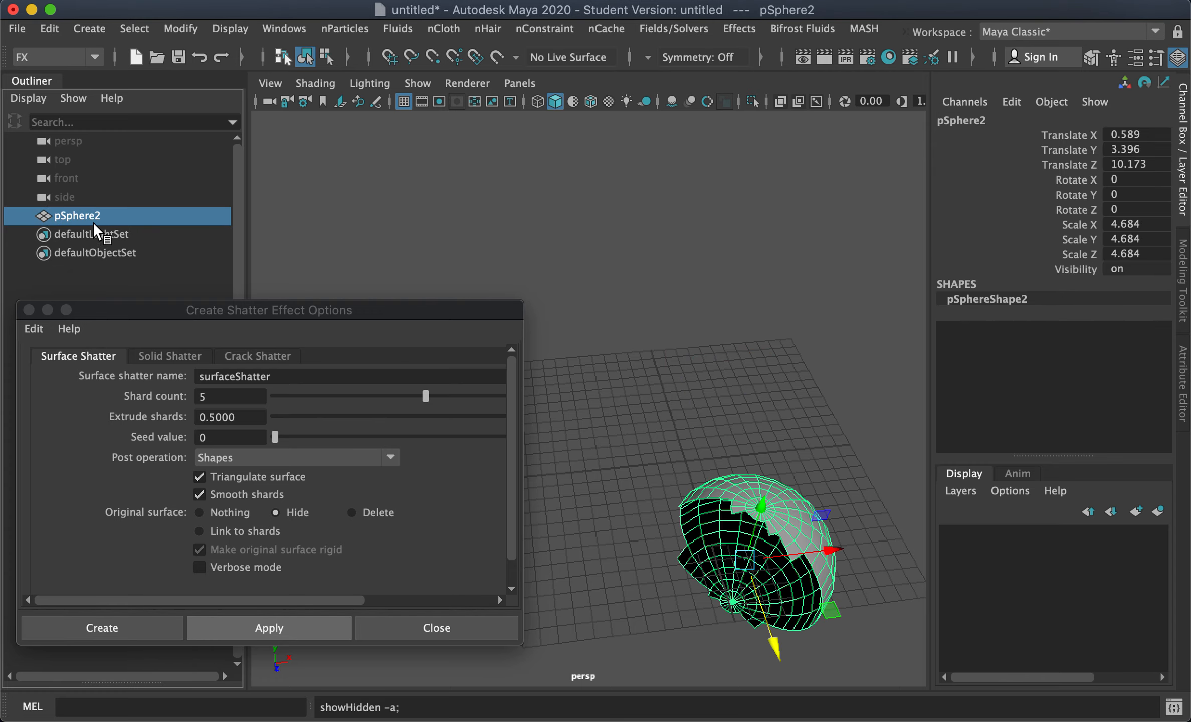
alt+drag(681, 422, 592, 371)
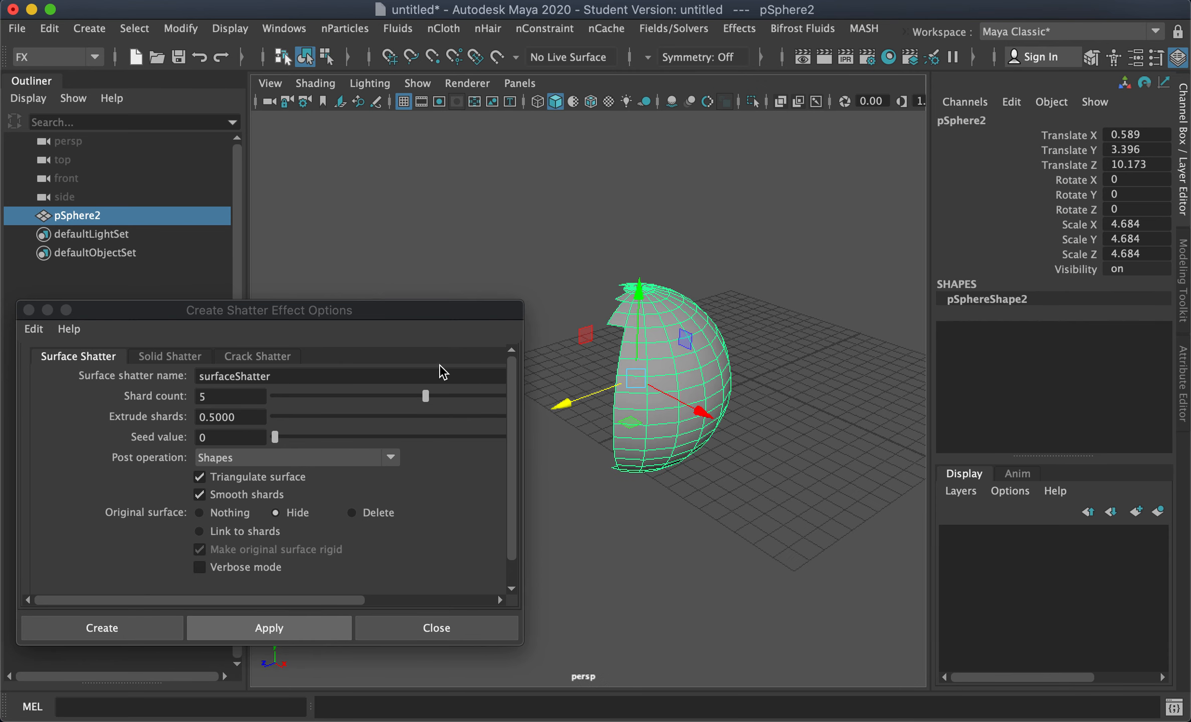
Step: Switch to the Crack Shatter options and reset the settings to their defaults
click(250, 355)
alt+drag(767, 318, 619, 399)
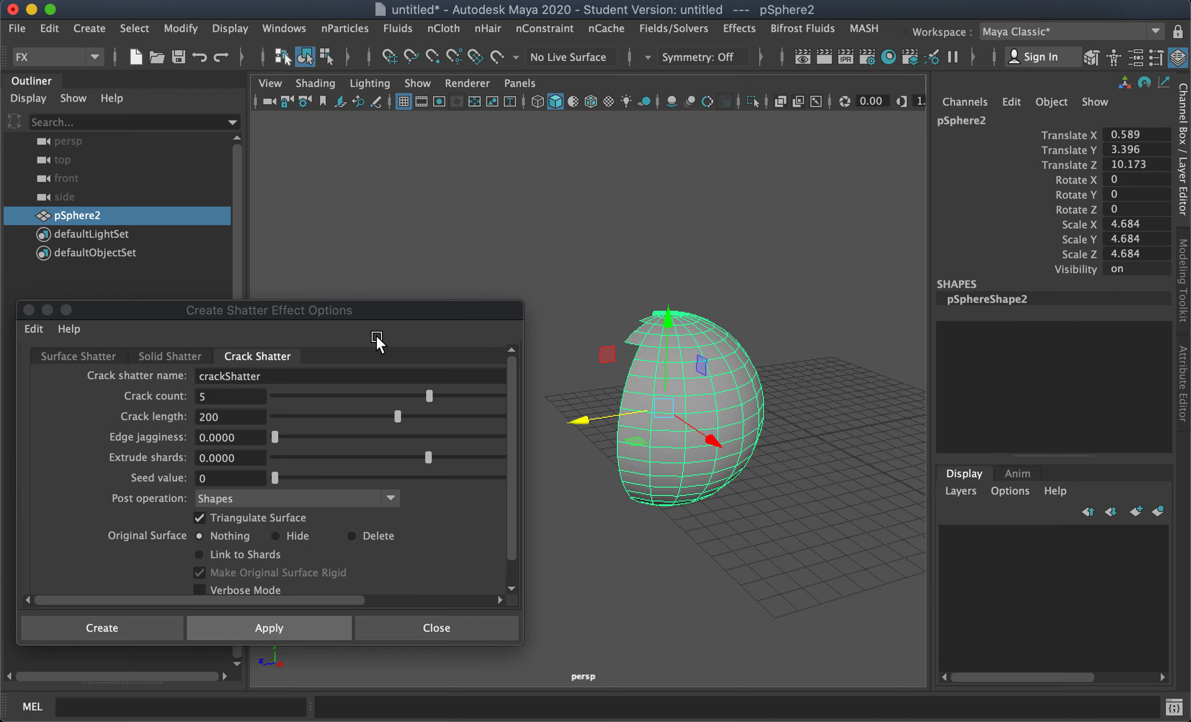
alt+drag(727, 335, 811, 450)
click(35, 330)
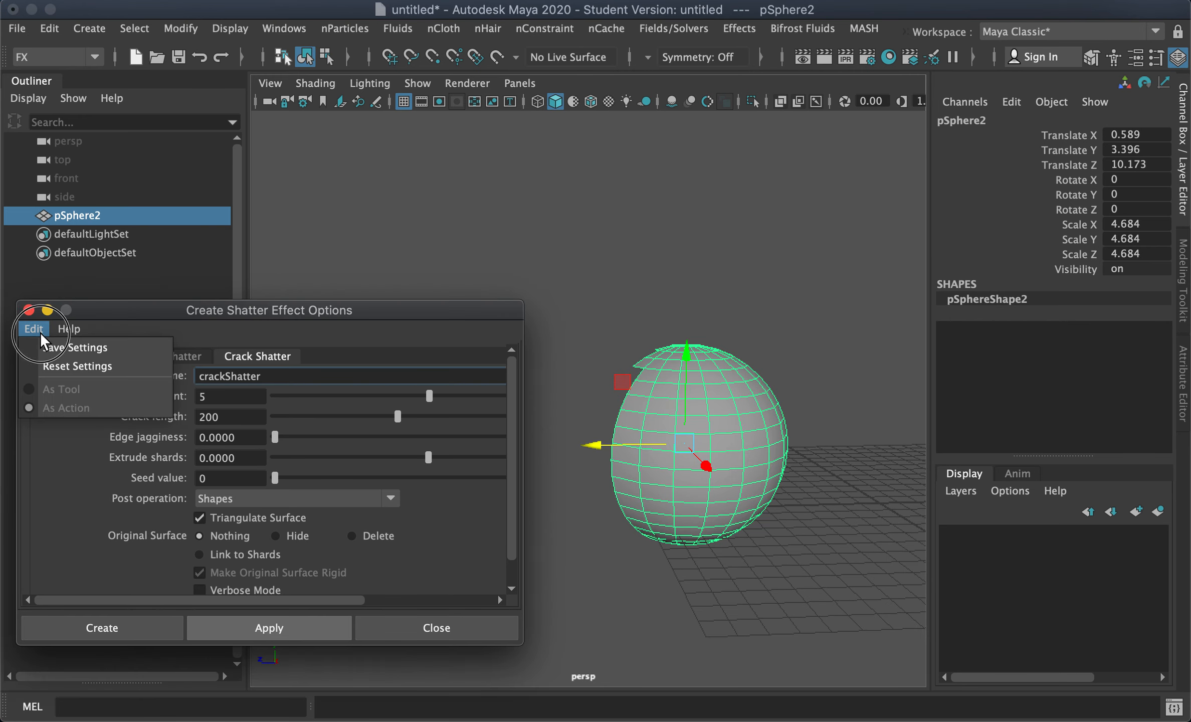
click(56, 367)
click(263, 377)
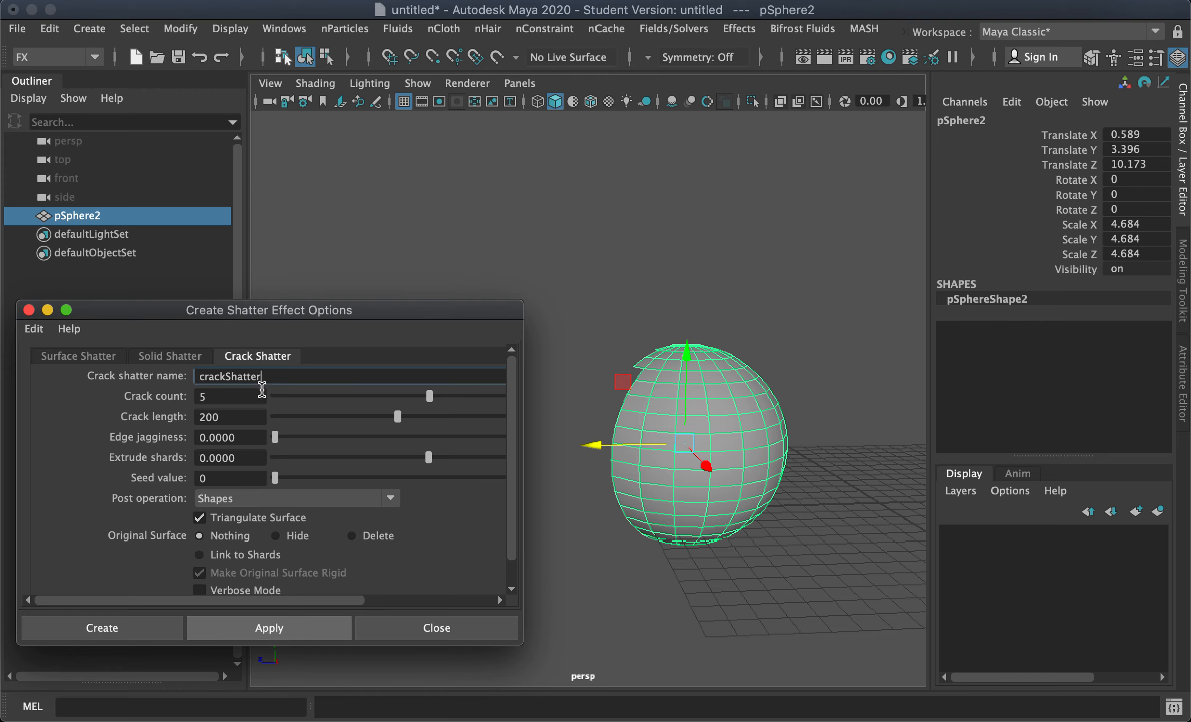
drag(314, 310, 330, 303)
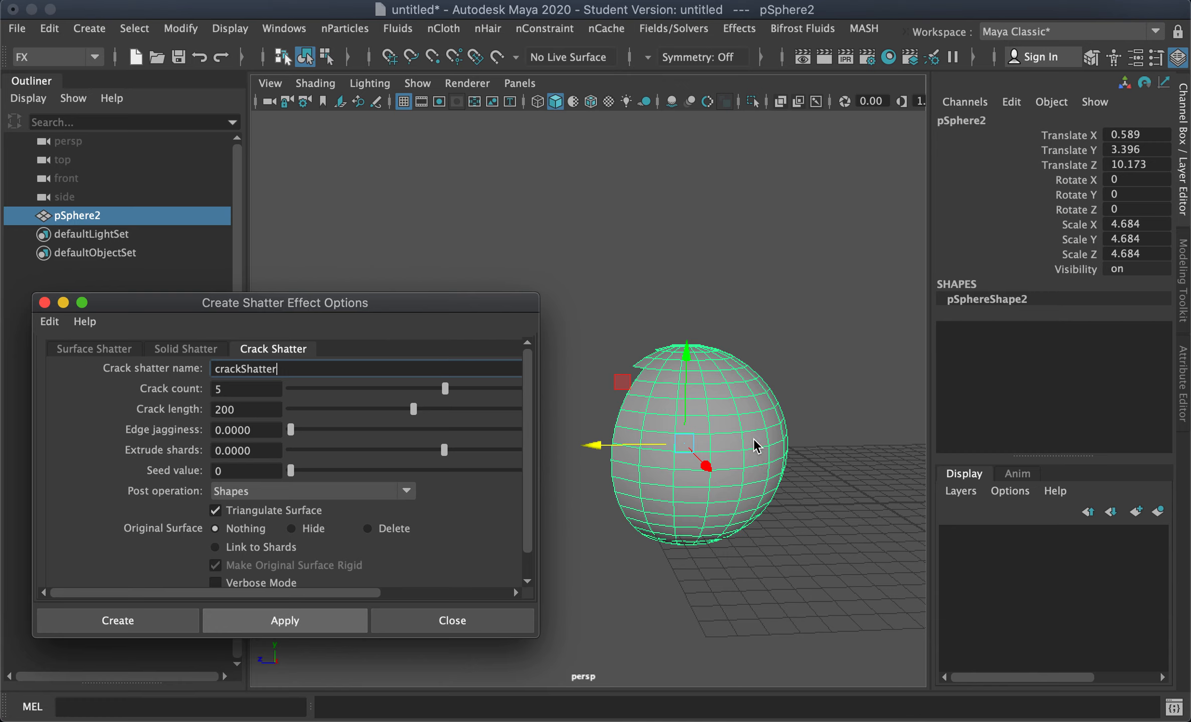
Step: Select a vertex on pSphere2 as the crack start point and set the crack count to 10
right_drag(728, 436, 618, 136)
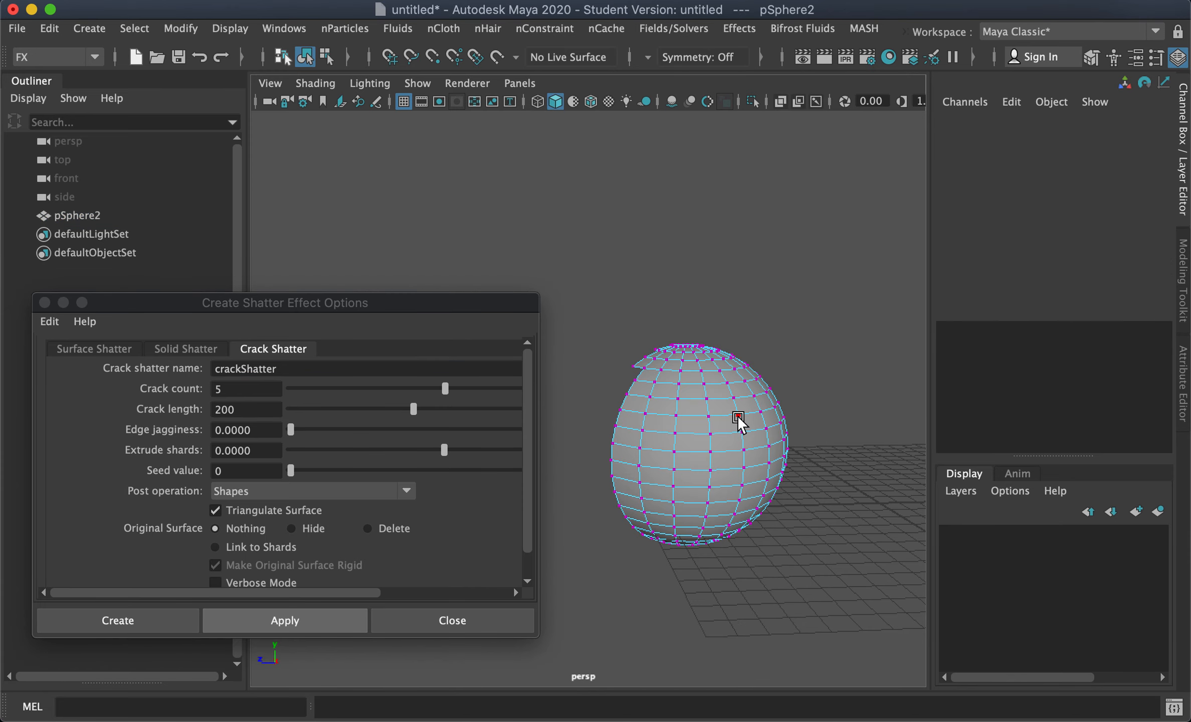
click(739, 417)
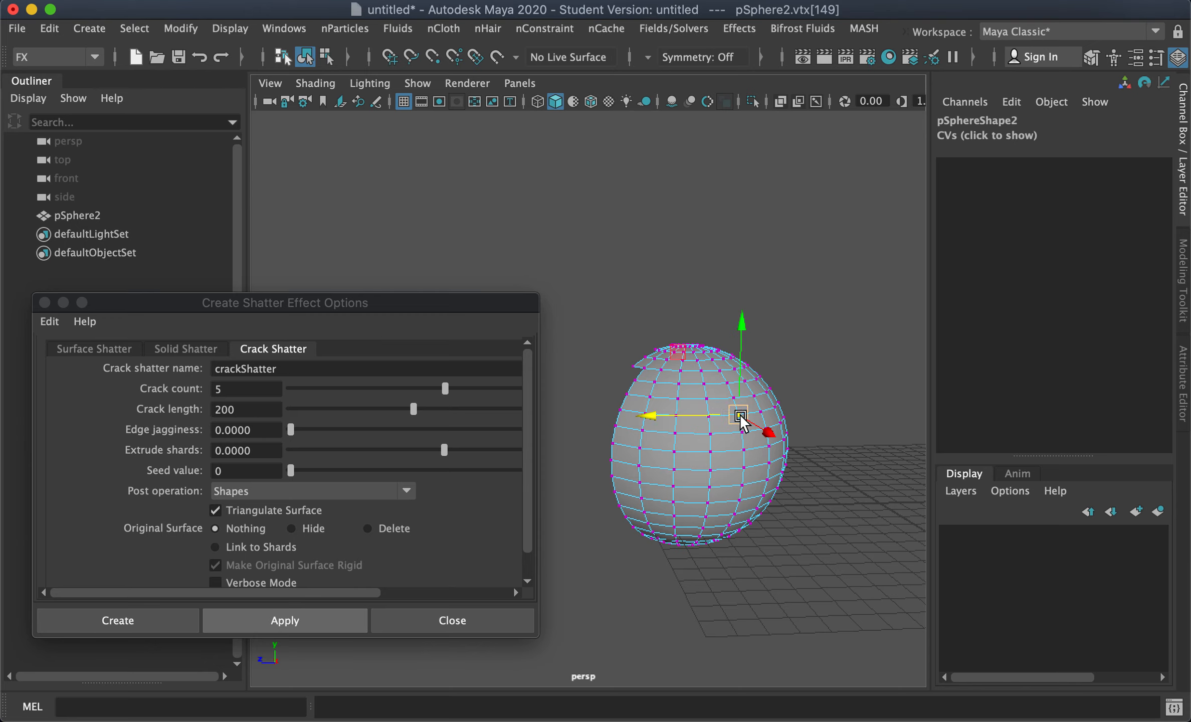
double_click(238, 389)
text(10)
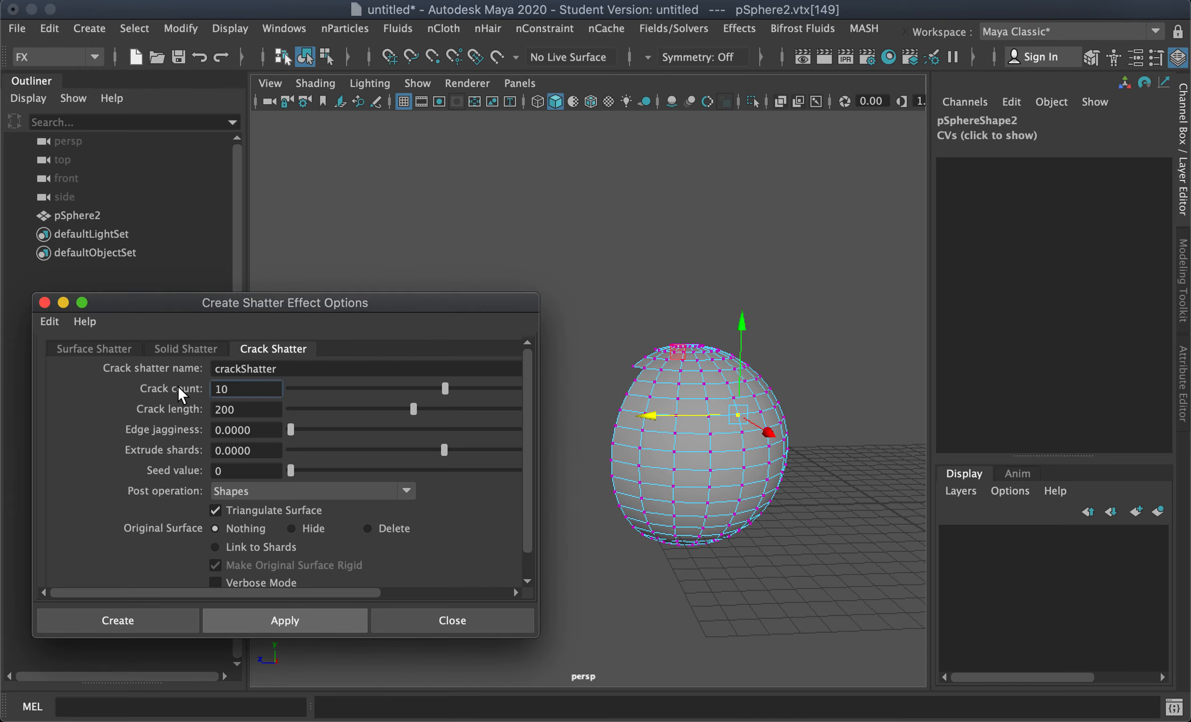
key(Tab)
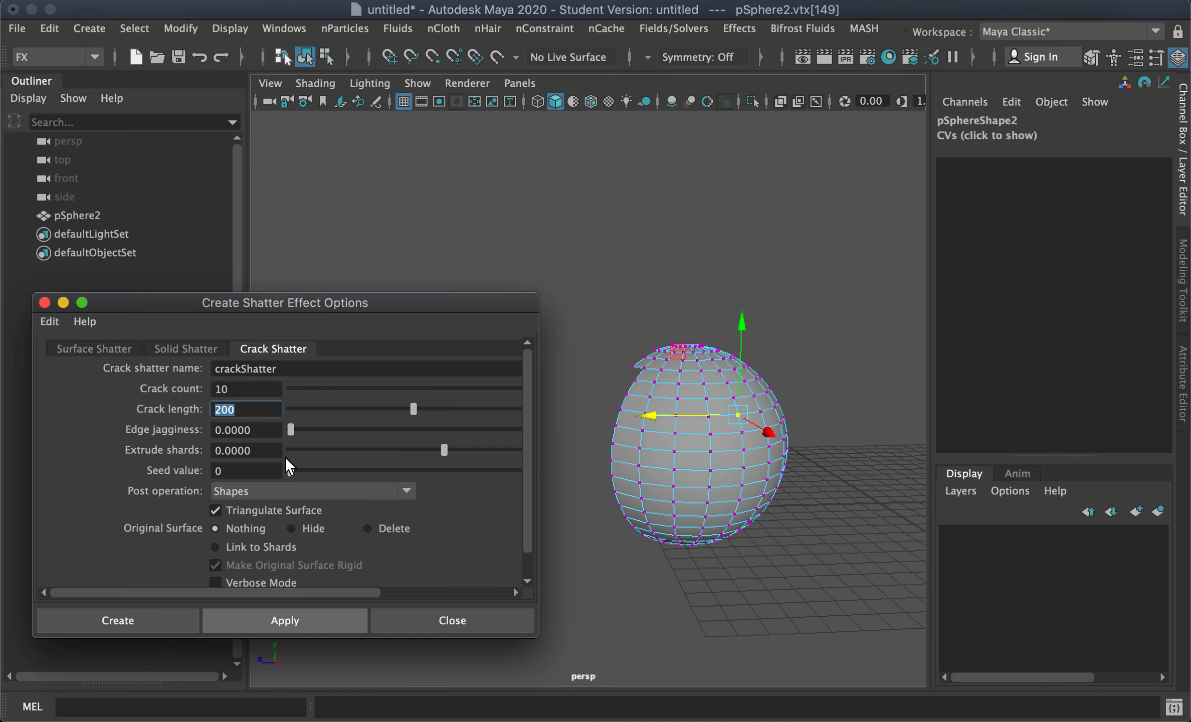
Step: Set edge jagginess to about 0.228 and choose Hide for the original surface
drag(312, 431, 354, 432)
alt+drag(674, 507, 630, 507)
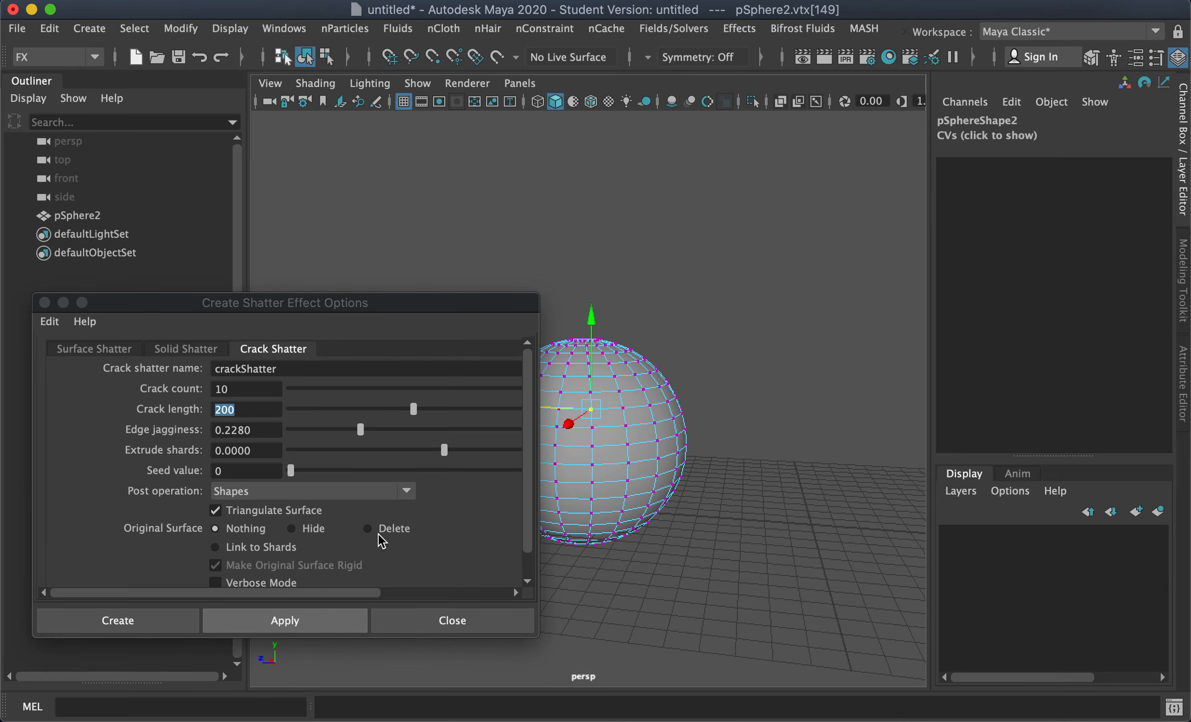
click(307, 529)
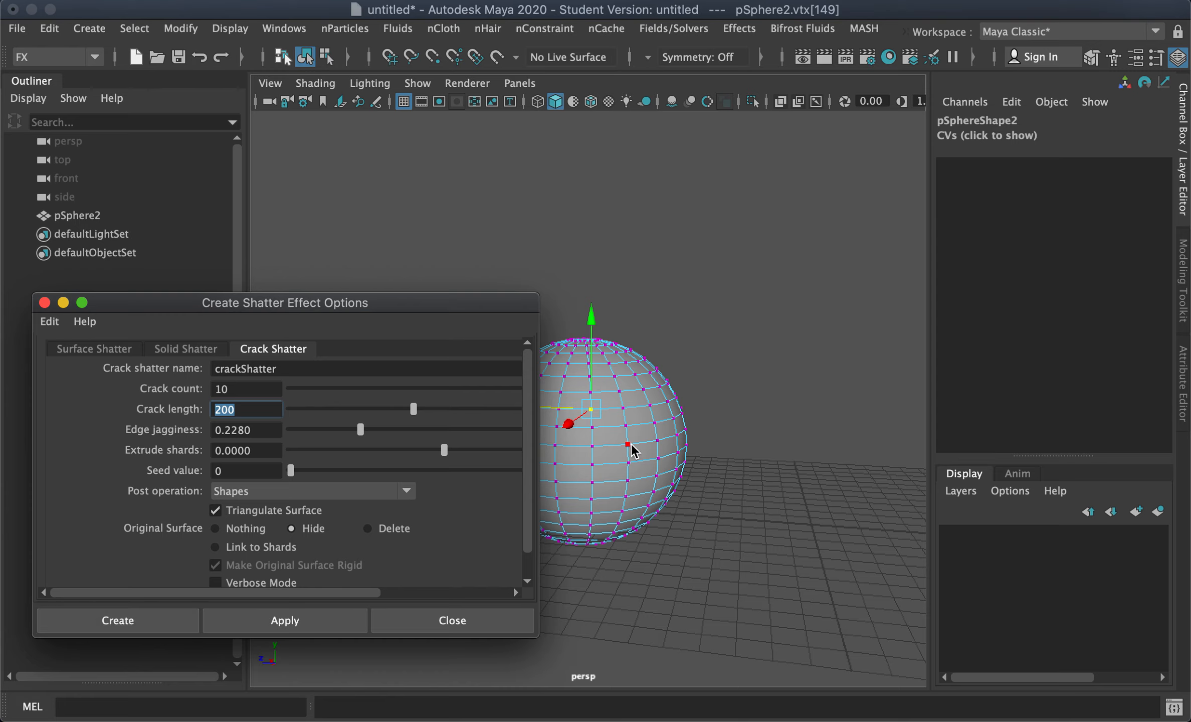
Step: Create the crack shatter on pSphere2 and undo the leftover vertex selection
alt+middle_drag(662, 462, 686, 465)
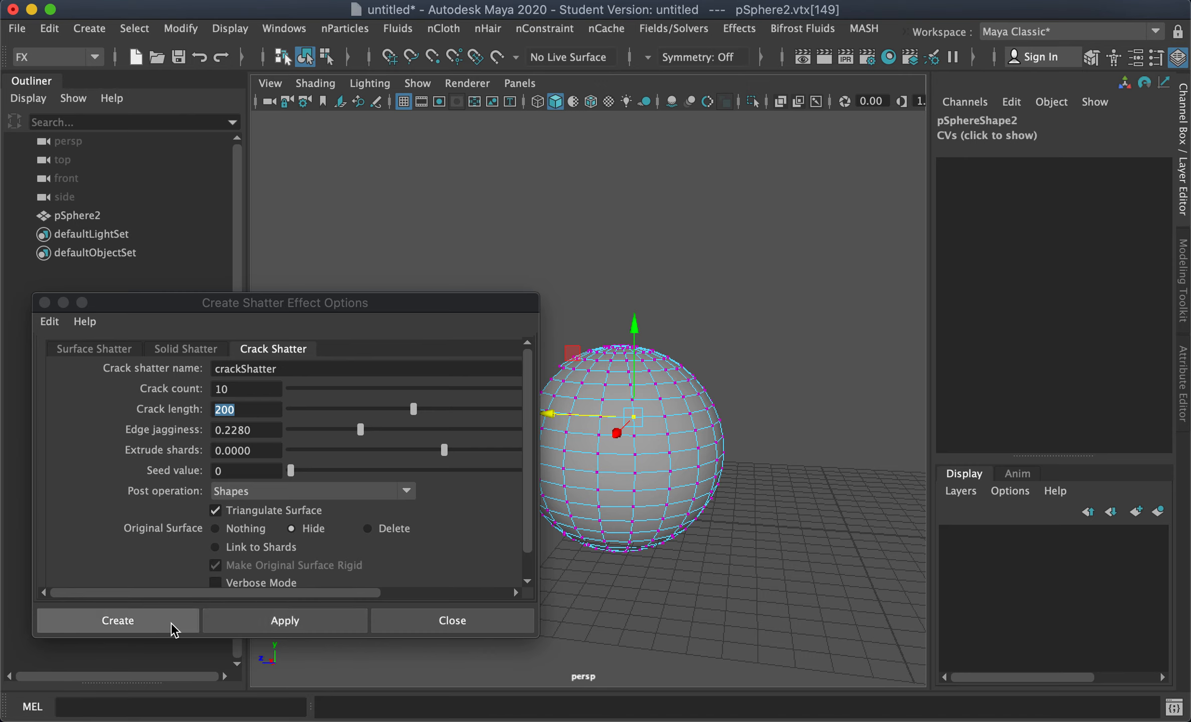
click(239, 620)
key(ctrl+z)
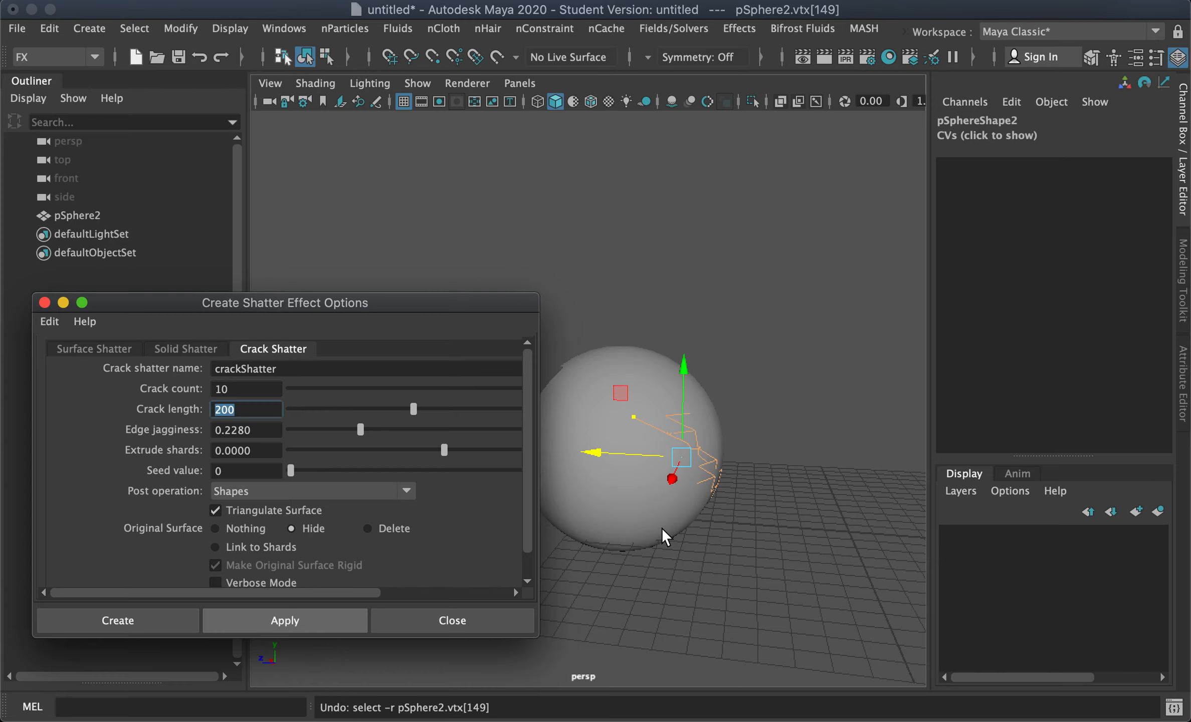
Step: Select the crackShatter group and orbit around it to inspect the shards
drag(724, 558, 695, 562)
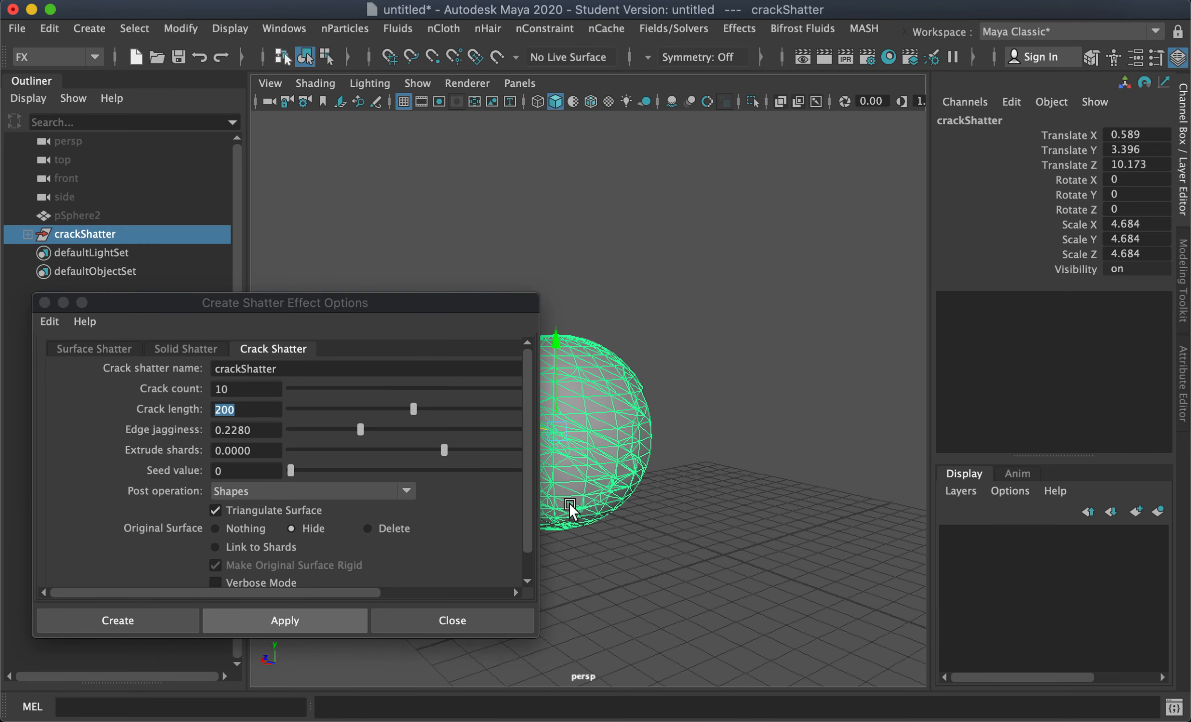
alt+drag(648, 386, 717, 527)
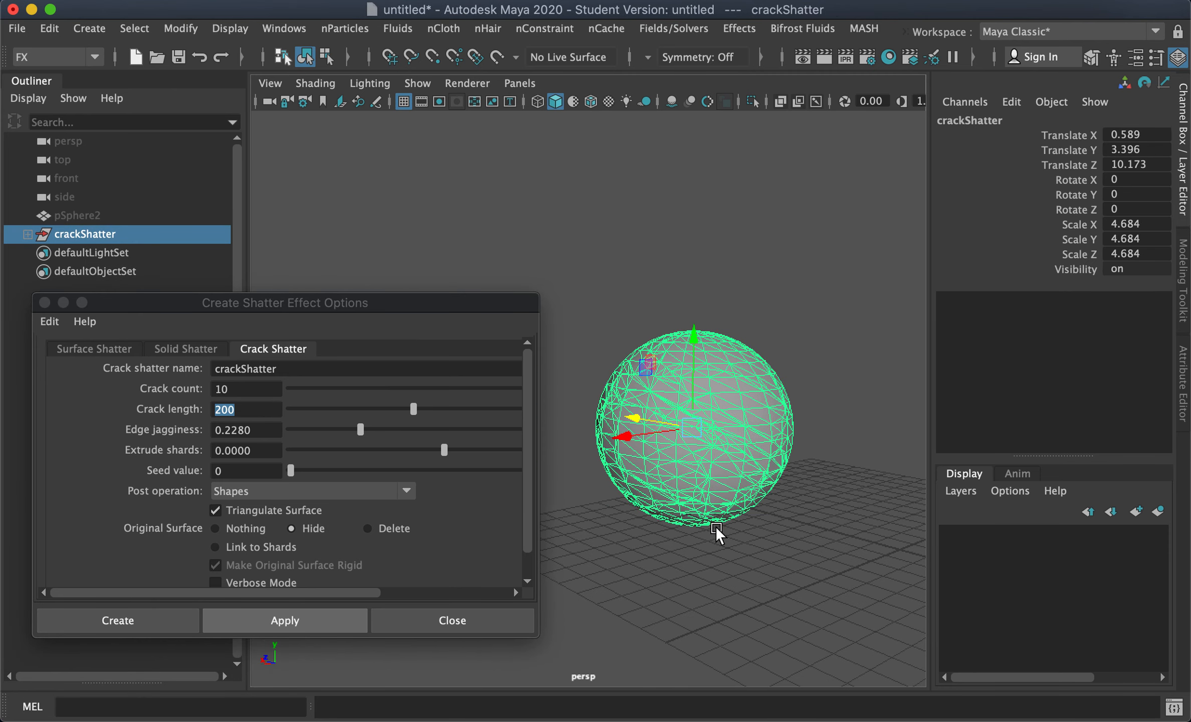
right_drag(717, 379, 780, 108)
click(426, 624)
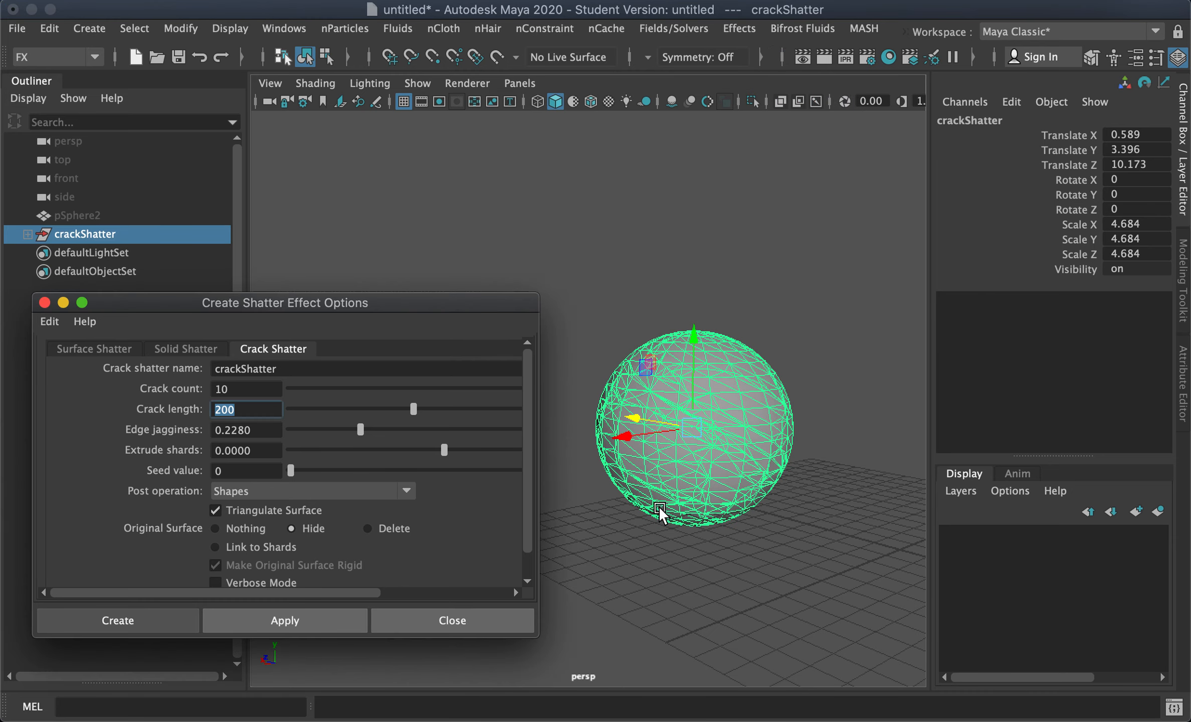
Step: Move shard7, shard10, shard9 and shard5 away from the sphere to reveal the cracked pieces
click(800, 502)
click(708, 412)
alt+drag(707, 412, 533, 392)
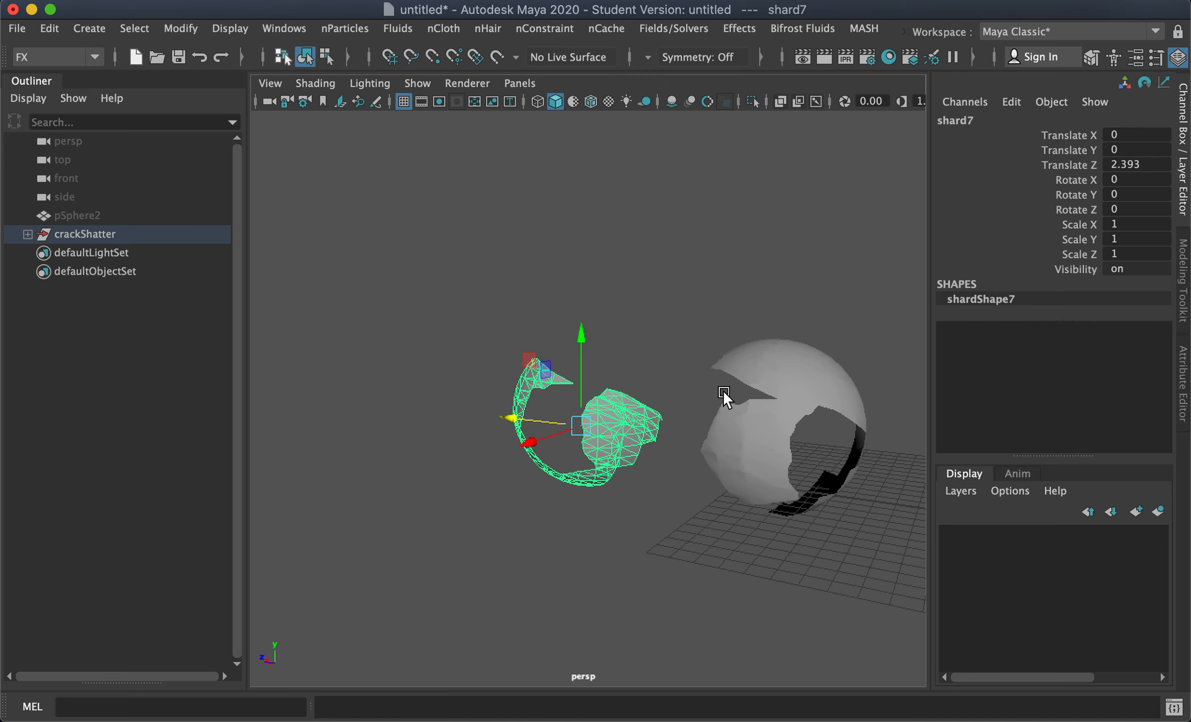
click(795, 365)
drag(815, 327, 782, 300)
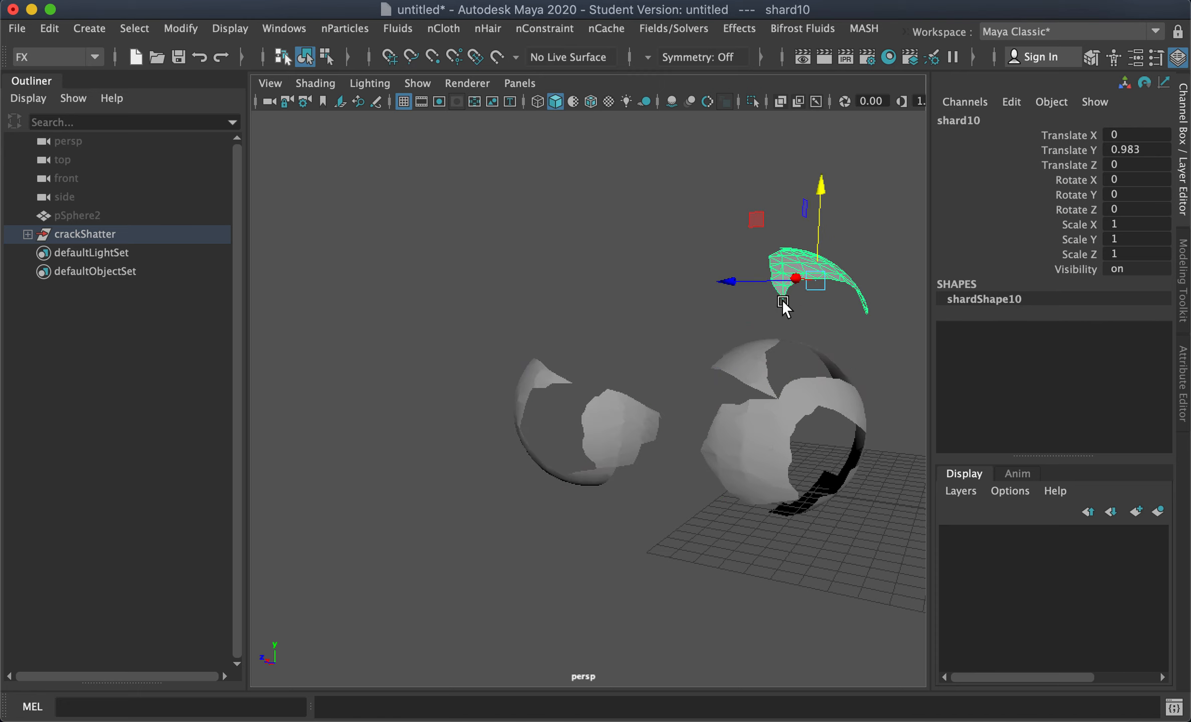
click(752, 359)
drag(721, 429, 754, 448)
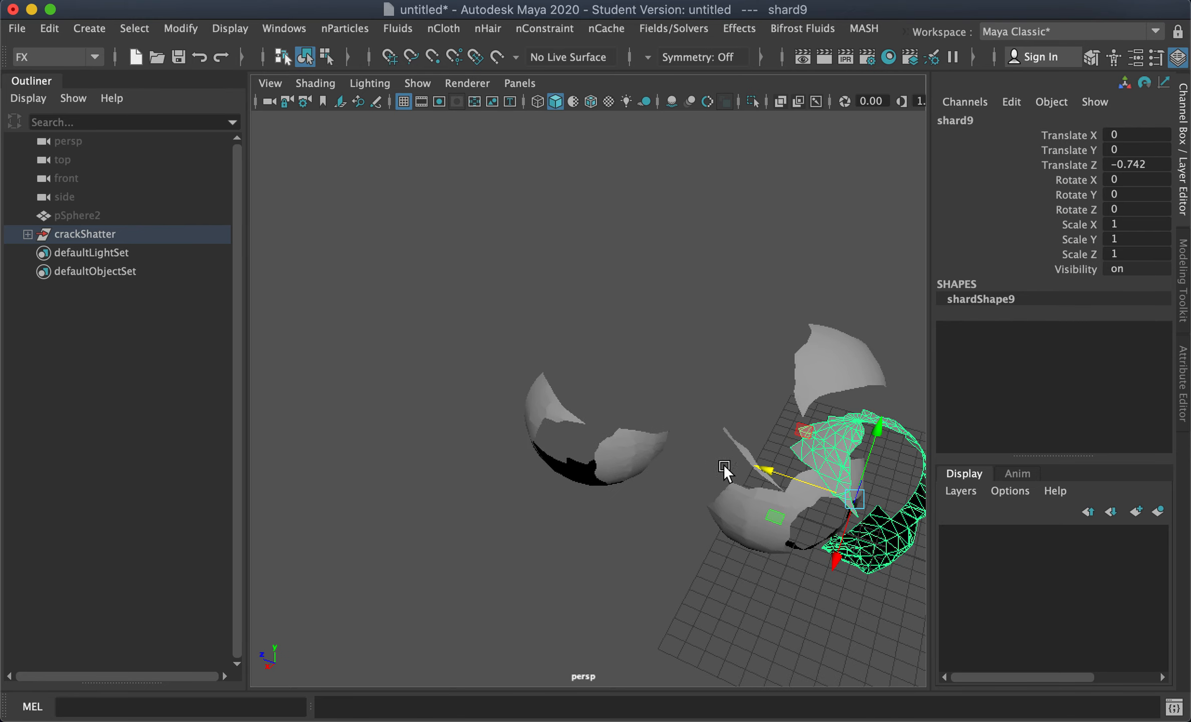
click(752, 514)
drag(714, 544, 697, 629)
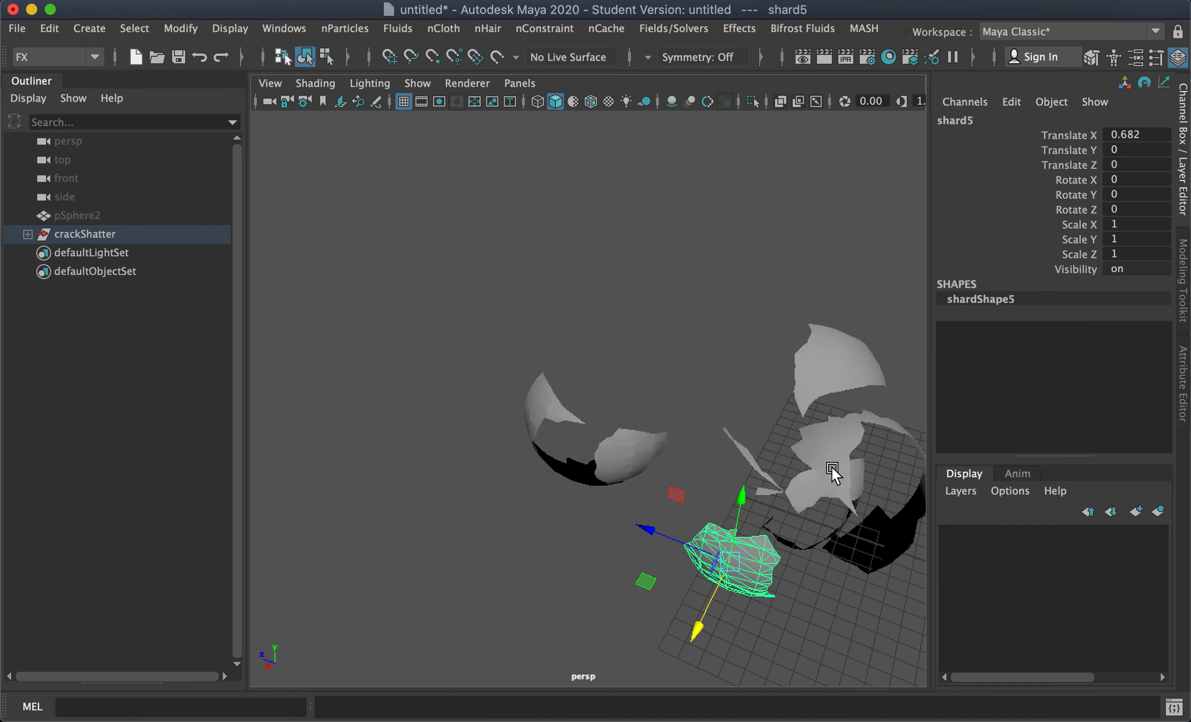
Step: Undo the shard moves
key(ctrl+z)
key(ctrl+z)
key(ctrl+z)
key(ctrl+z)
key(ctrl+z)
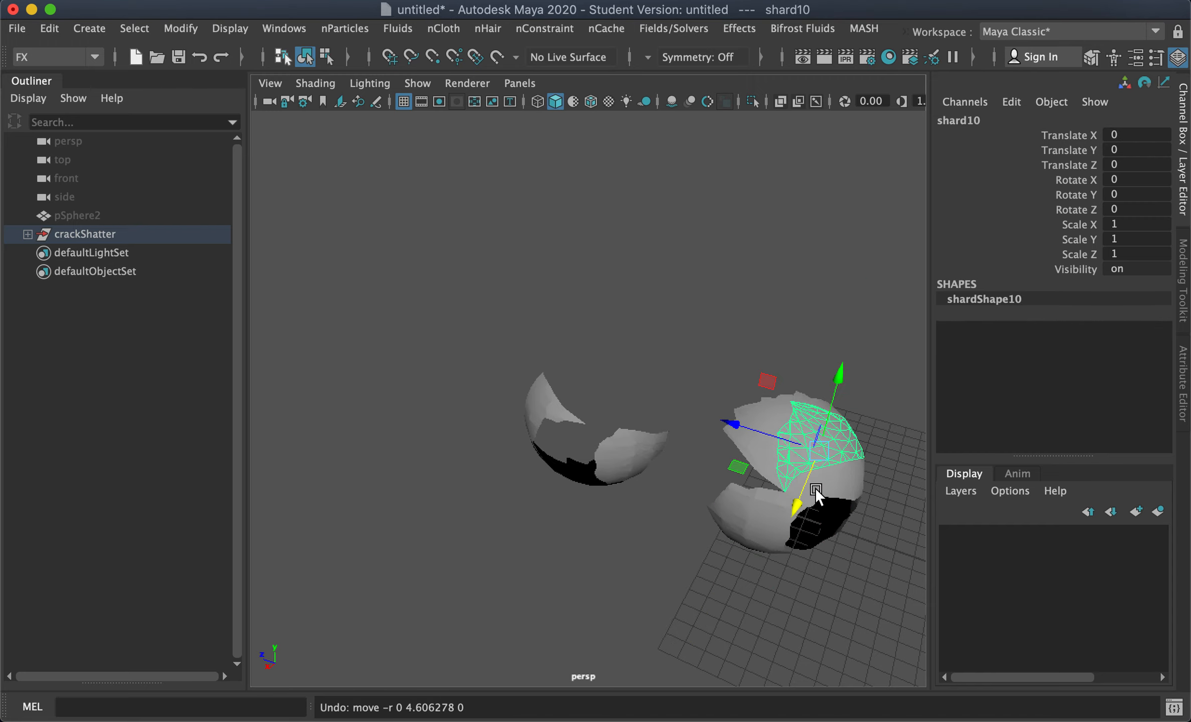
key(ctrl+z)
key(ctrl+z)
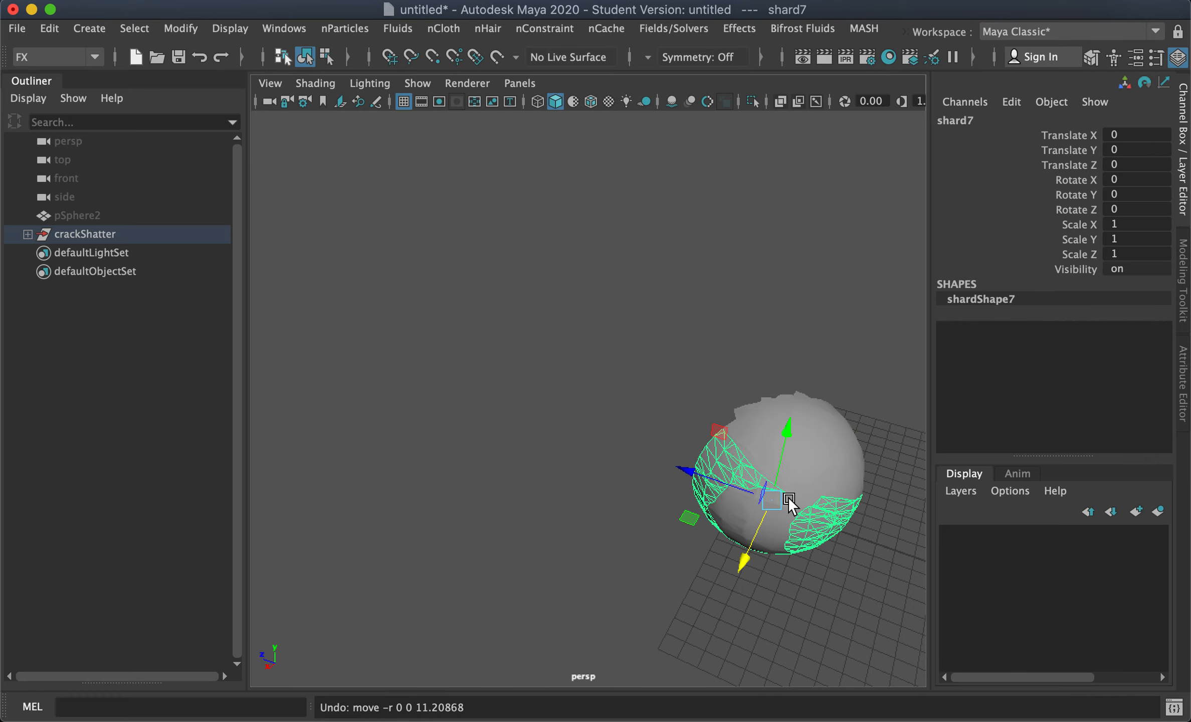
Step: Zoom in and examine a shard's vertices and mesh up close
alt+right_drag(787, 498, 872, 470)
alt+middle_drag(872, 470, 627, 329)
alt+right_drag(592, 400, 726, 393)
alt+middle_drag(636, 319, 698, 411)
right_drag(719, 369, 627, 130)
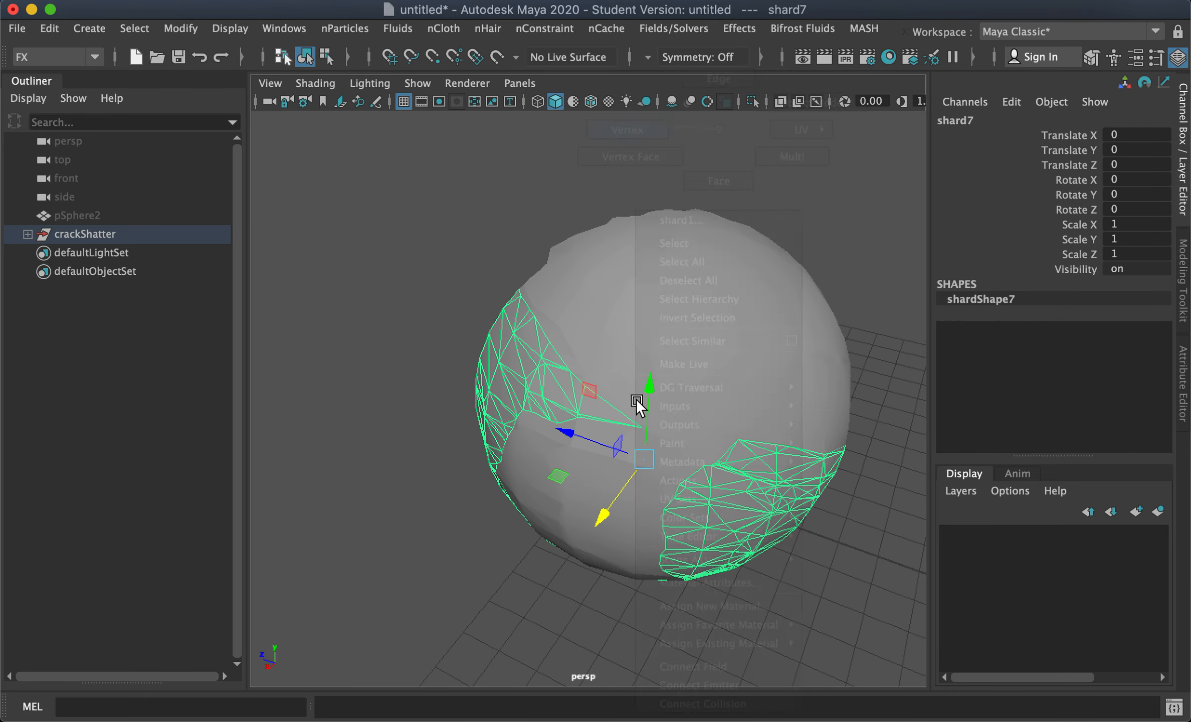
click(658, 397)
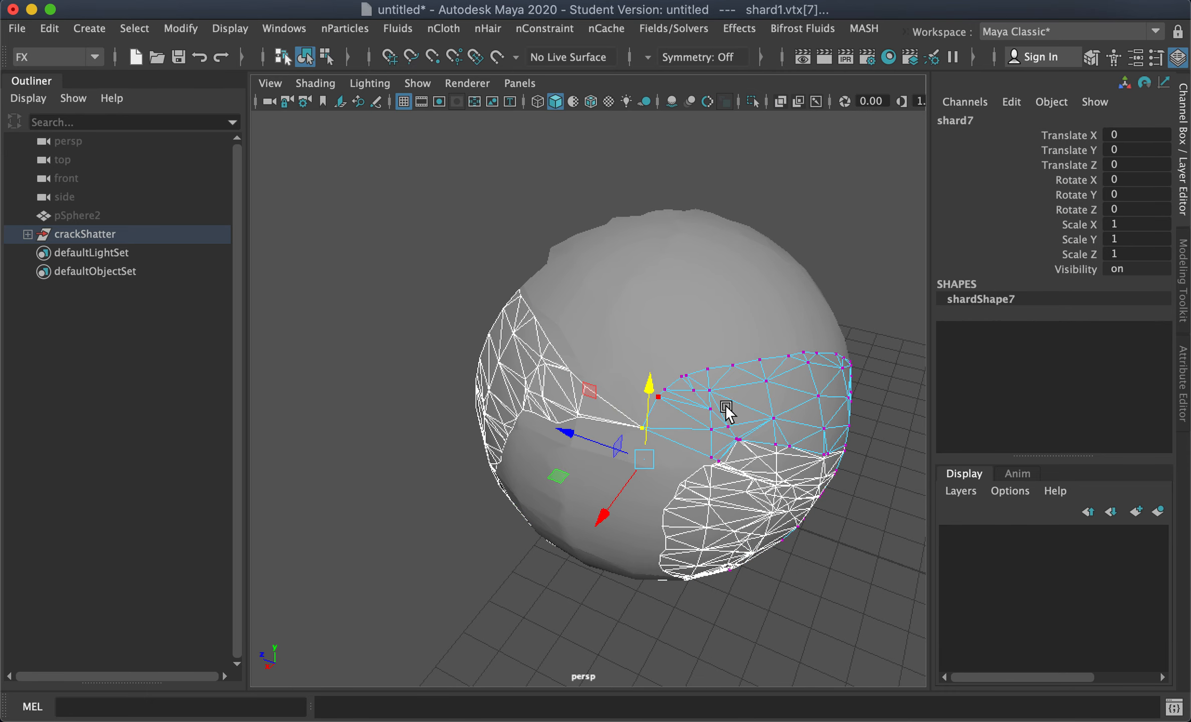
click(708, 413)
alt+drag(642, 427, 598, 340)
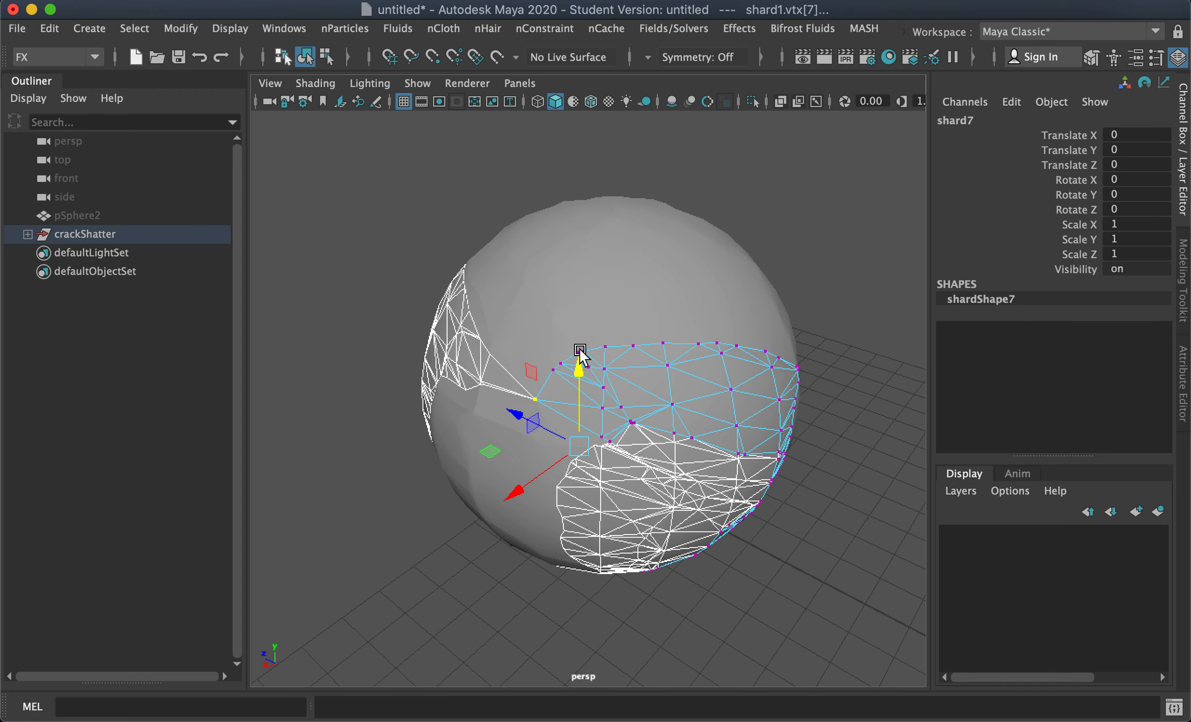
right_drag(601, 130, 663, 92)
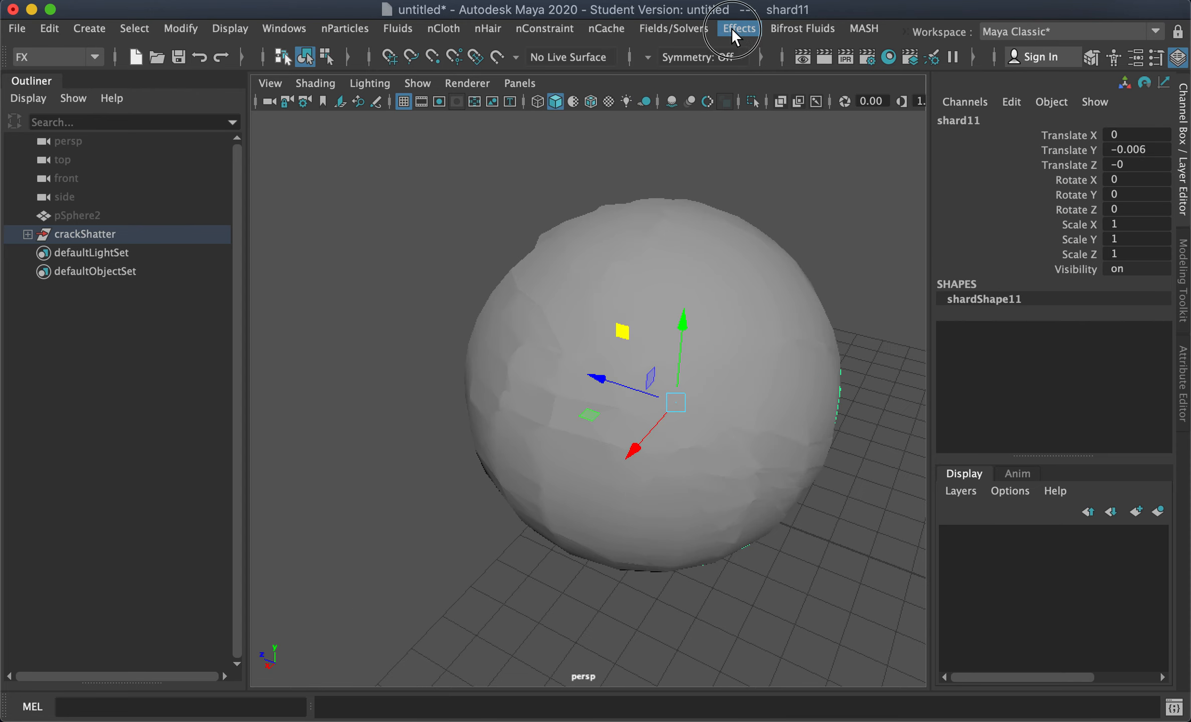
Step: Open the Shatter options, reset the settings to their defaults and close the dialog
click(732, 29)
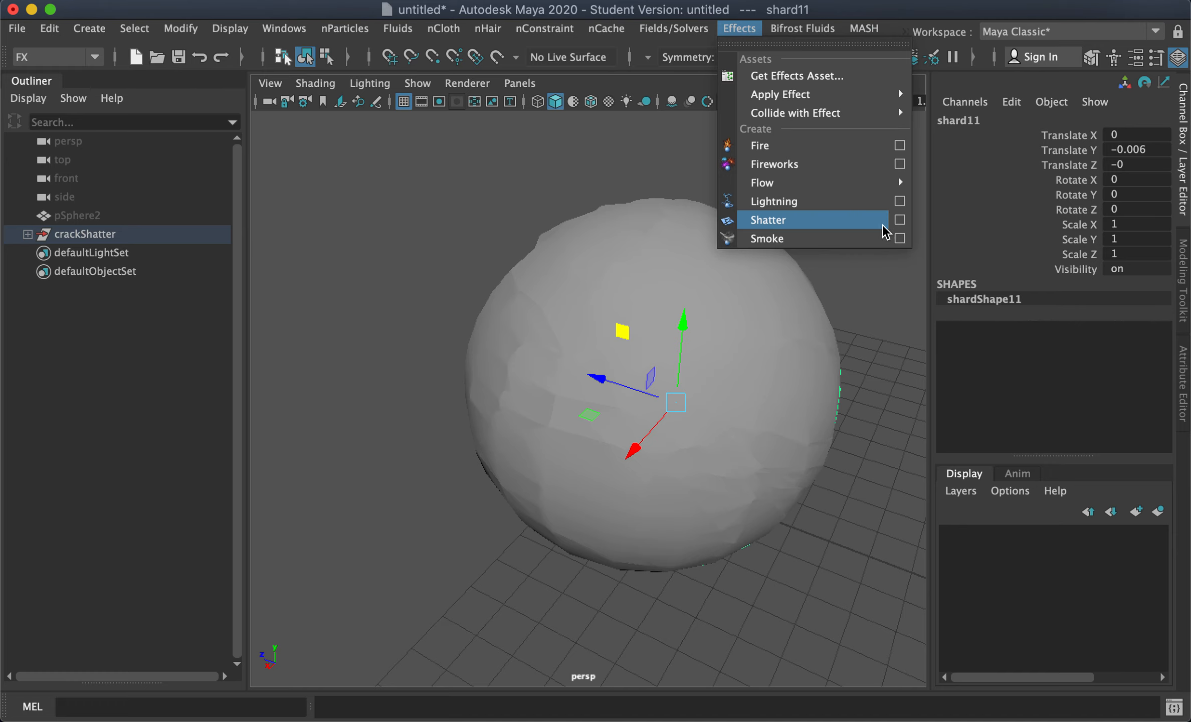
click(899, 220)
drag(234, 298, 229, 153)
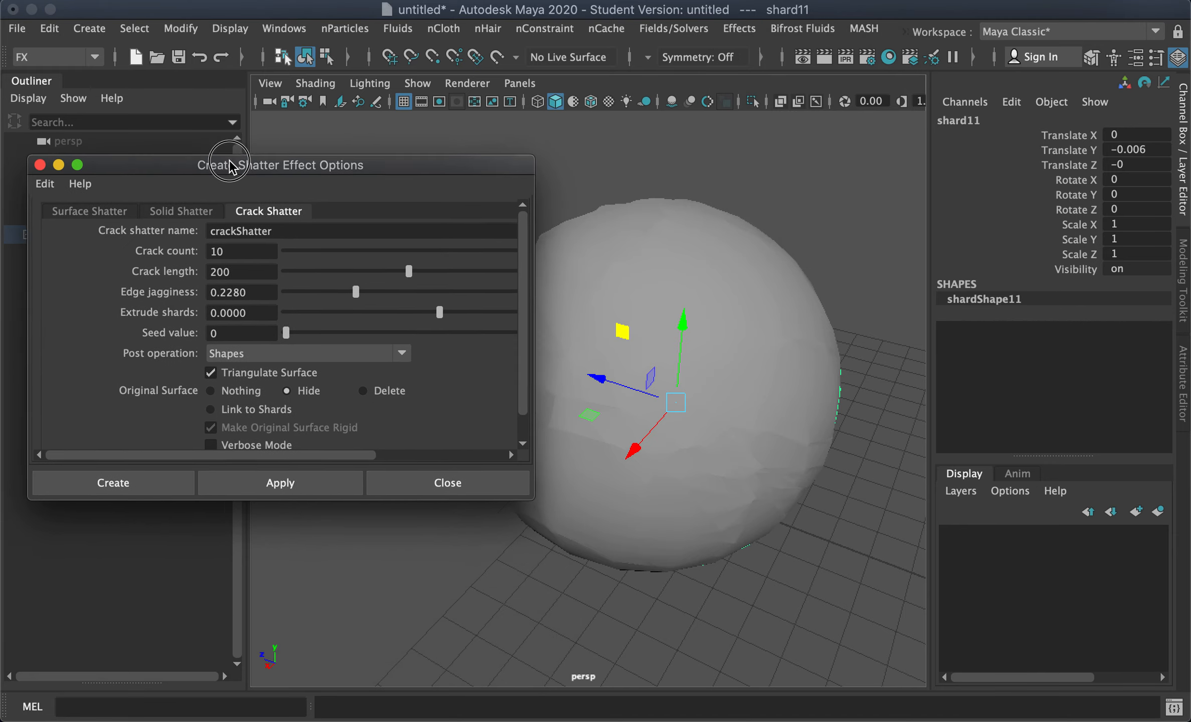
click(44, 175)
click(147, 203)
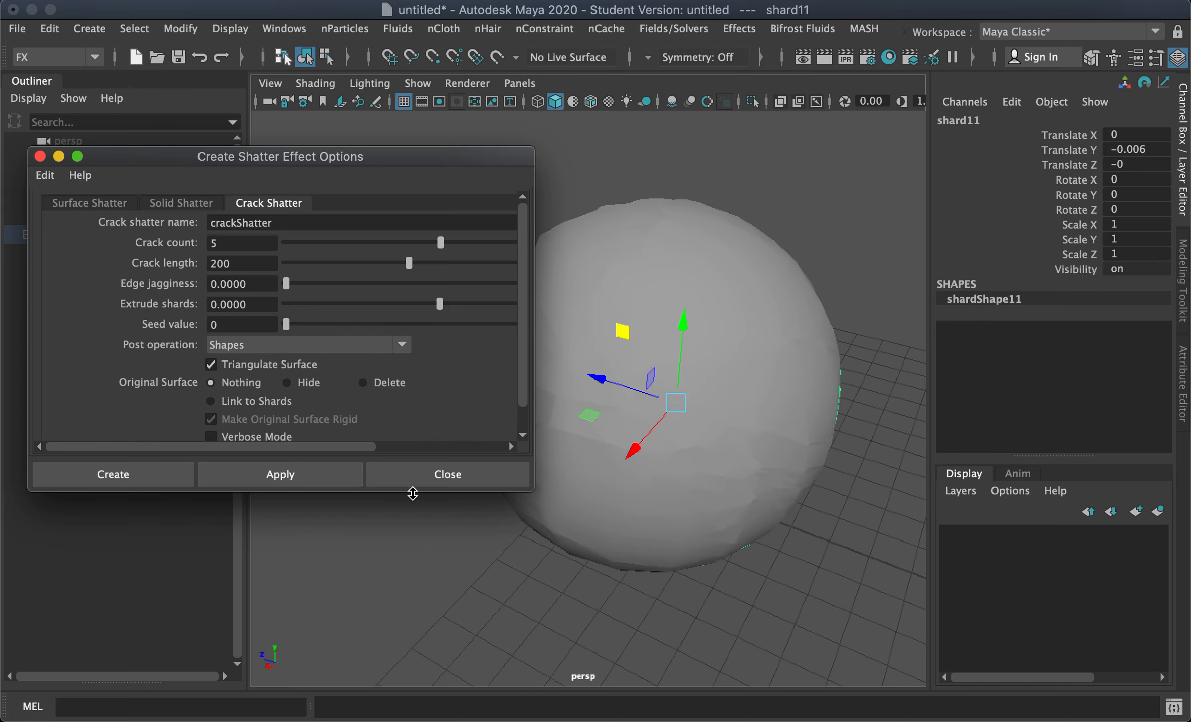
click(428, 474)
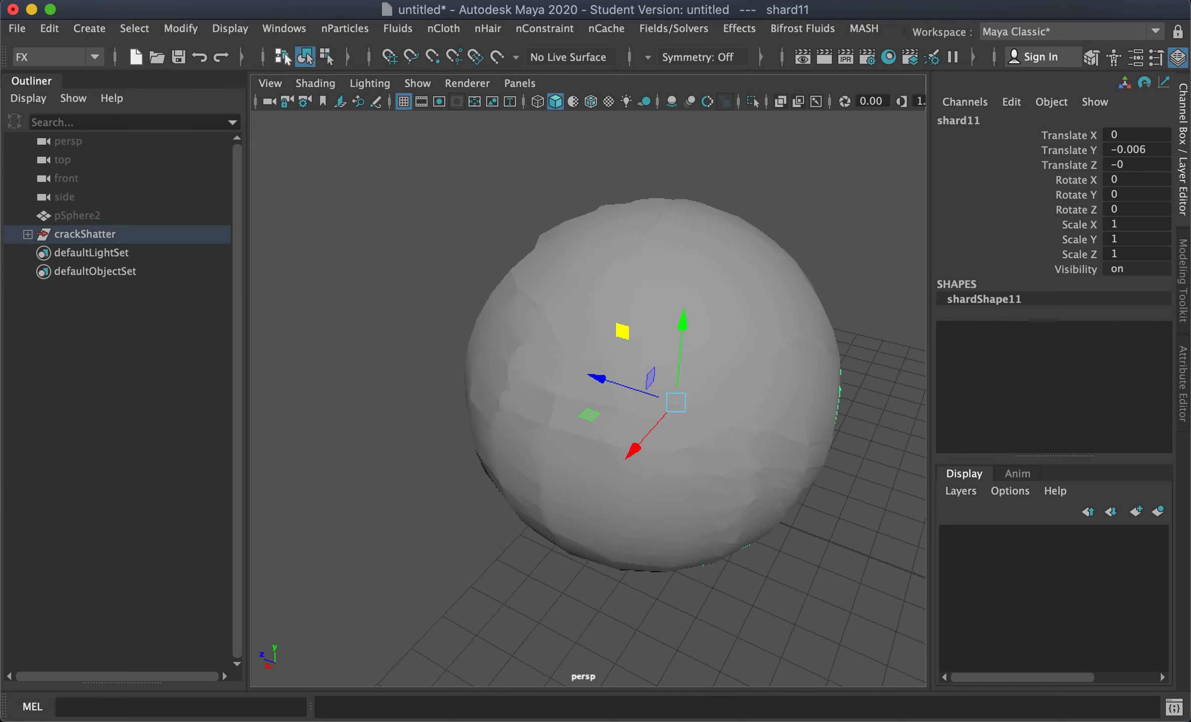